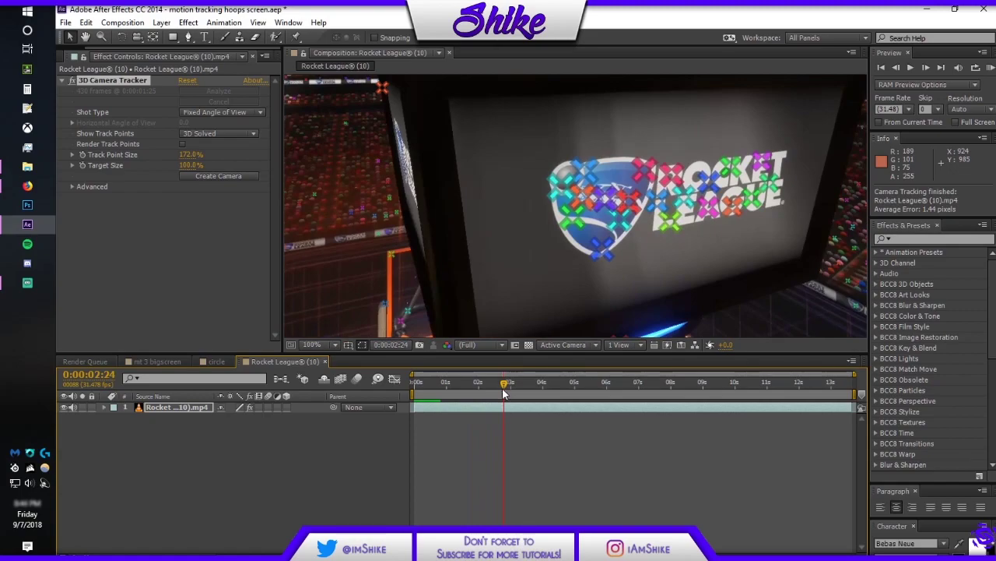
At the first frame, create a solid and camera from the track points at the centre of the Rocket League screen
left_click_drag(503, 393, 412, 393)
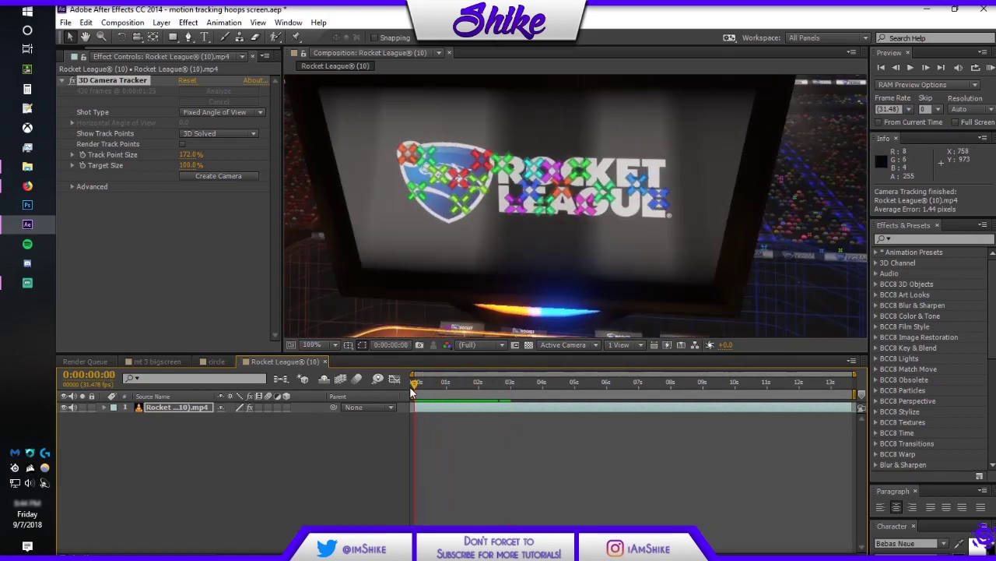
scroll(538, 171, "down", 2)
left_click(543, 178)
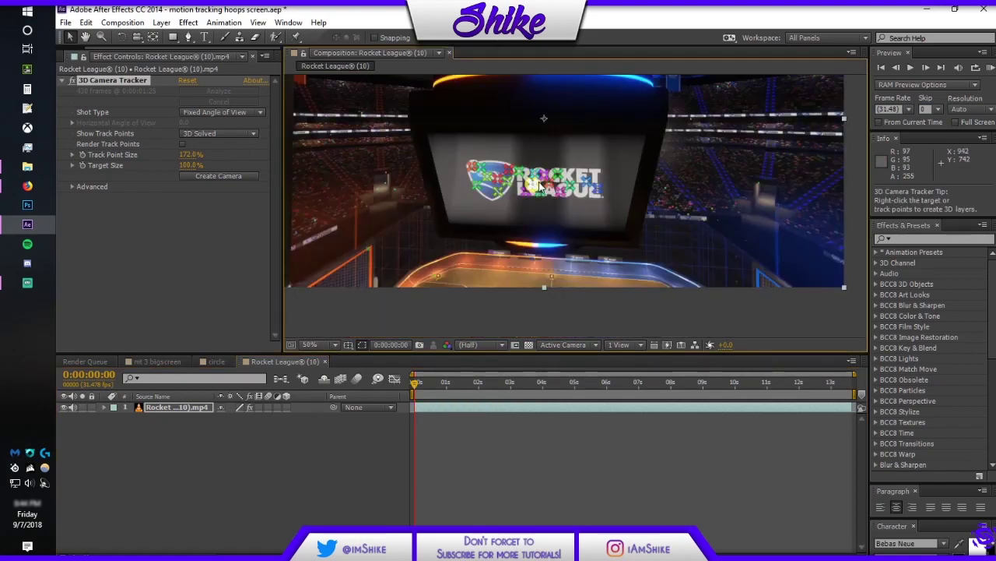
left_click(545, 187)
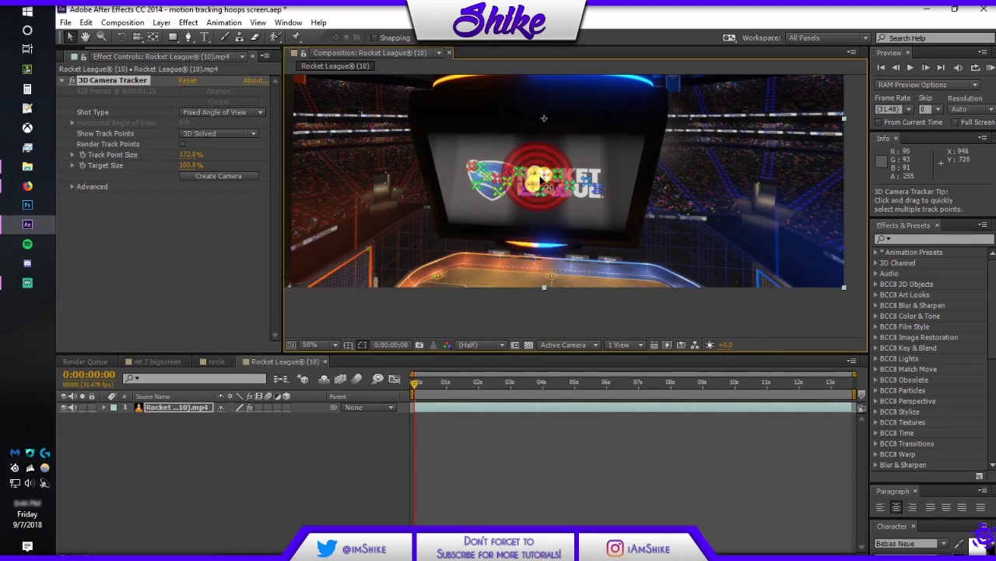
right_click(540, 184)
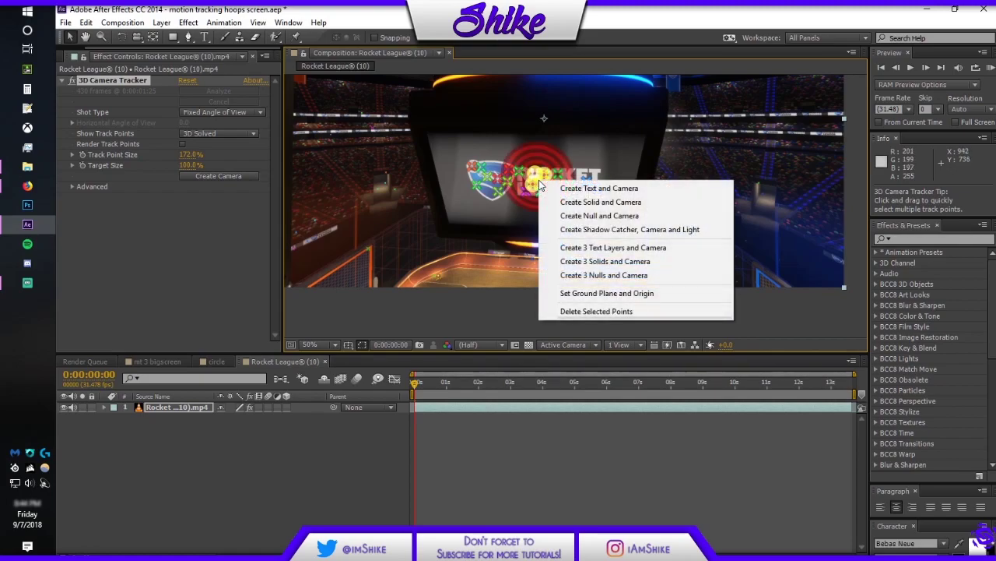
left_click(585, 202)
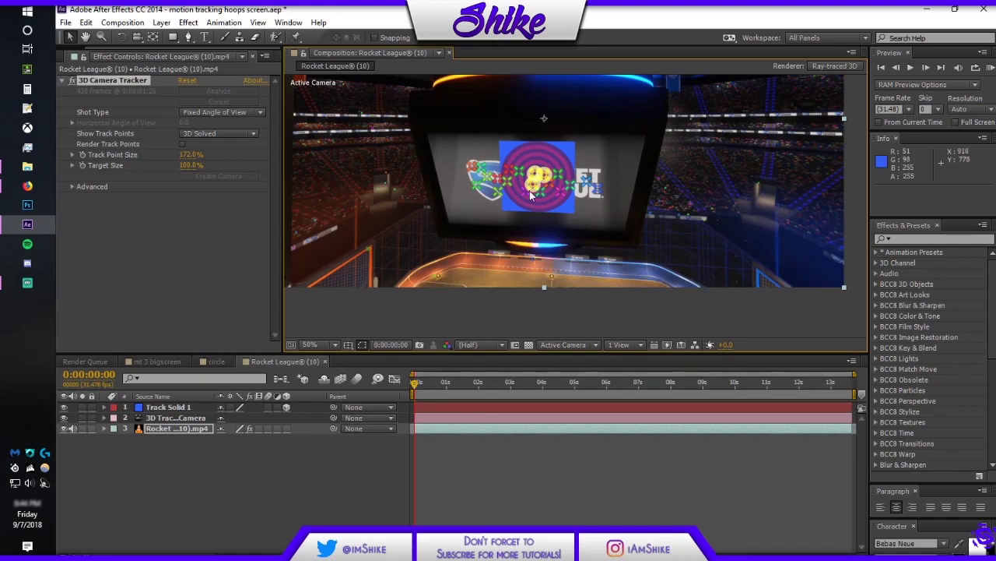
right_click(545, 176)
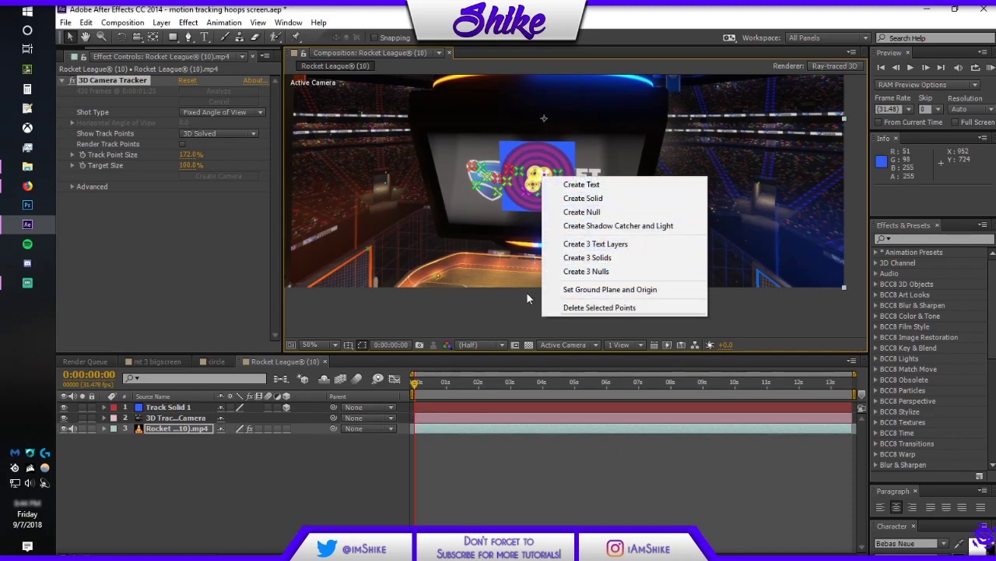
Trim the end of the Track Solid 1 layer to 0:00:02:27 and check the frames around the cut
left_click_drag(420, 383, 508, 400)
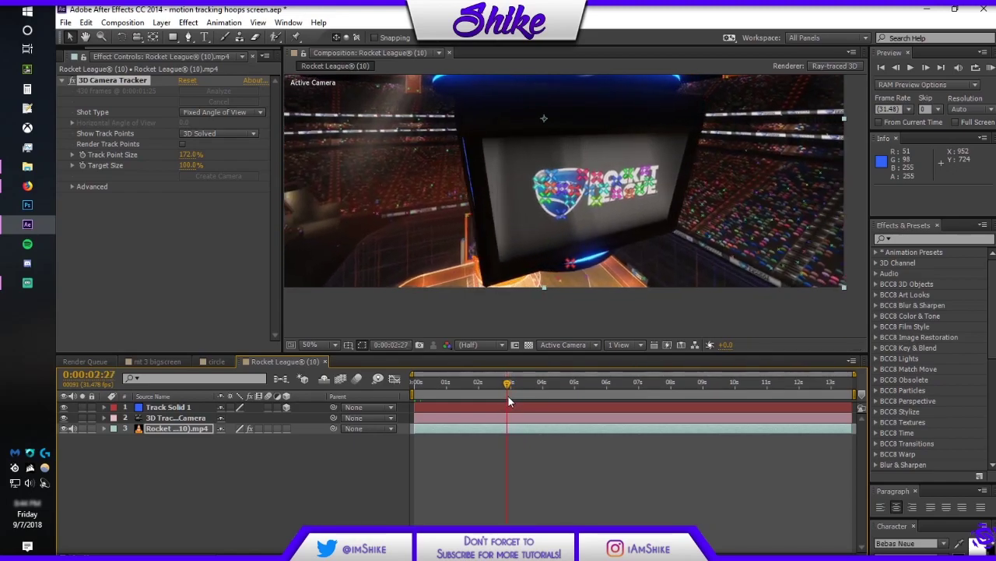
left_click(510, 407)
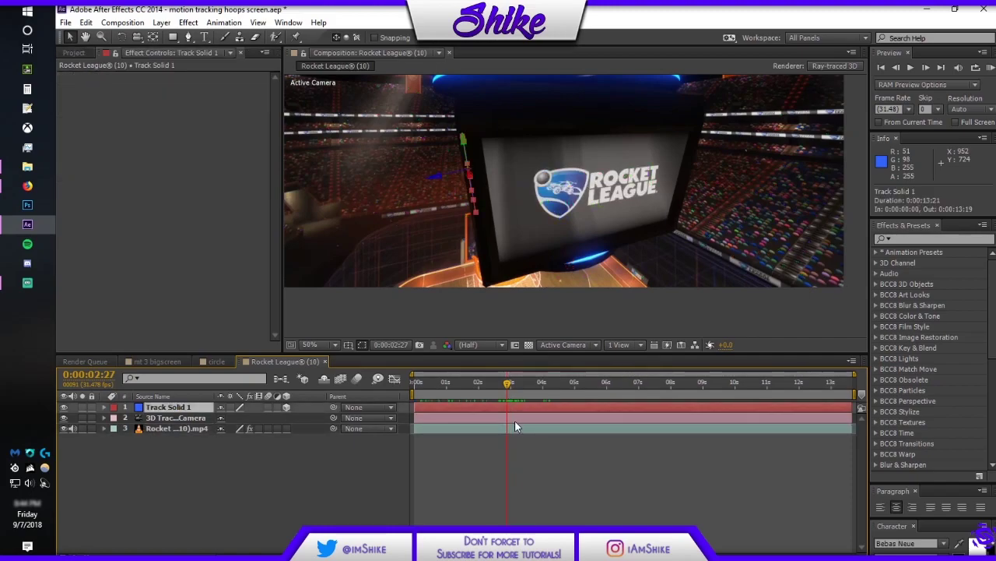
key("alt+bracketright")
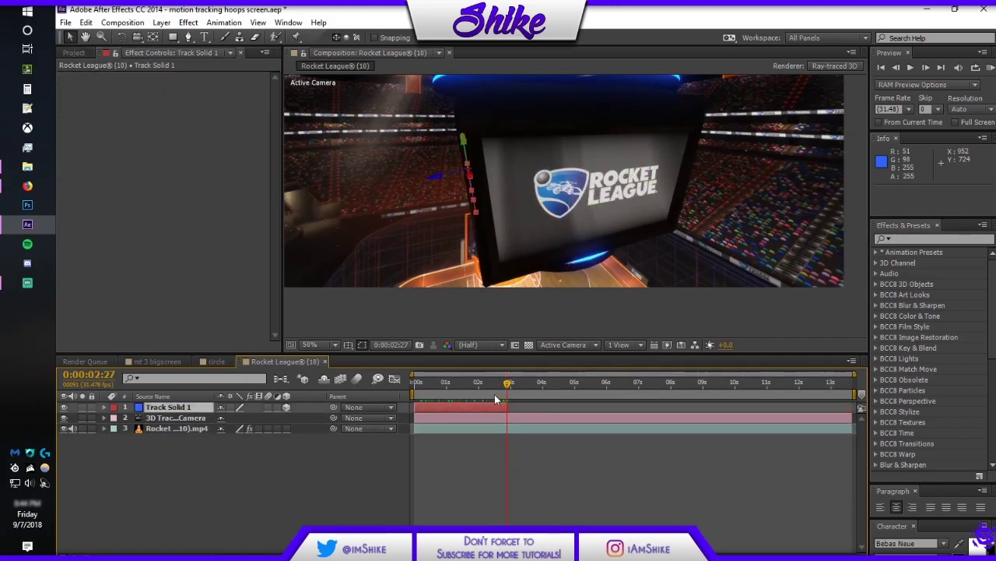
left_click(544, 406)
mouse_move(508, 384)
left_mouse_down()
mouse_move(385, 380)
mouse_move(512, 395)
left_mouse_up()
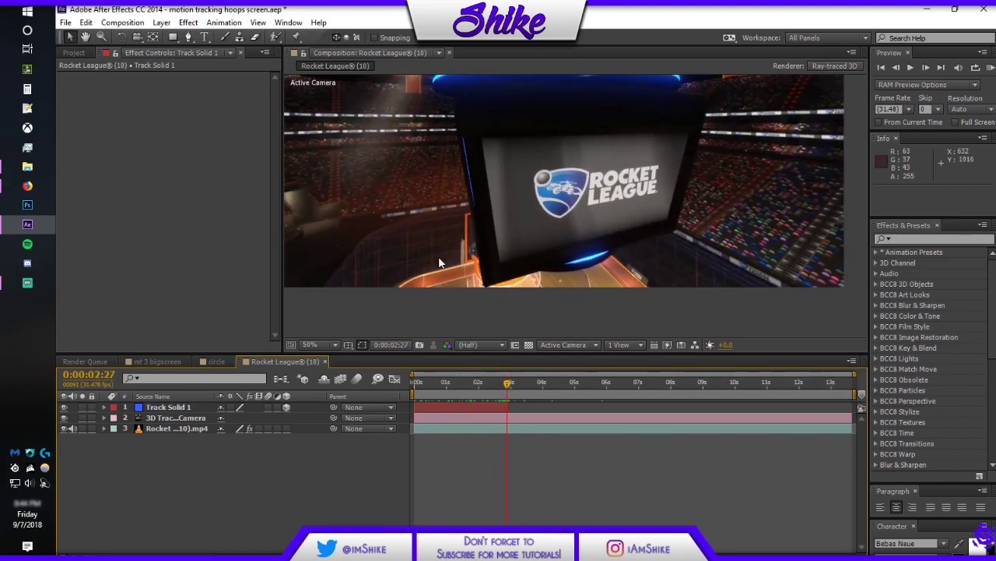
scroll(431, 199, "up", 2)
scroll(527, 208, "down", 2)
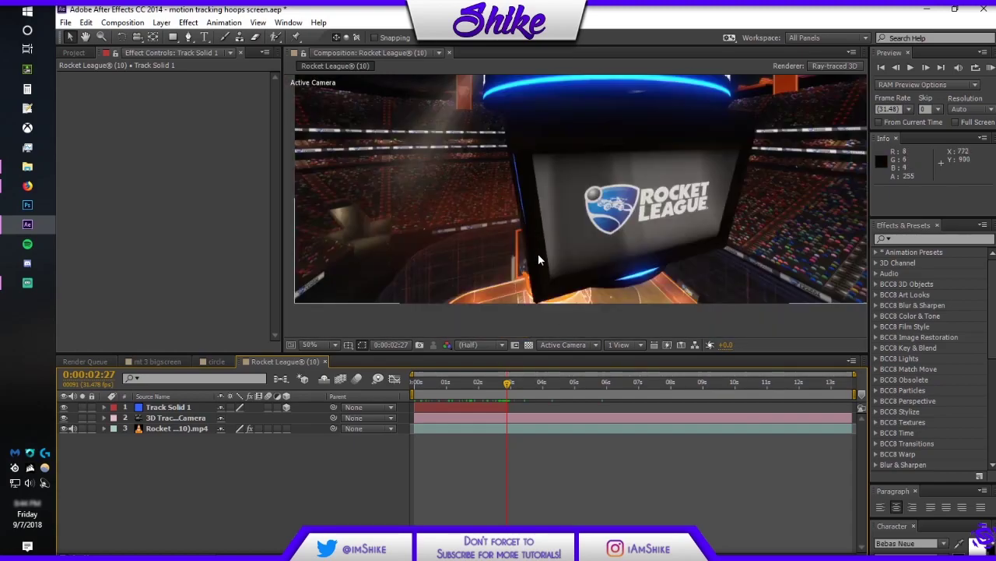
left_click(505, 406)
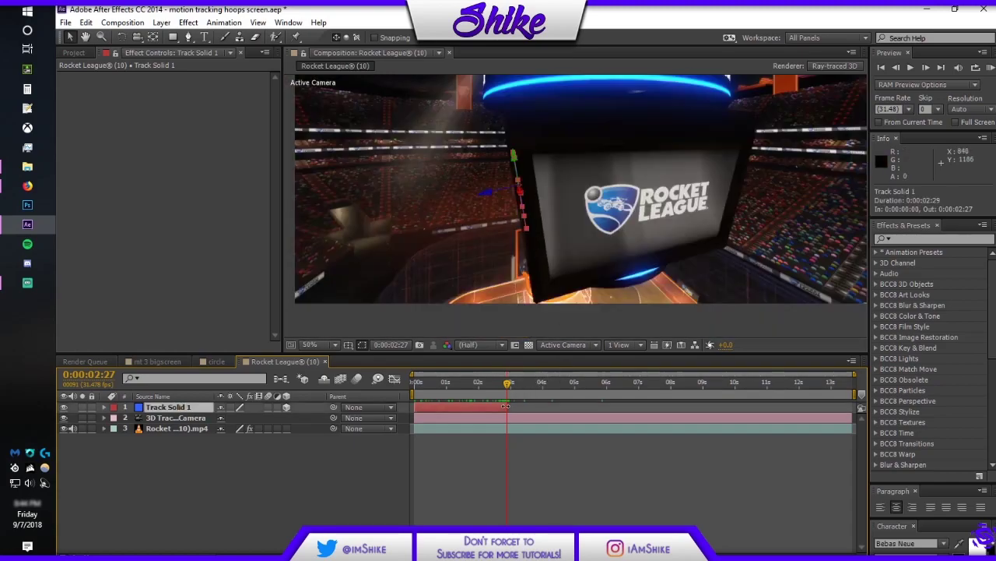
left_click(619, 467)
key("Page_Up")
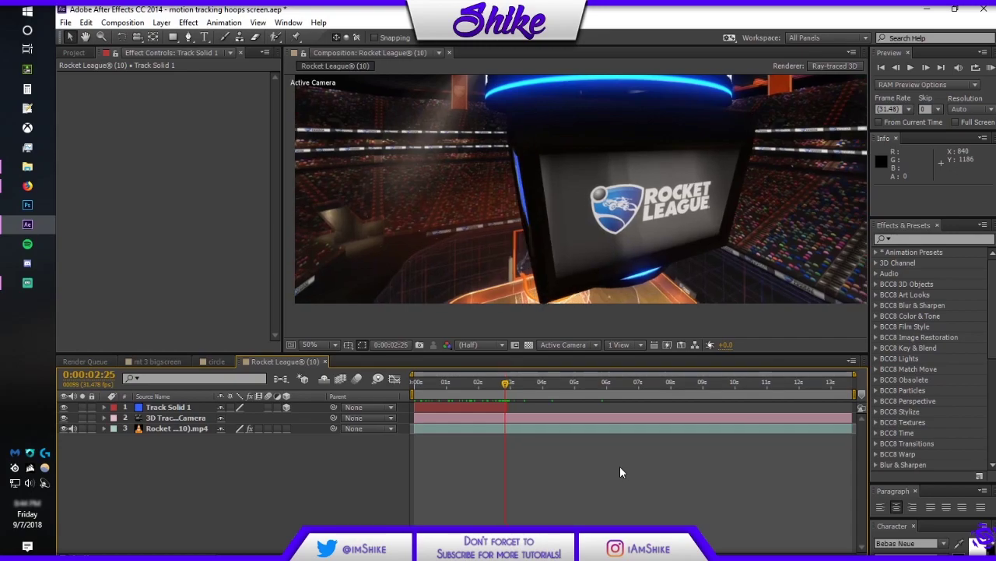
At the first frame, recolour Track Solid 1 to the near-black 090607, sampled from the image
key("Home")
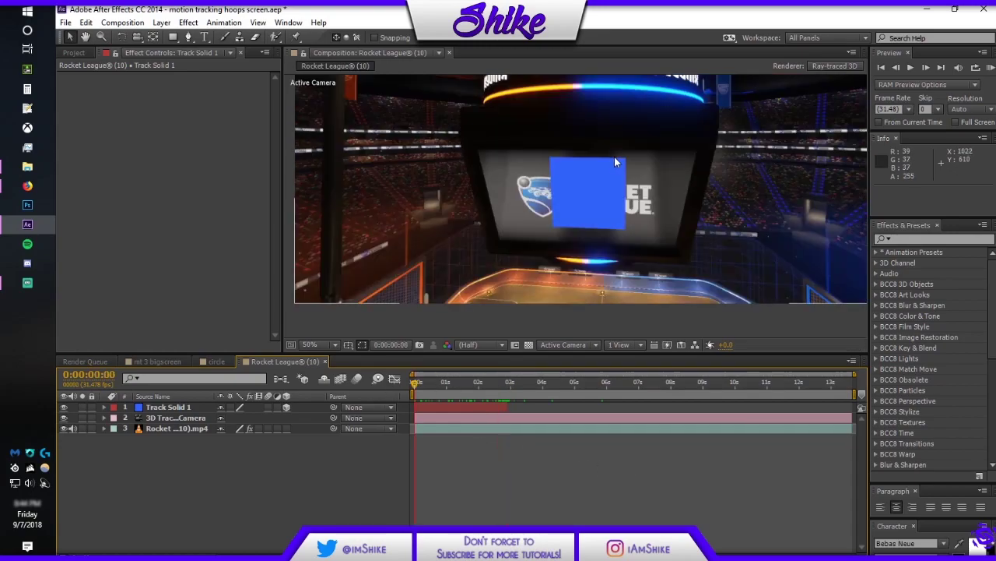
left_click(587, 200)
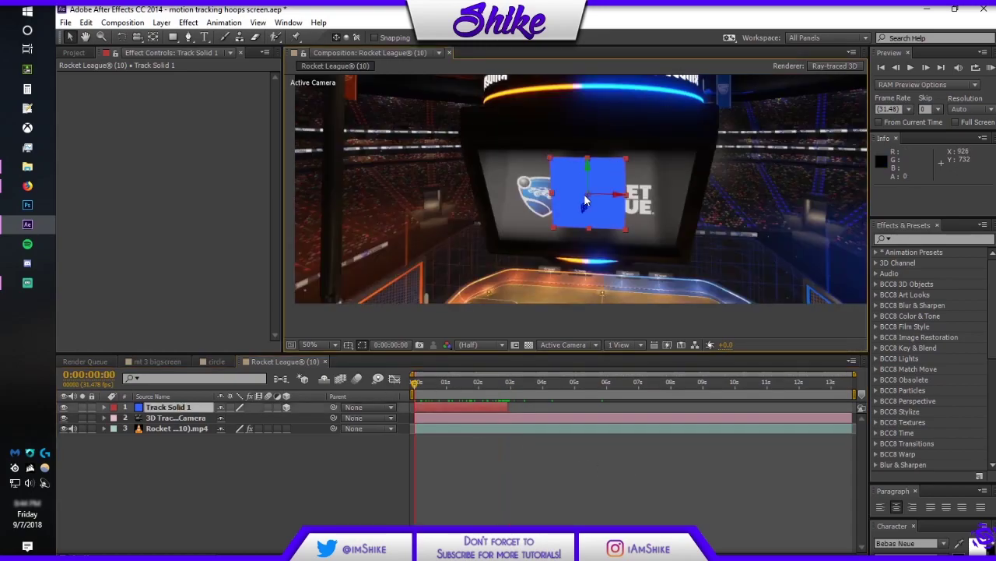
left_click(162, 23)
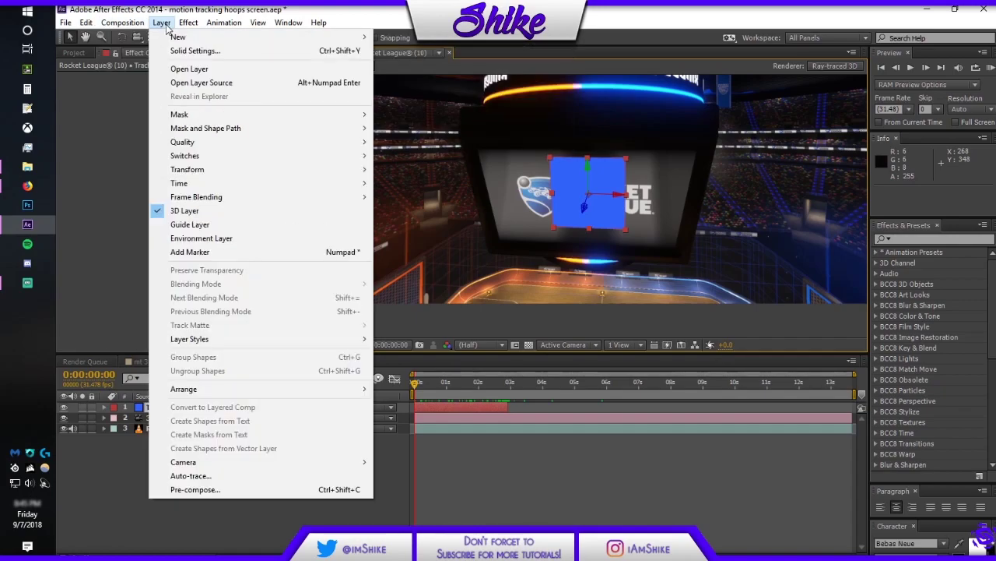
left_click(190, 52)
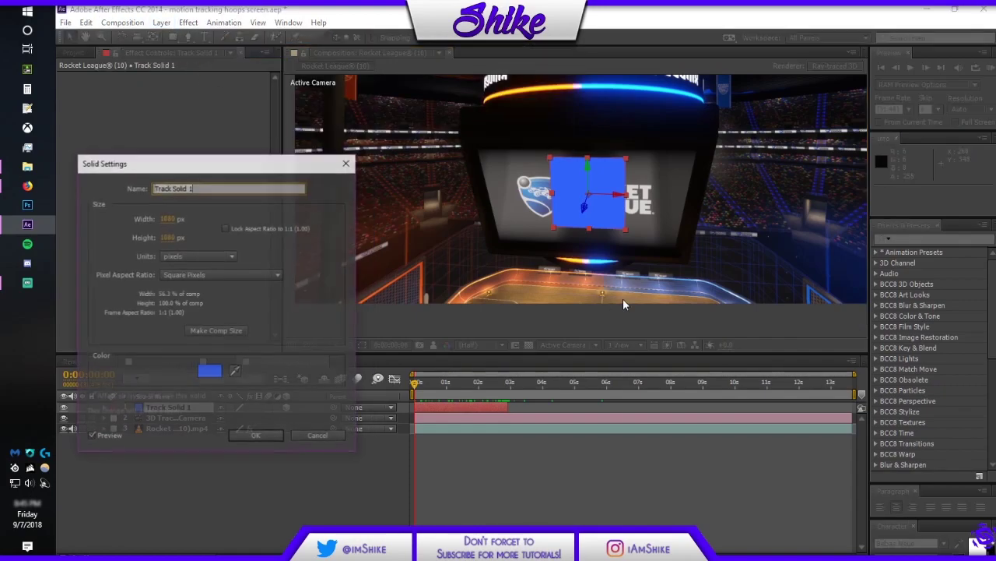
left_click(209, 372)
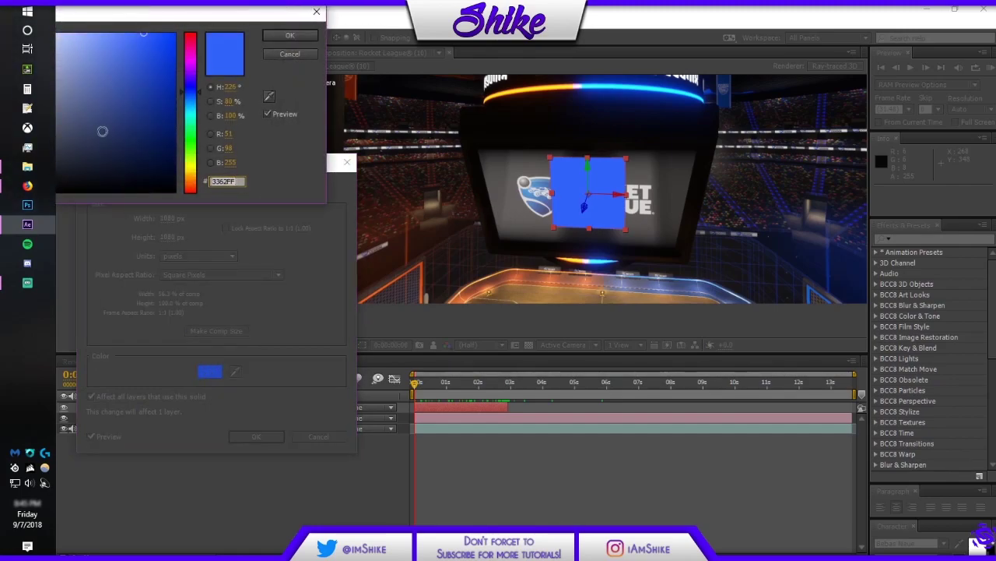
left_click(271, 95)
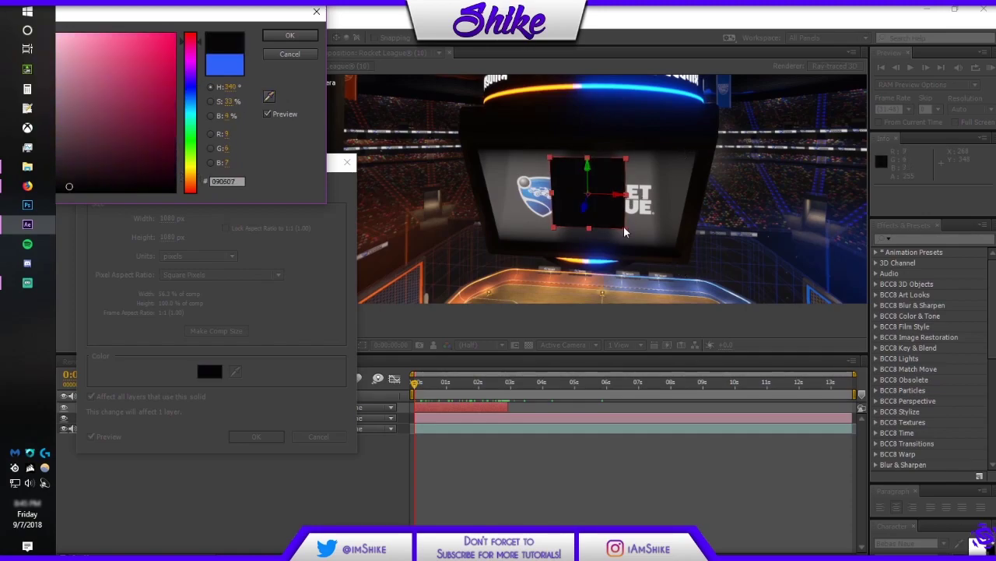
left_click(289, 38)
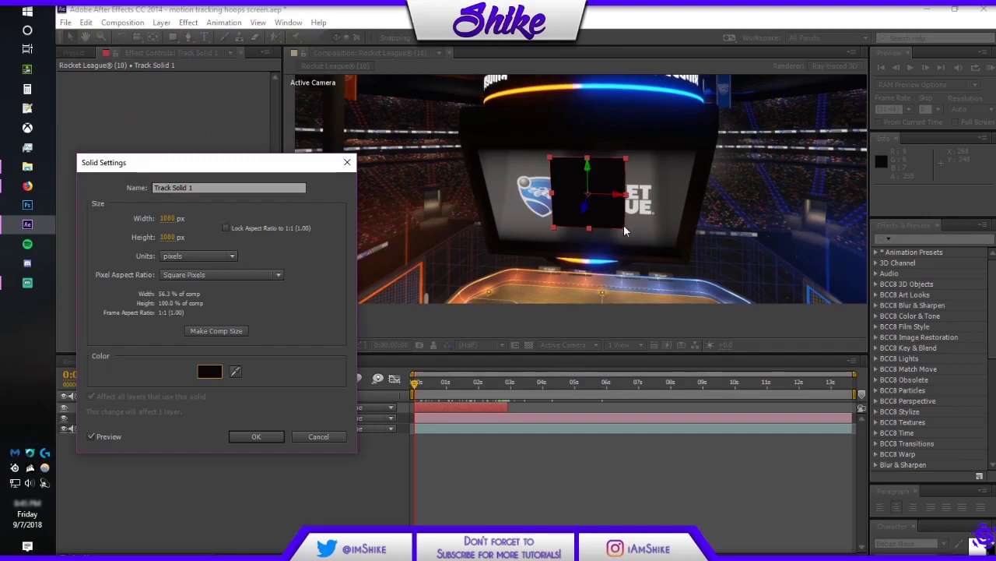
left_click(257, 437)
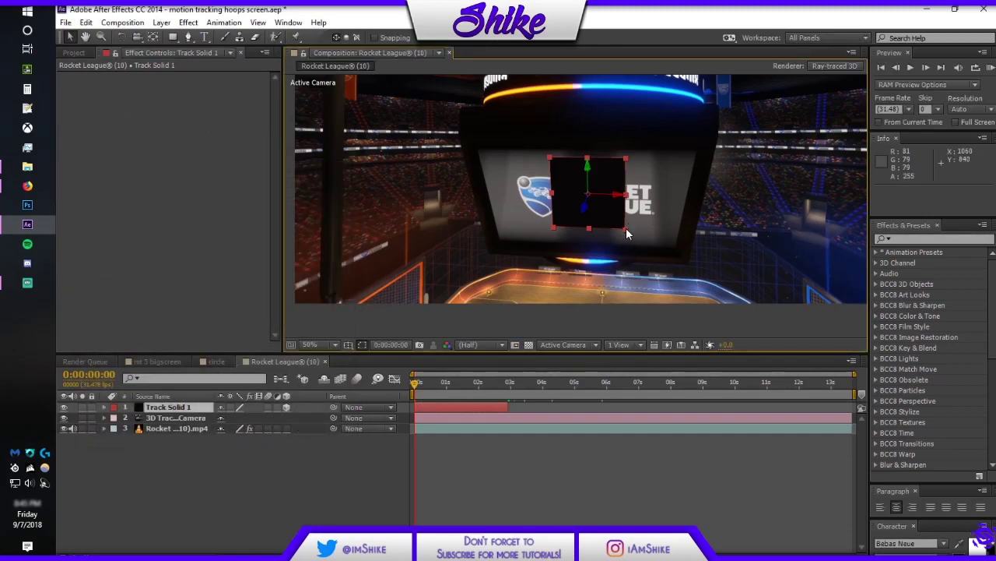
Enlarge Track Solid 1 to about 382% by 249% and raise it slightly so it covers the whole hanging screen
left_click_drag(626, 231, 718, 271)
left_click_drag(589, 125, 586, 107)
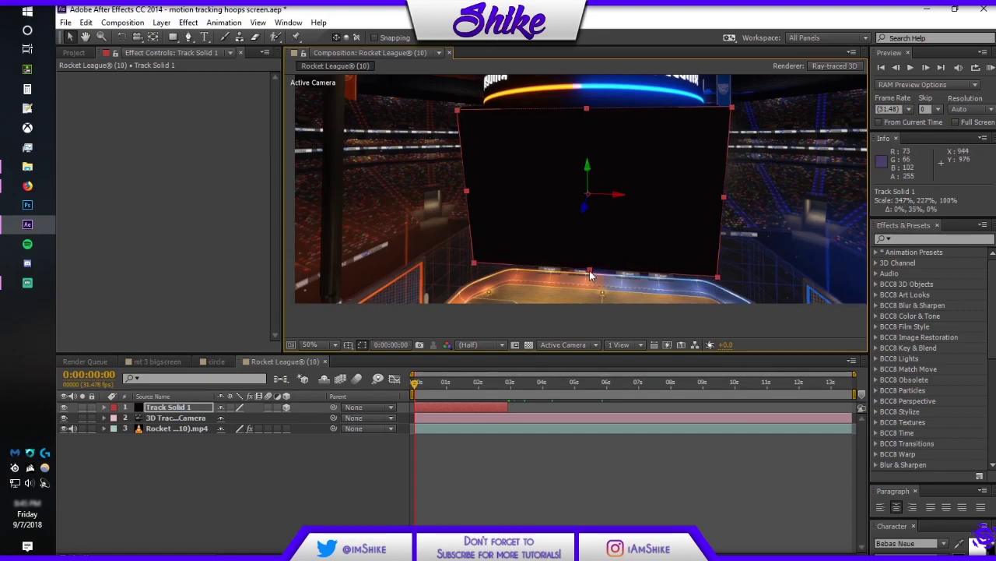
left_click_drag(591, 274, 589, 274)
left_click_drag(591, 178, 589, 137)
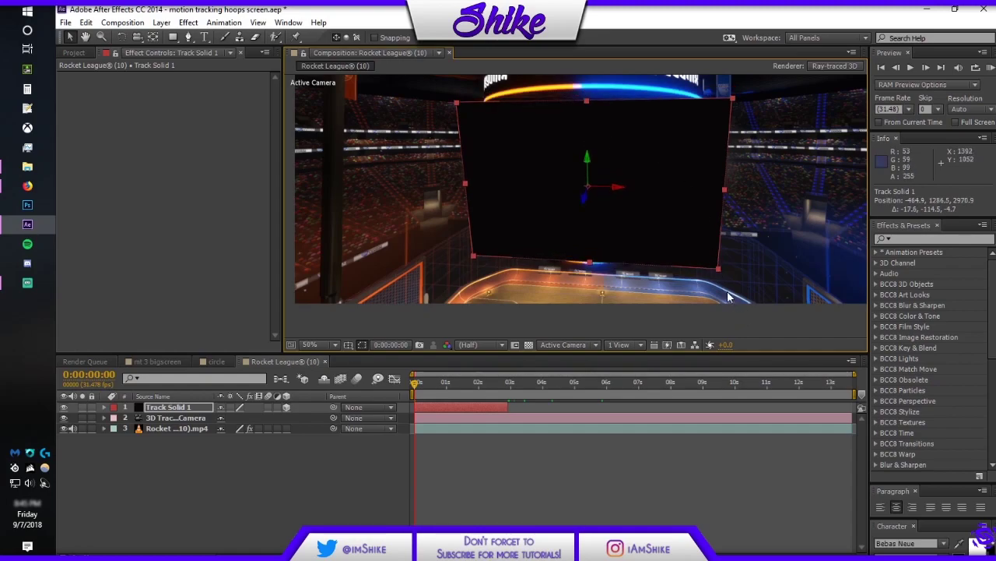
left_click_drag(717, 267, 731, 282)
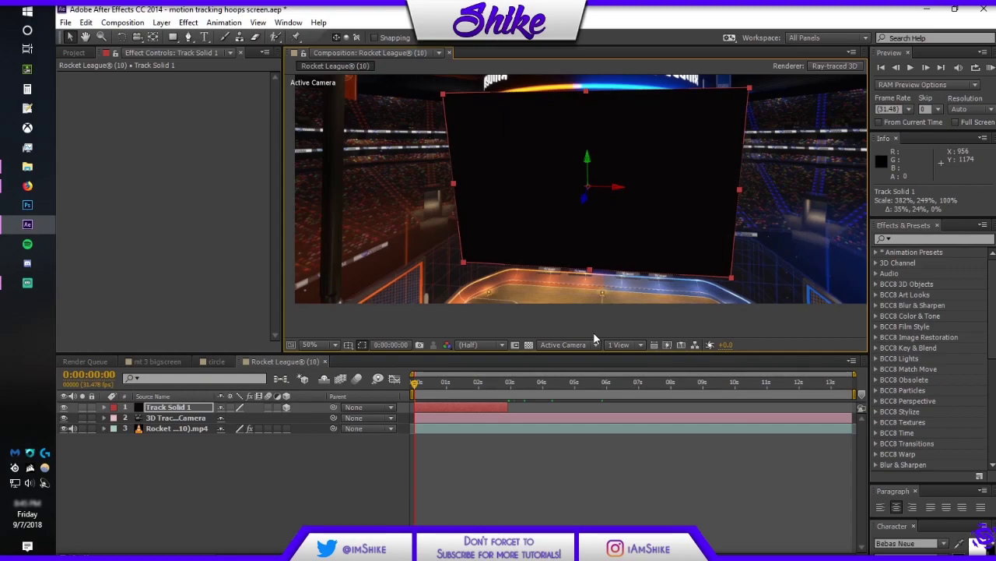
Scrub through the opening frames to check how the black solid follows the hanging screen
left_click(426, 387)
mouse_move(427, 387)
left_mouse_down()
mouse_move(523, 384)
mouse_move(414, 385)
left_mouse_up()
left_click(459, 464)
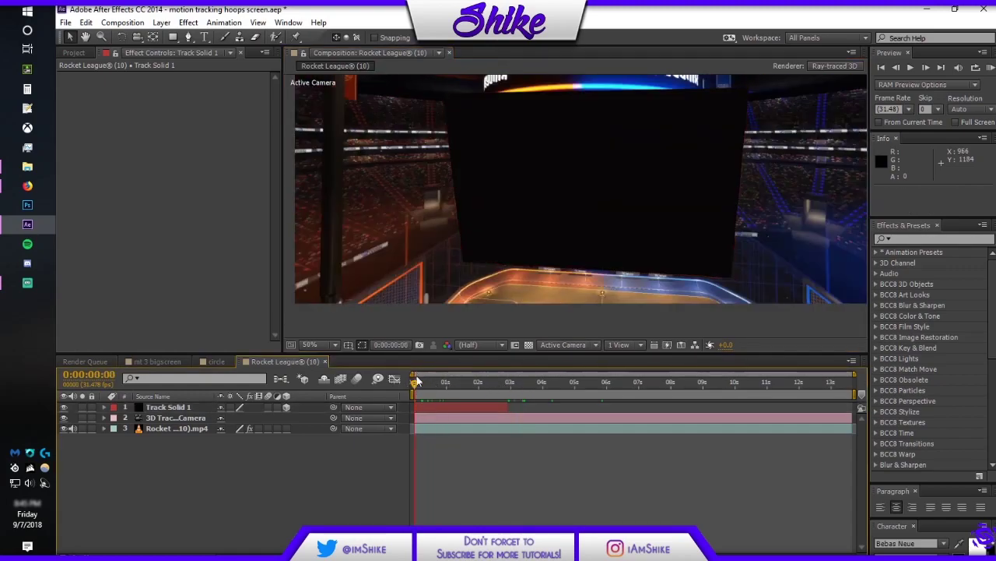
left_click(417, 386)
scroll(551, 195, "down", 2)
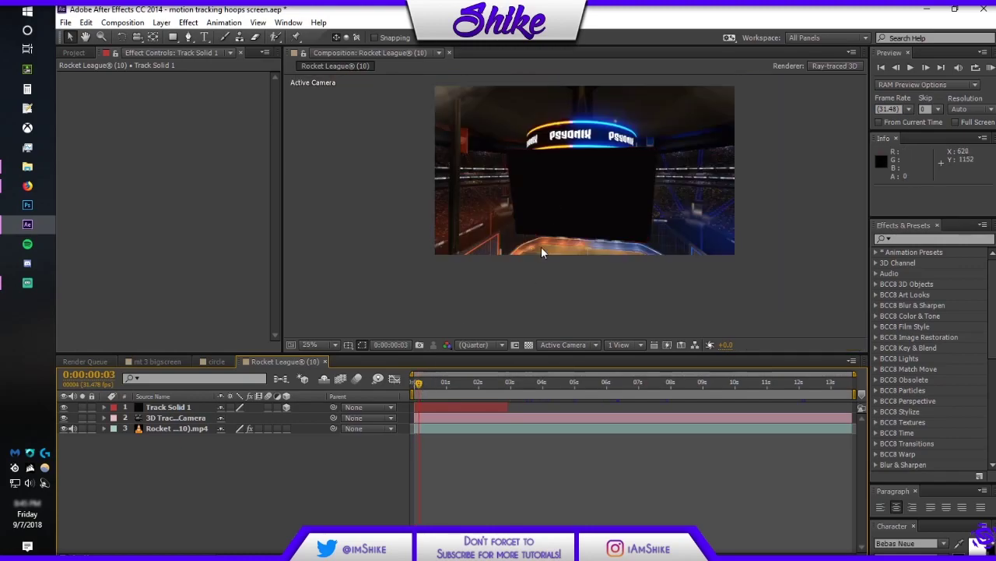
left_click_drag(419, 382, 350, 410)
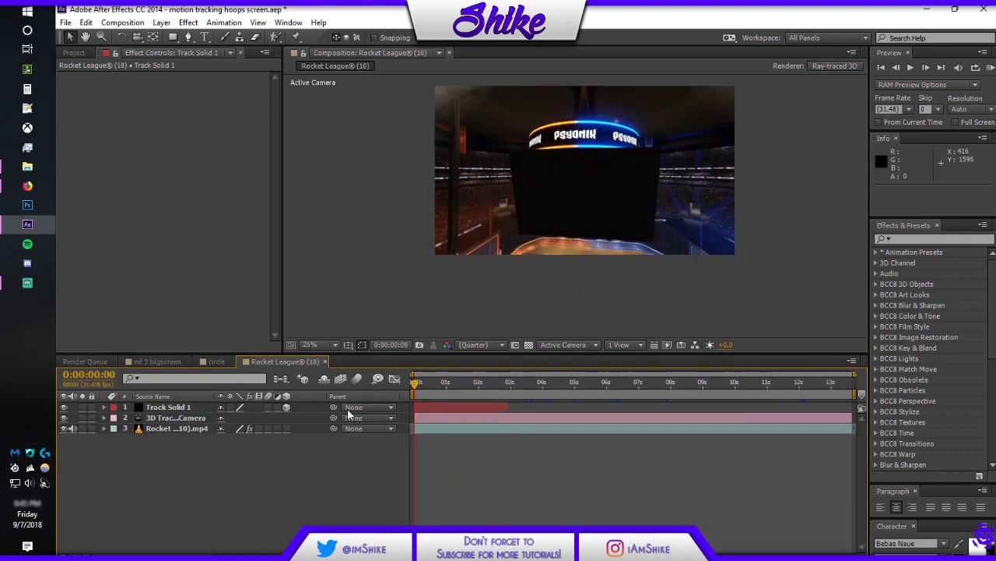
scroll(589, 186, "up", 1)
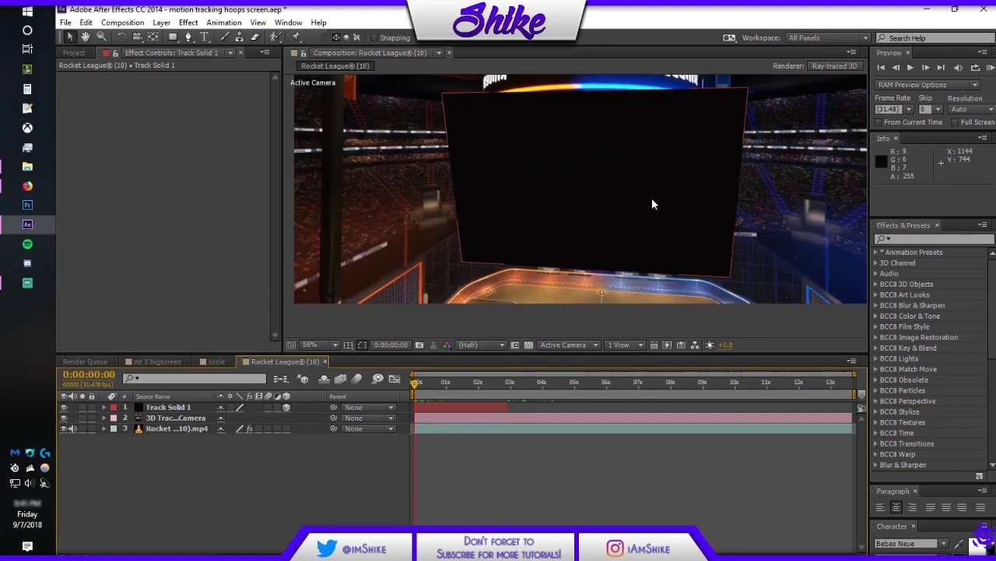
left_click_drag(417, 386, 421, 385)
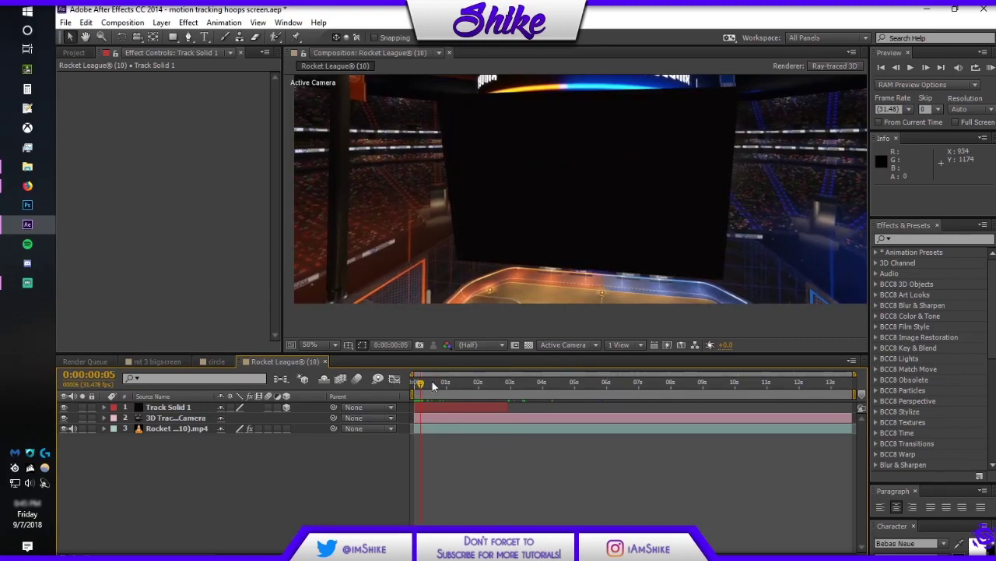
Hide Track Solid 1 and draw a closed four-point Pen mask on it around the edges of the Rocket League display
left_click(626, 205)
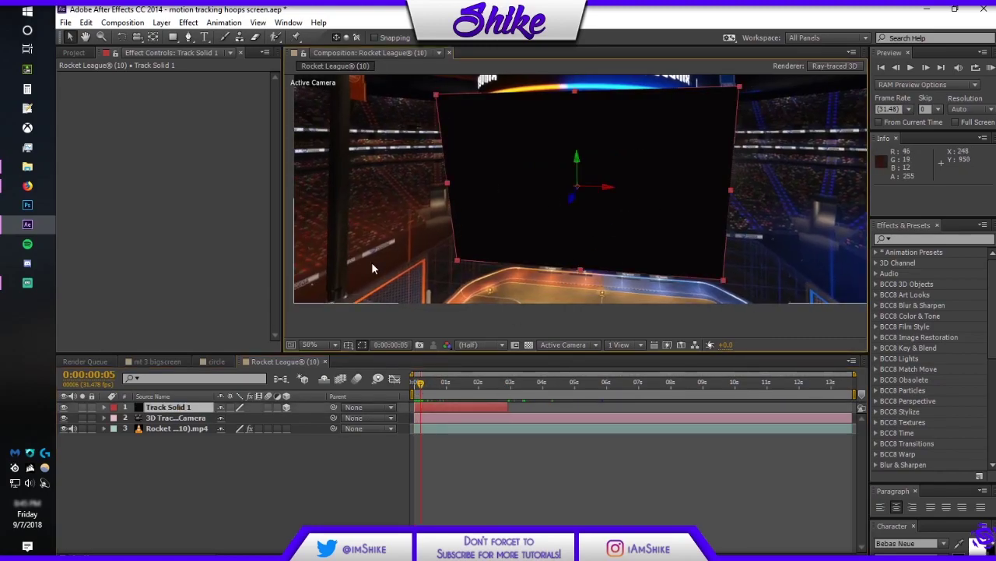
key("g")
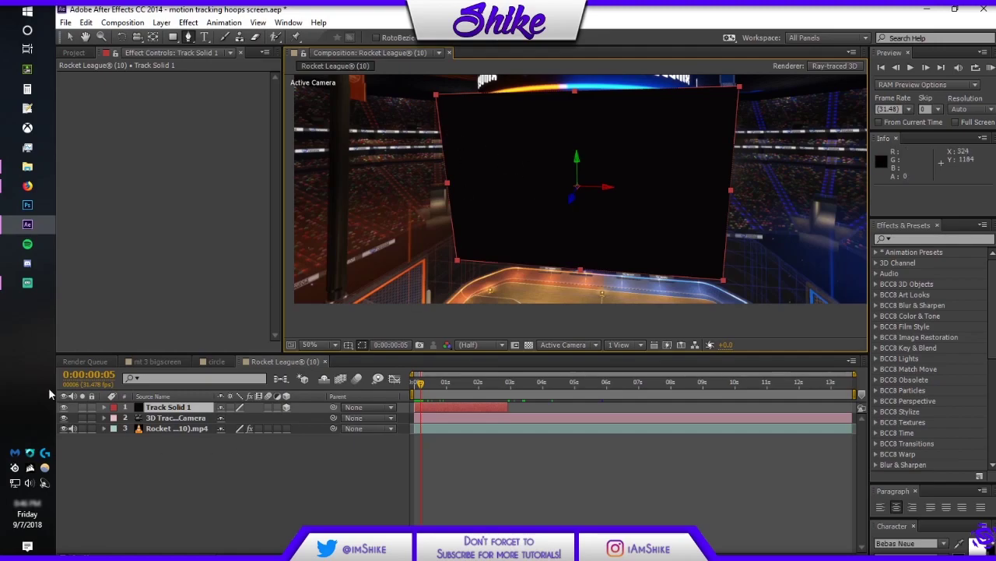
left_click(64, 408)
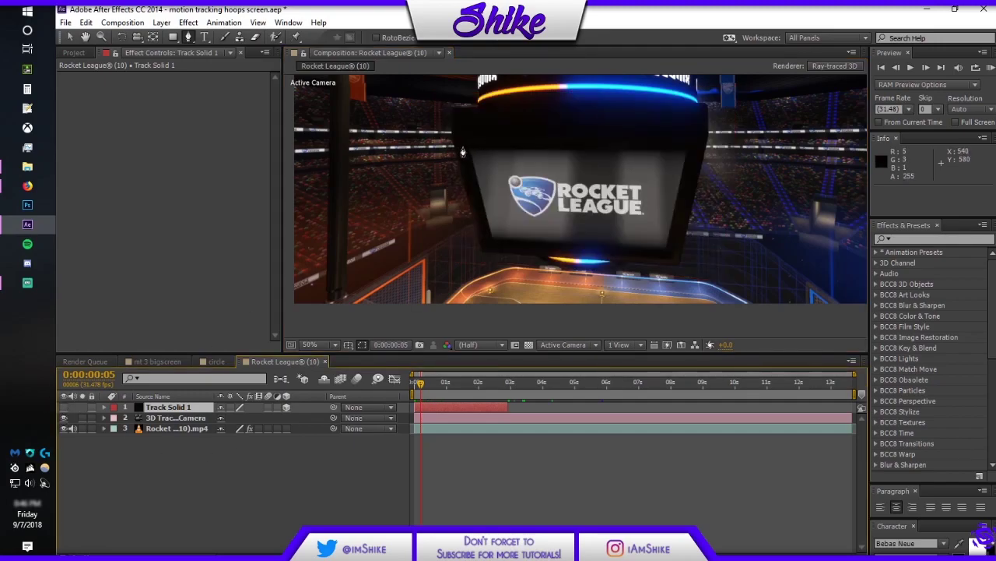
left_click(461, 147)
left_click(688, 148)
scroll(672, 153, "up", 2)
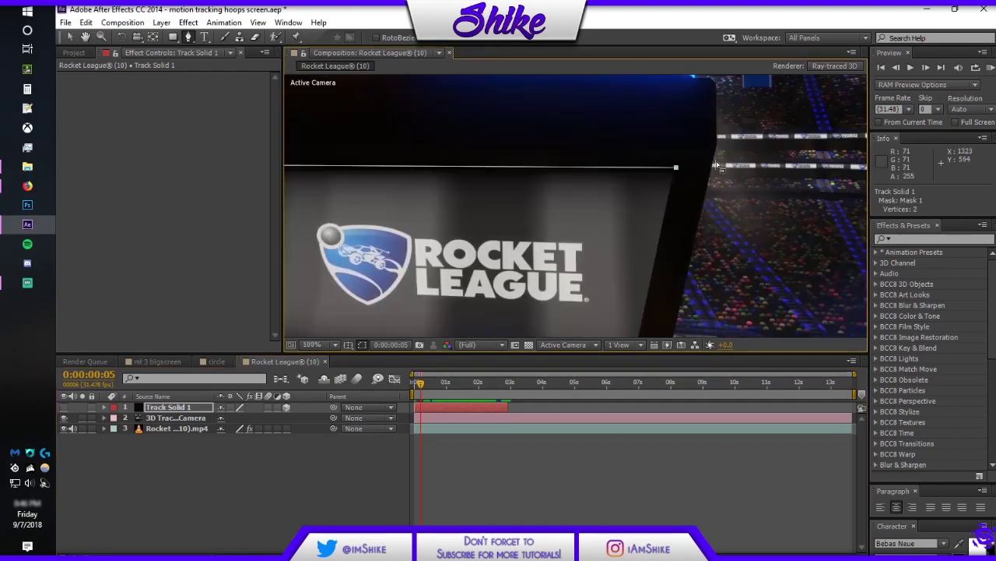
scroll(676, 167, "down", 3)
left_click(697, 223)
left_click(329, 196)
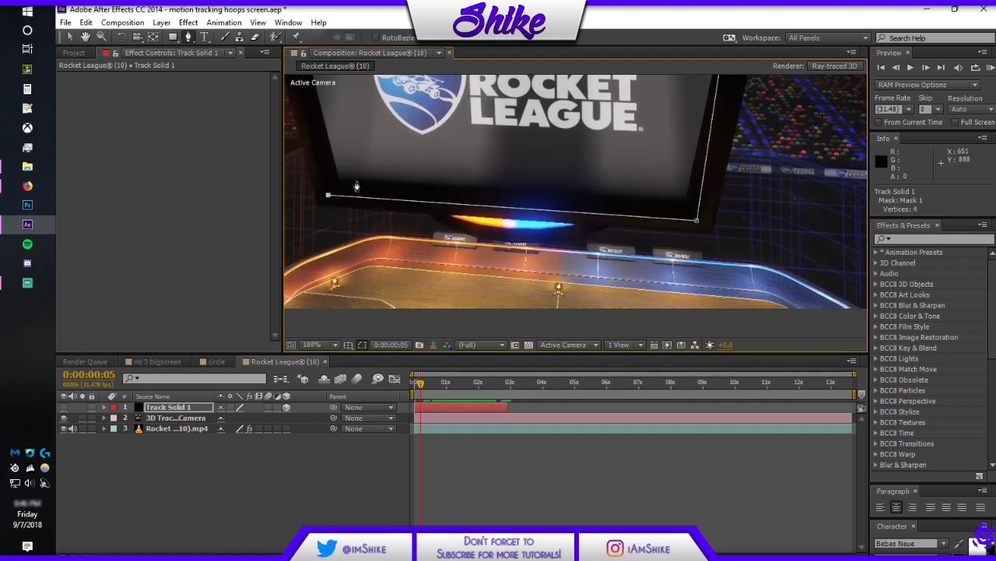
left_click_drag(354, 125, 556, 231)
left_click(480, 104)
left_click_drag(716, 233, 423, 172)
left_click_drag(594, 162, 614, 138)
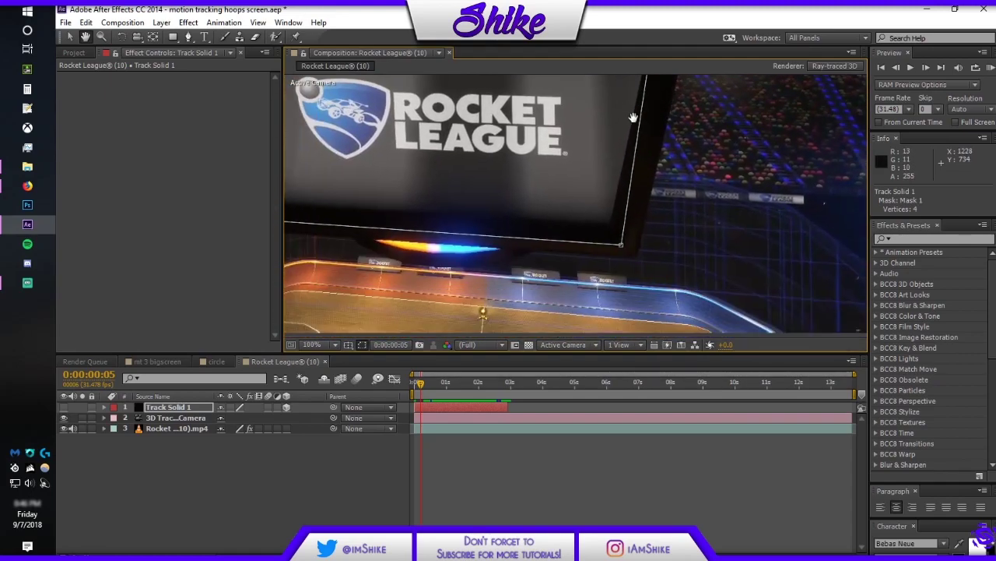
Refine the right-hand corner points of Track Solid 1's mask along the edge of the Rocket League display
scroll(623, 247, "down", 1)
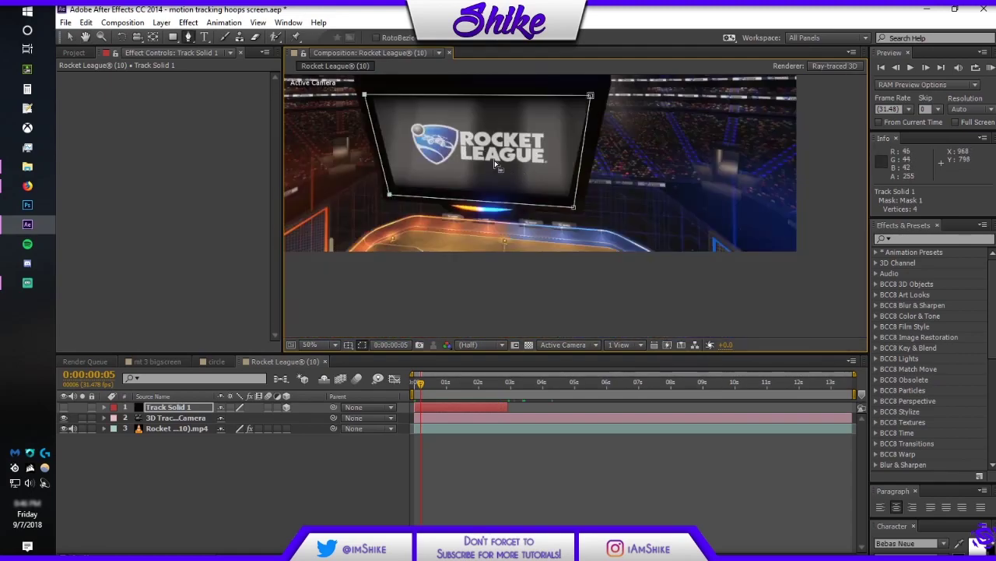
key("g")
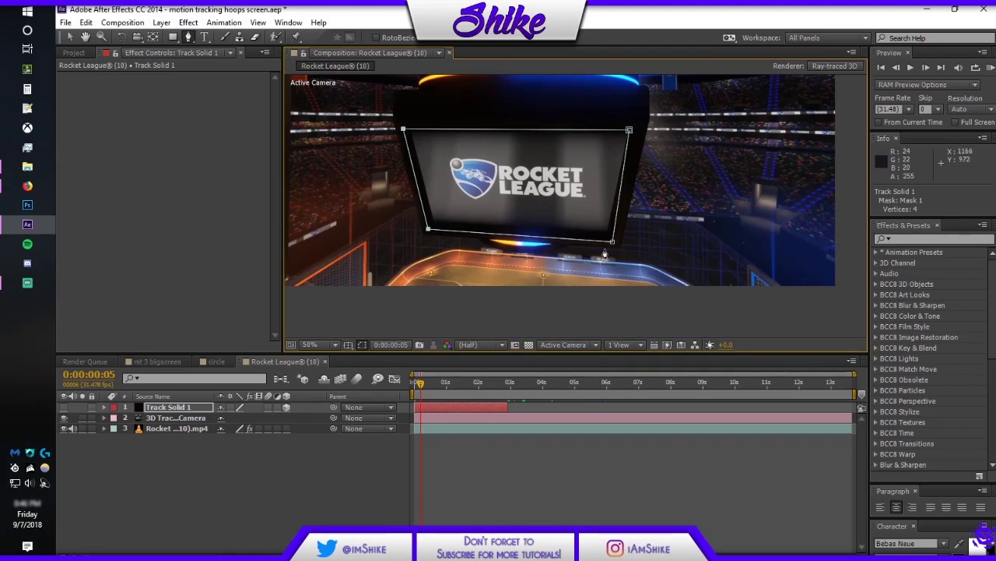
left_click_drag(613, 242, 615, 241)
left_click_drag(635, 132, 639, 134)
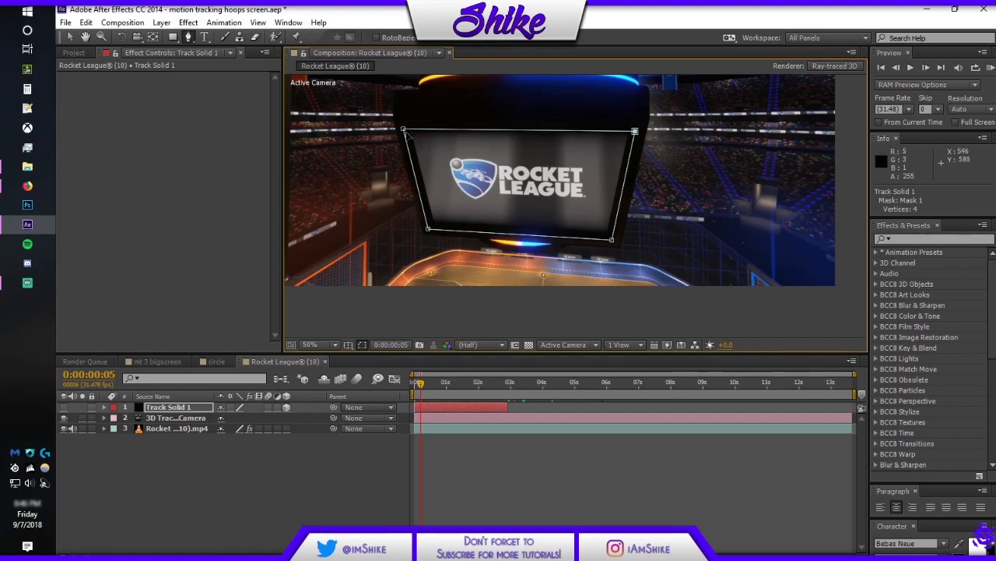
Return to the first frame and make Track Solid 1 visible again over the display
left_click_drag(422, 380, 396, 381)
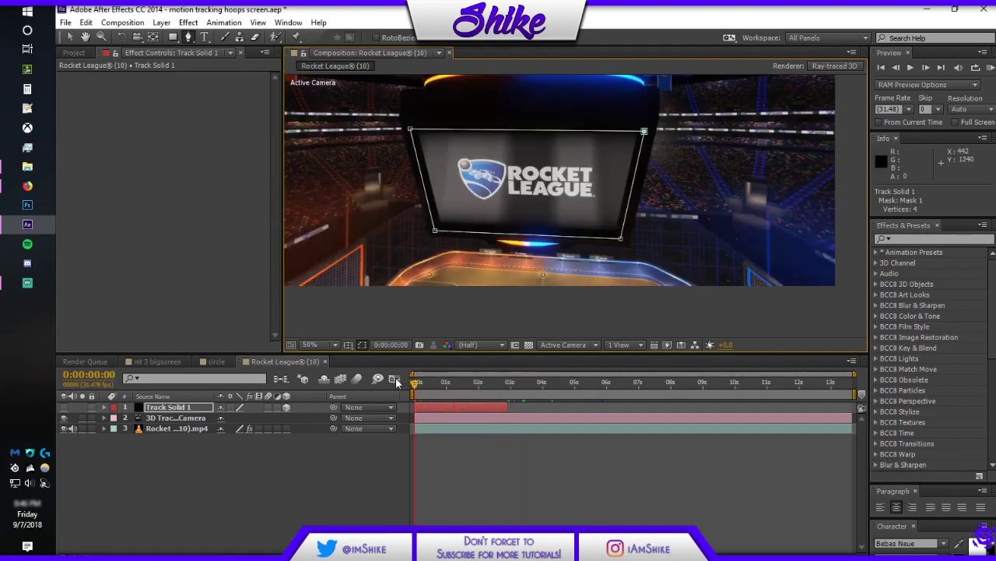
left_click(63, 407)
left_click(372, 436)
left_click_drag(415, 385, 384, 381)
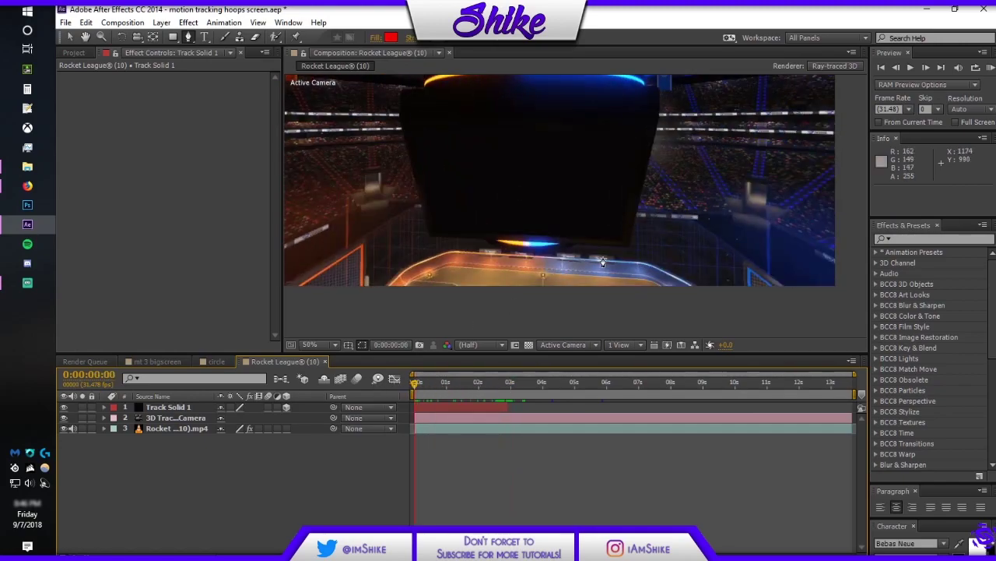
Move all four corner points of Track Solid 1's mask slightly outward so the solid covers the display edges at the first frame
key("v")
left_click(628, 248)
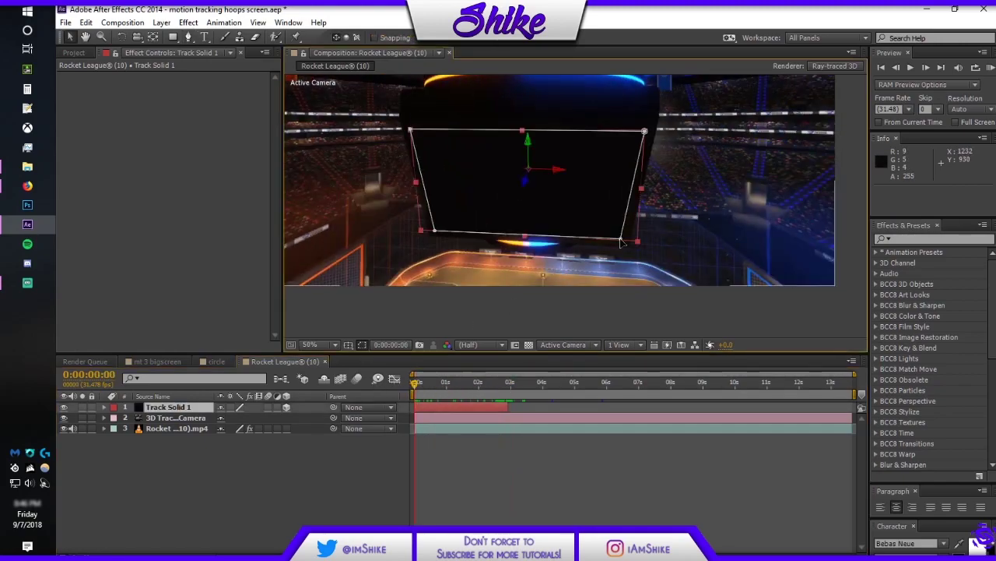
left_click_drag(621, 243, 627, 247)
left_click_drag(647, 134, 659, 137)
left_click_drag(409, 133, 404, 129)
left_click_drag(434, 232, 430, 237)
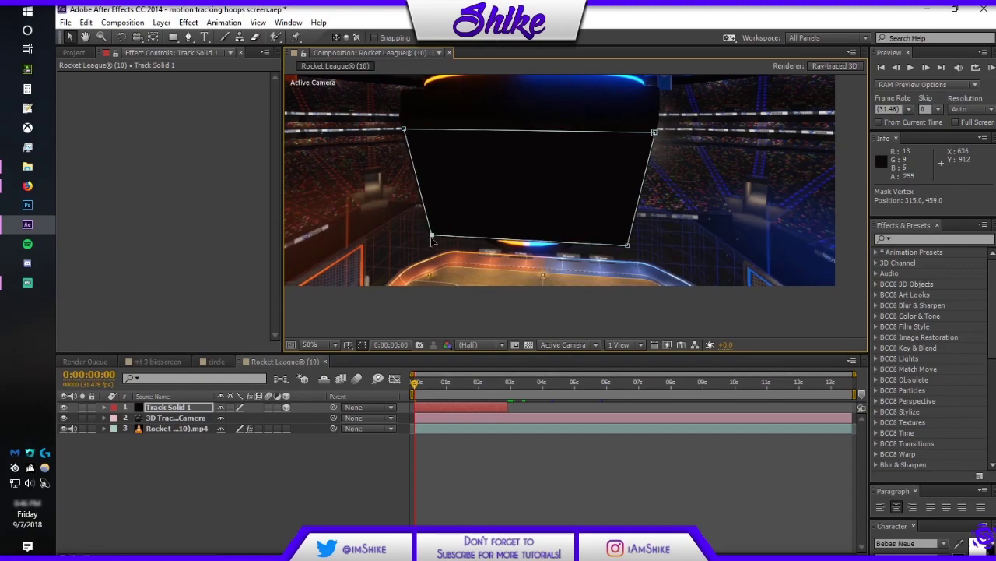
left_click(537, 427)
left_click(488, 477)
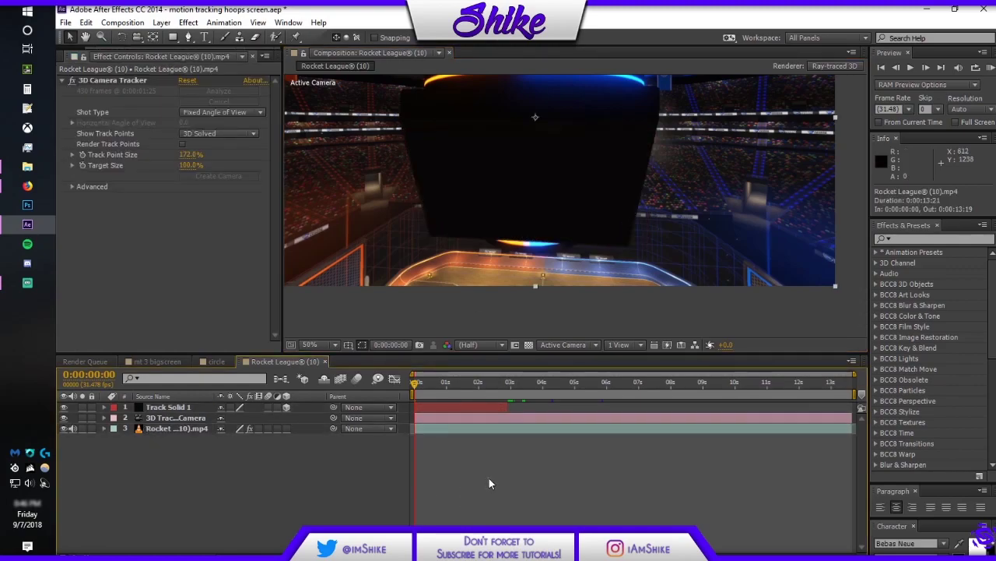
At 0:00:01:19, pull the two right-hand mask points of Track Solid 1 inward to the edge of the hanging screen
left_click_drag(426, 385, 467, 381)
left_click(619, 154)
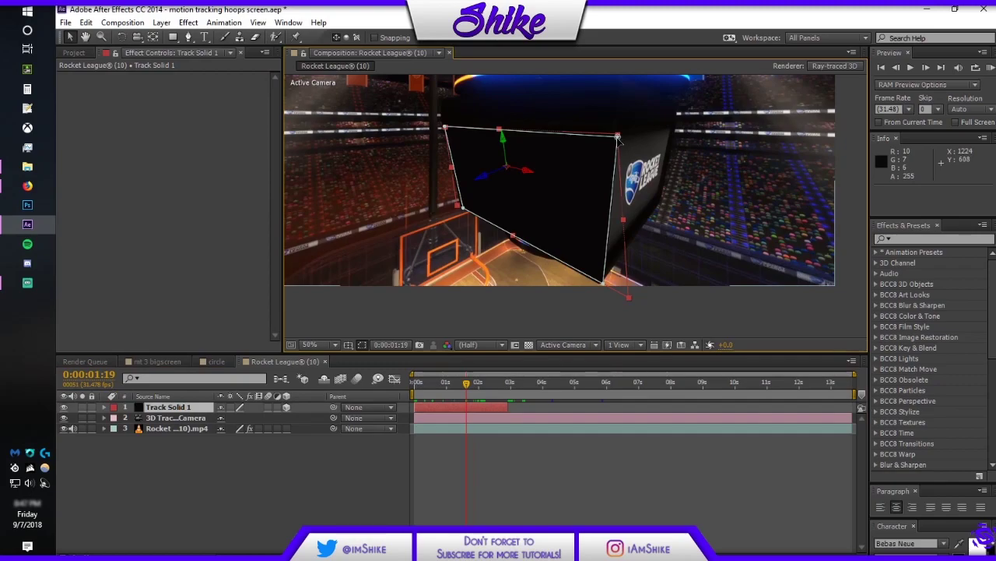
left_click_drag(610, 143, 609, 141)
left_click_drag(603, 283, 597, 278)
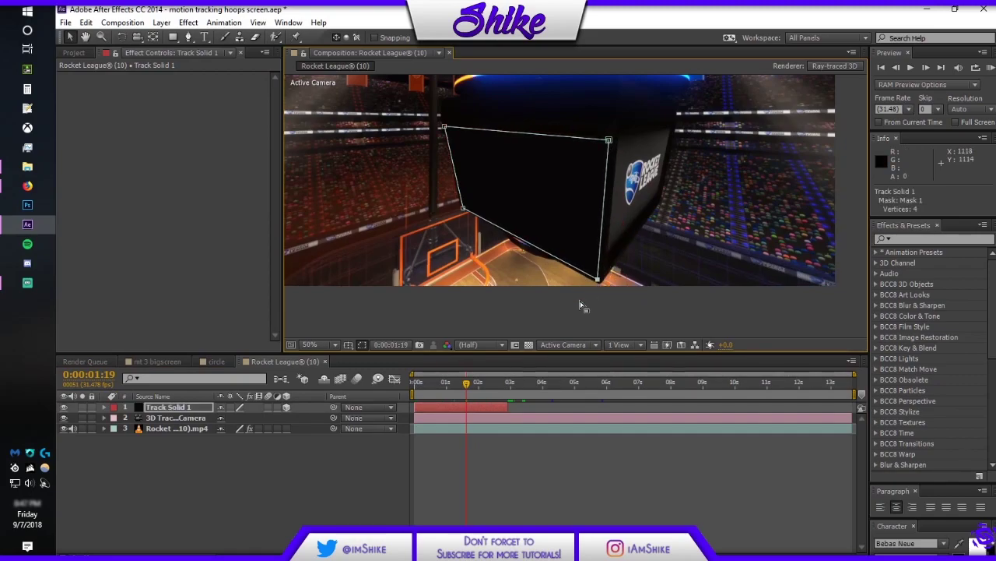
Back at the first frame, raise the upper-right mask point of Track Solid 1 slightly and scrub to check the fit
left_click_drag(464, 389, 397, 390)
left_click(591, 500)
left_click(424, 214)
scroll(500, 224, "down", 2)
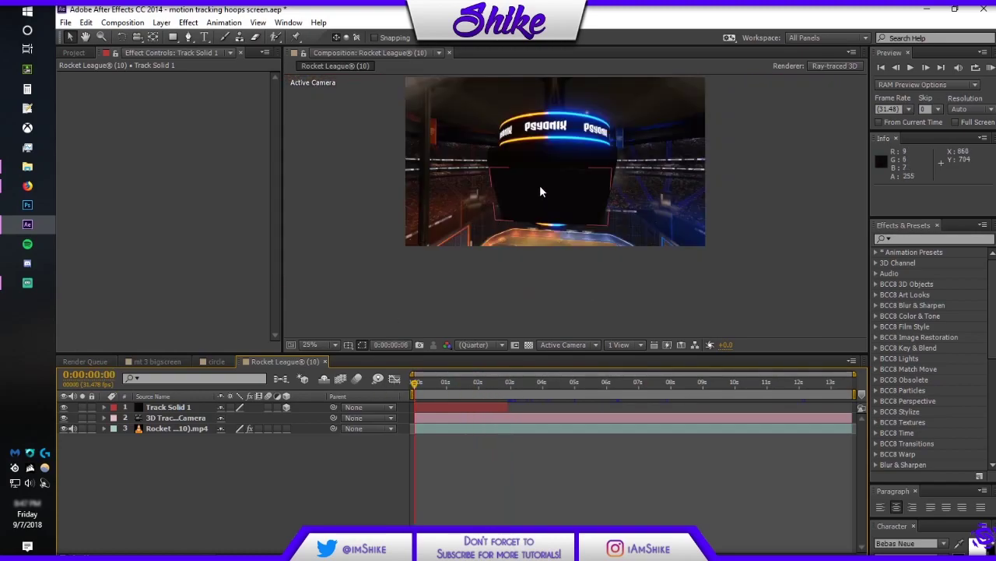
scroll(545, 191, "up", 2)
mouse_move(414, 384)
left_mouse_down()
mouse_move(422, 385)
mouse_move(408, 386)
left_mouse_up()
left_click(610, 164)
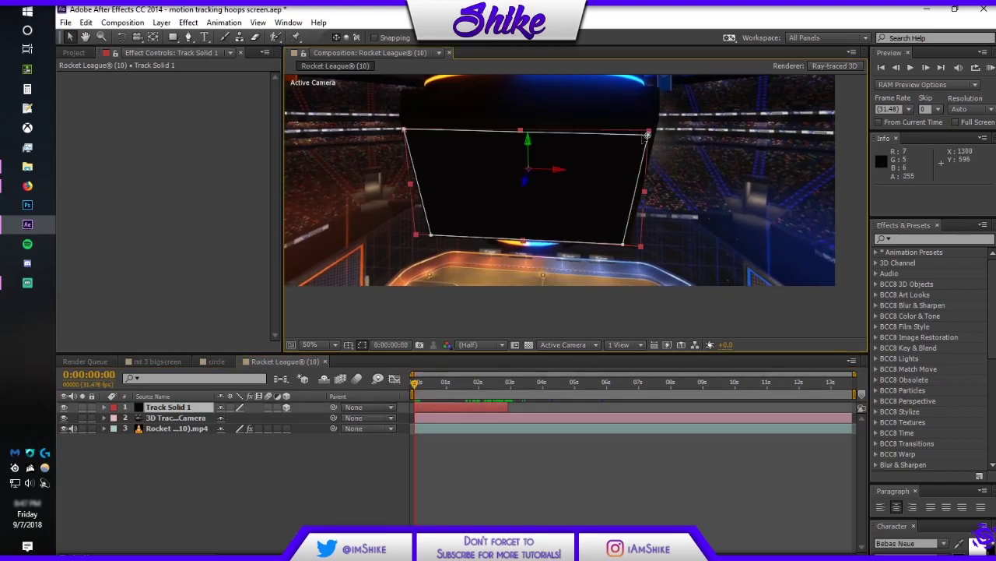
left_click_drag(648, 135, 647, 132)
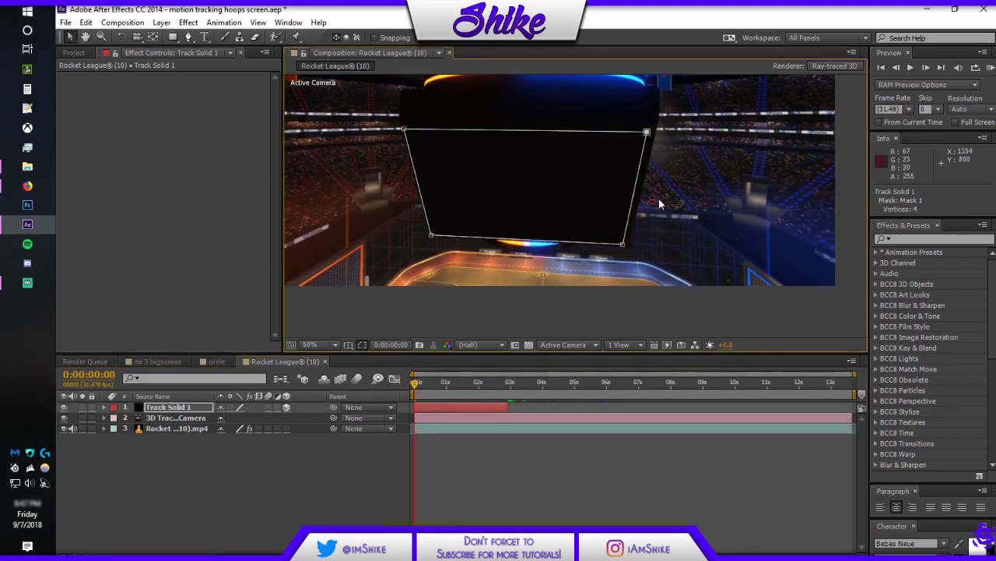
left_click(496, 382)
left_click_drag(435, 386, 411, 387)
left_click(445, 452)
left_click(438, 408)
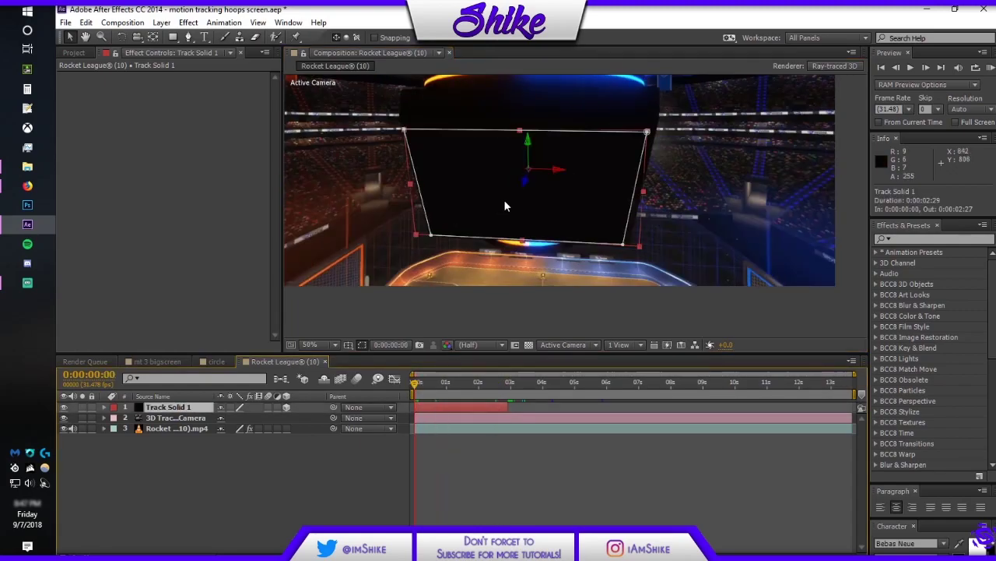
left_click(452, 419)
left_click(462, 408)
scroll(546, 192, "down", 2)
scroll(546, 192, "up", 2)
left_click(493, 423)
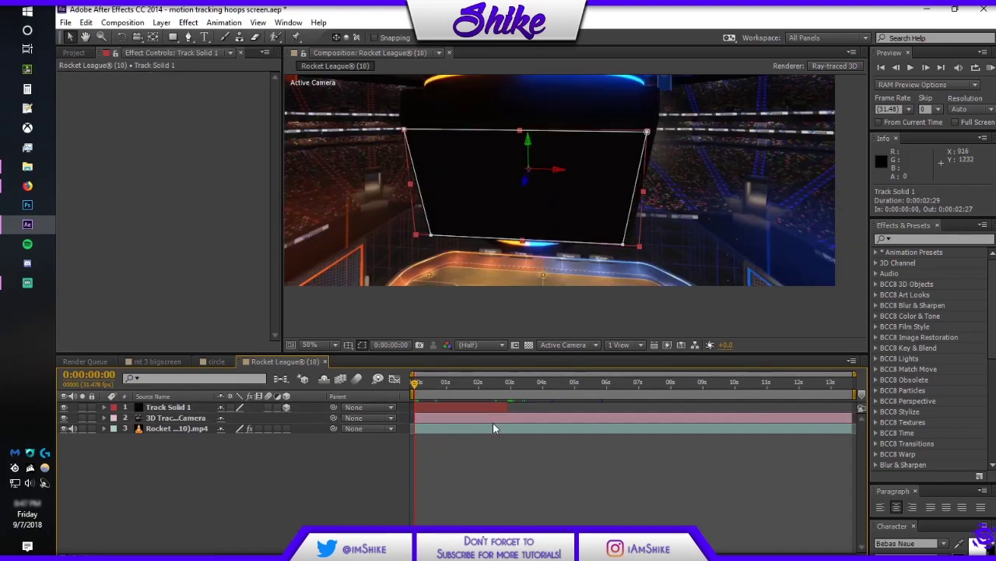
left_click(489, 420)
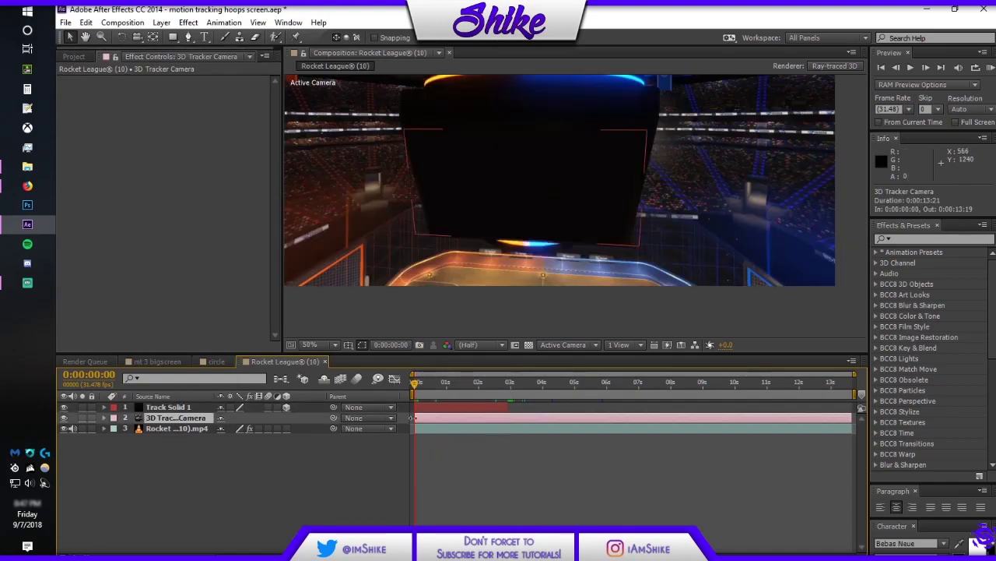
Hide Track Solid 1 and create a text layer from the 3D Camera Tracker points at the centre of the display logo
left_click(64, 407)
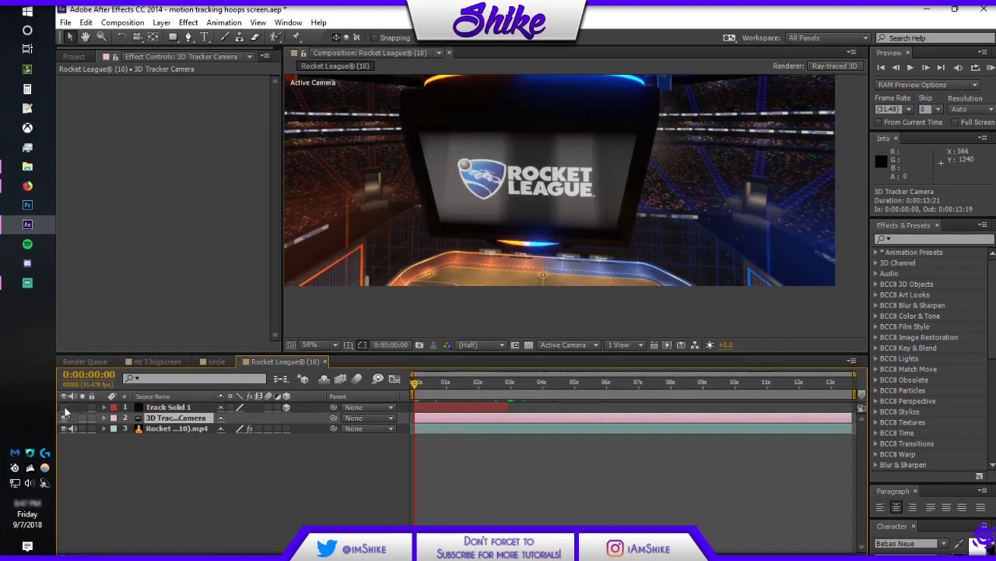
left_click(445, 430)
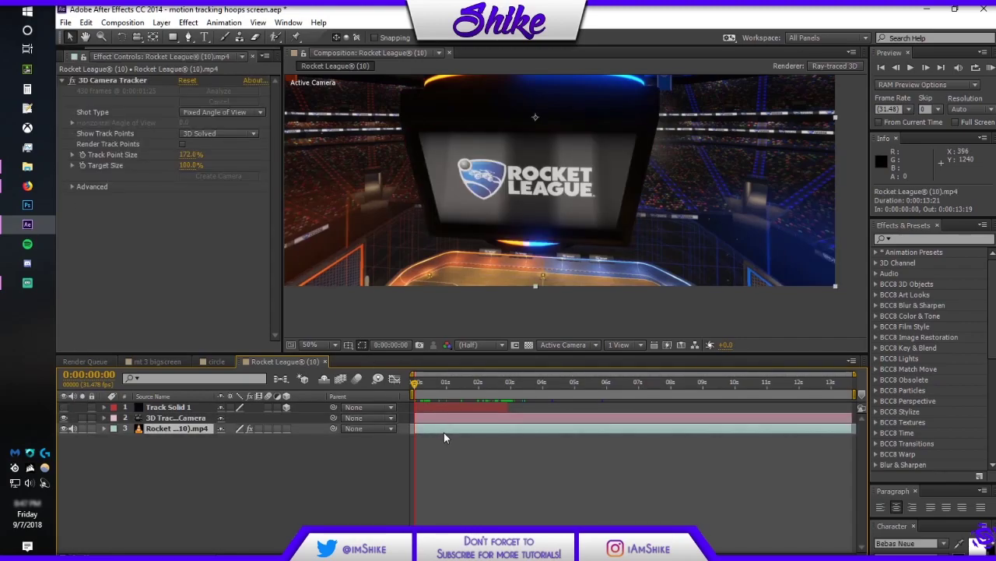
left_click(184, 144)
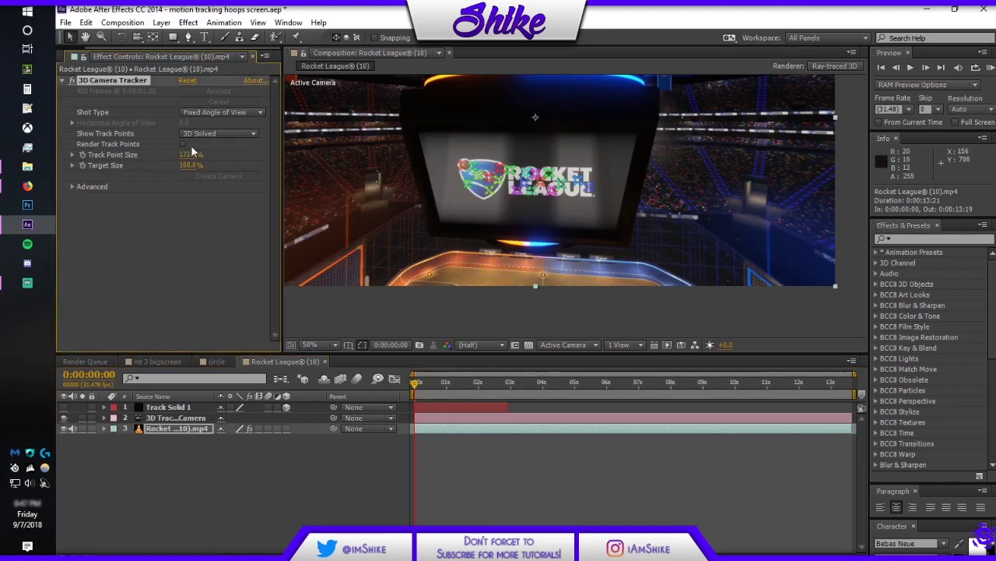
left_click(530, 184)
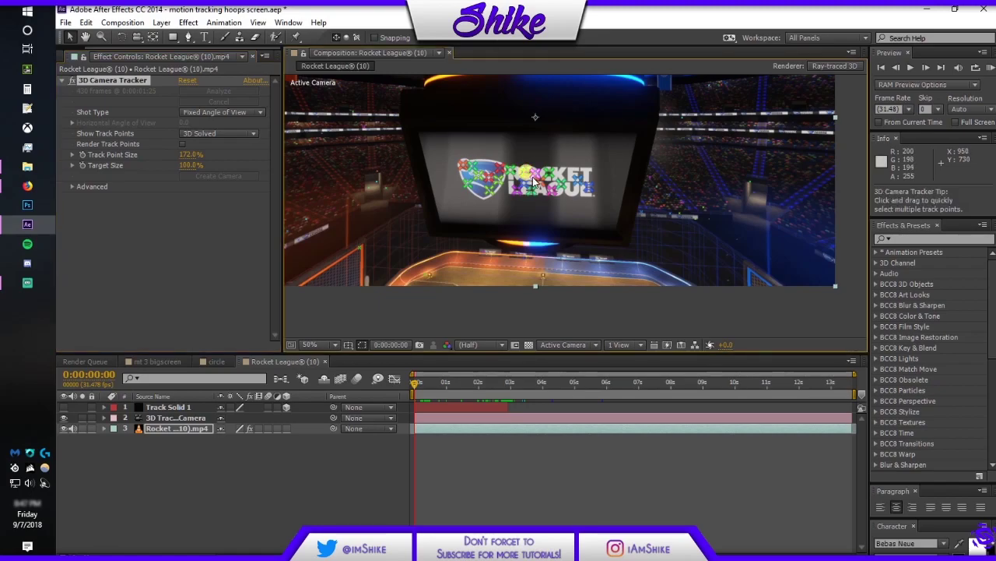
left_click(532, 180)
right_click(532, 186)
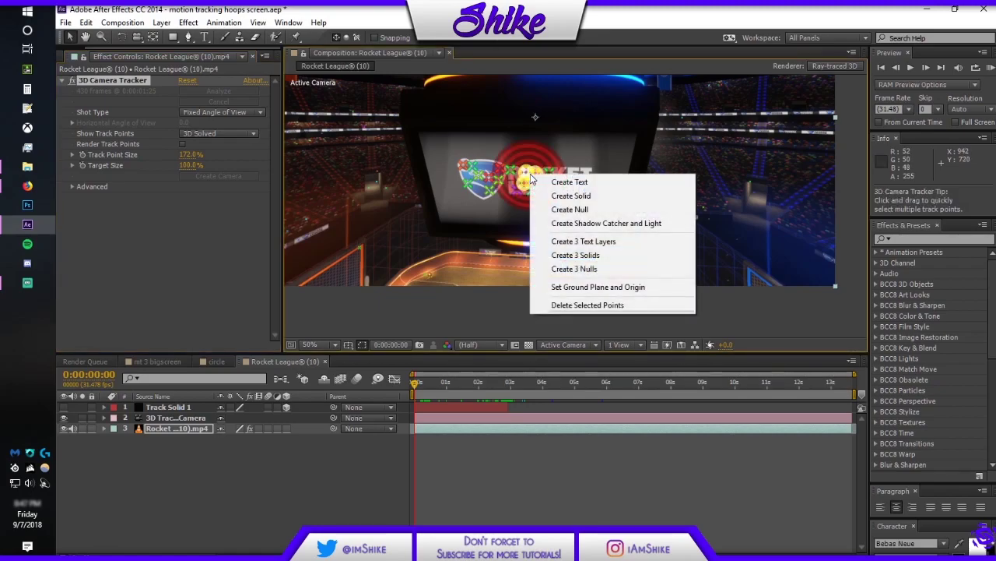
left_click(556, 184)
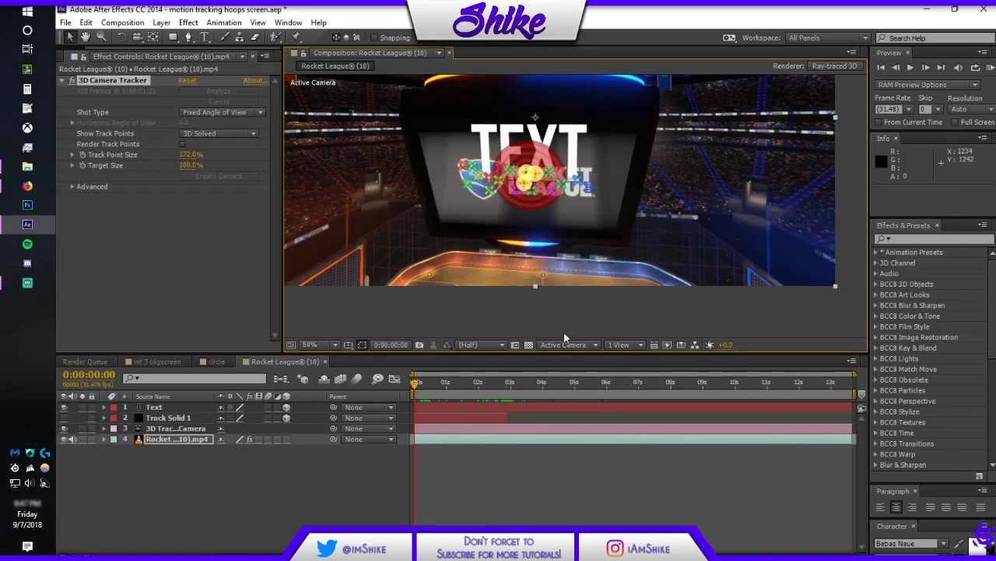
Lower the tracked text to the middle of the display and replace its wording with AFTER
left_click(536, 404)
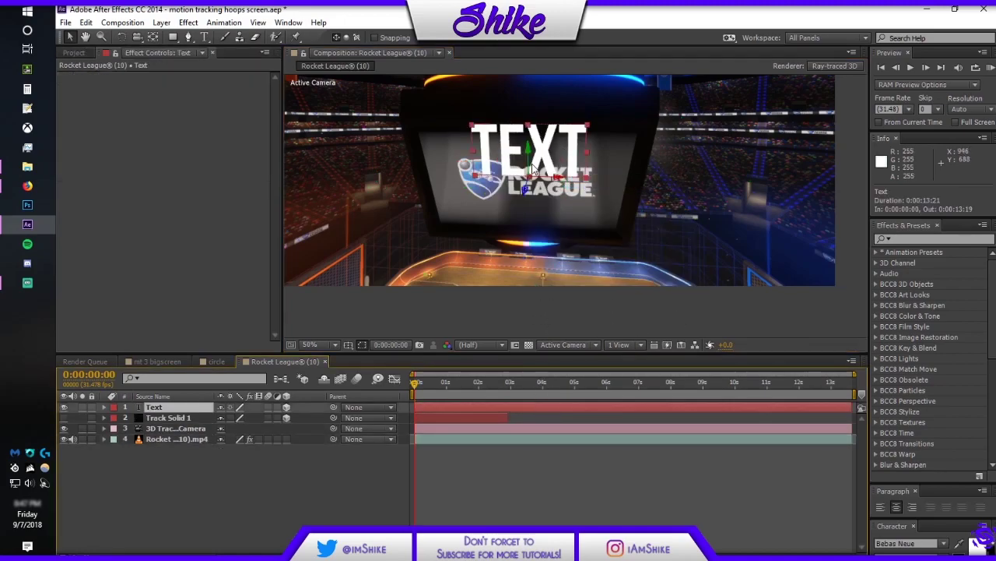
left_click_drag(531, 160, 551, 179)
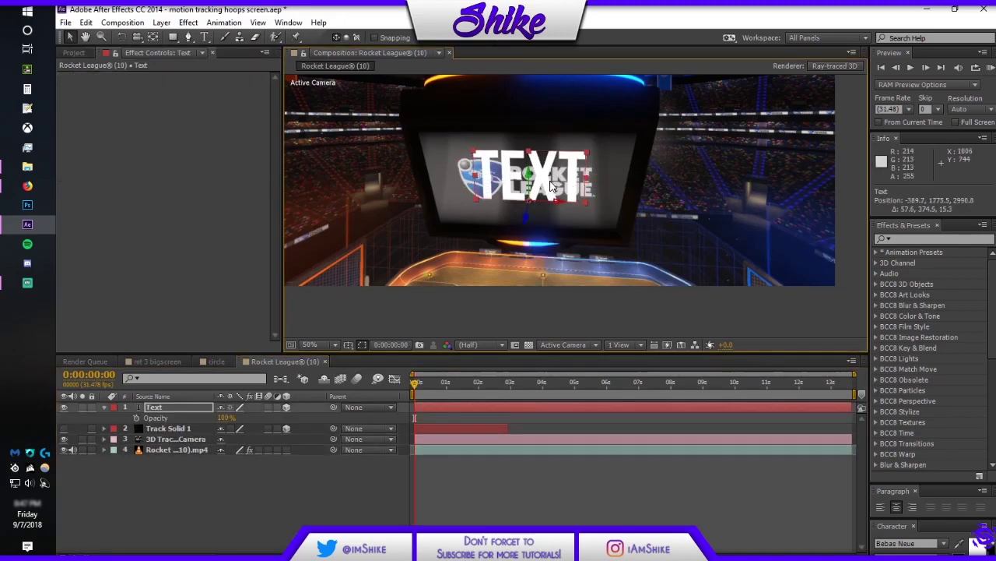
double_click(552, 179)
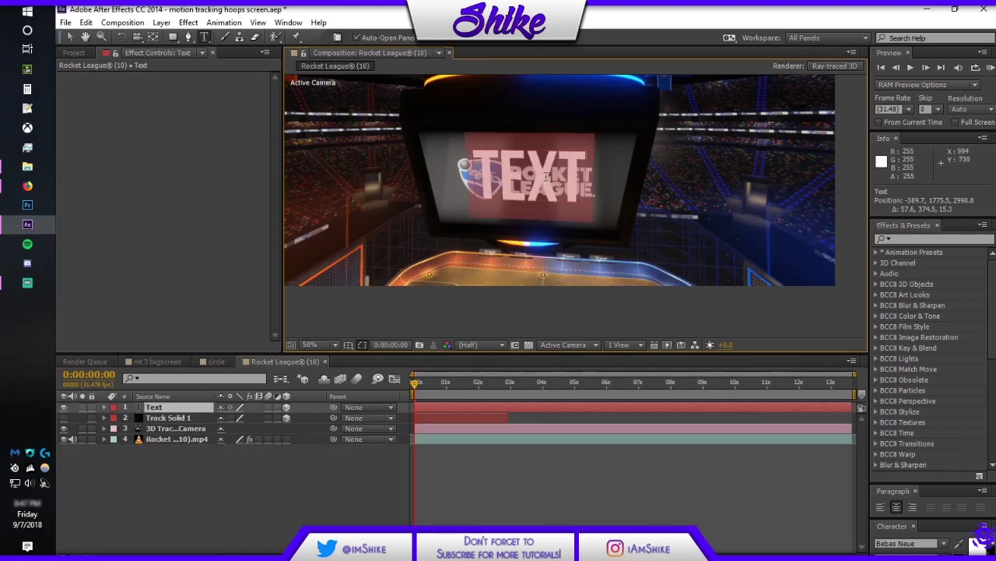
type("AFTER")
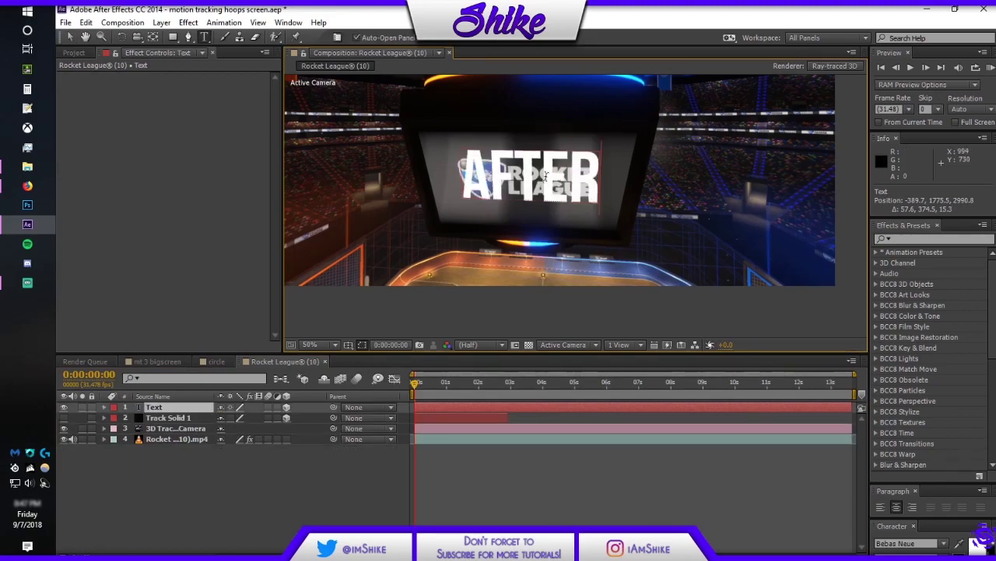
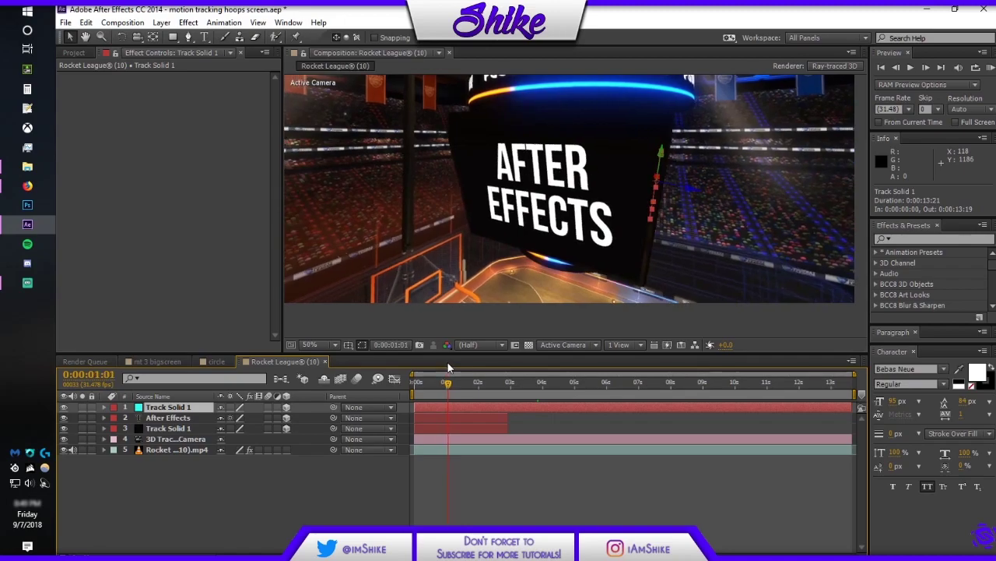
Trim the start of the cyan Track Solid 1 layer to 0:00:01:03
left_click(548, 489)
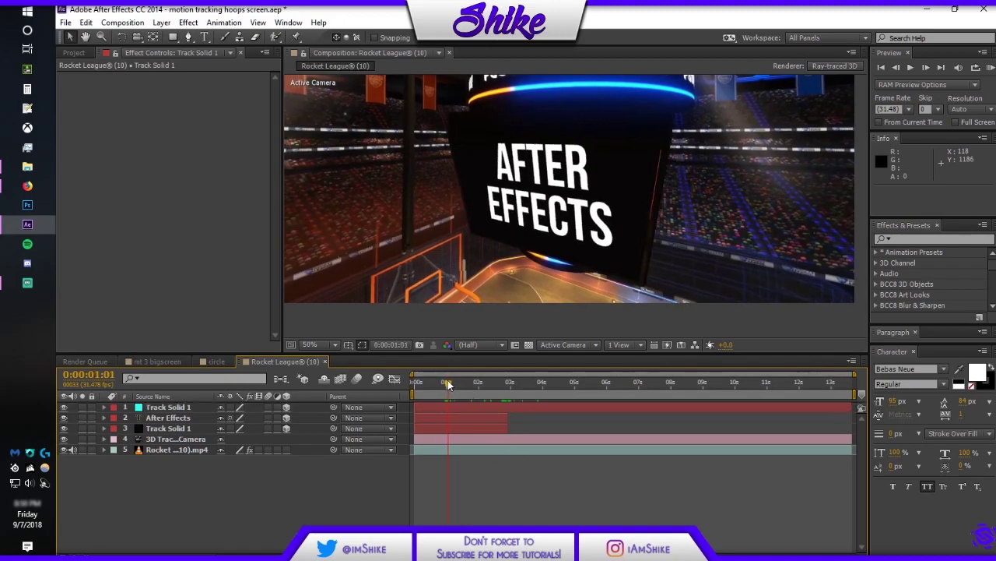
left_click_drag(446, 378, 449, 378)
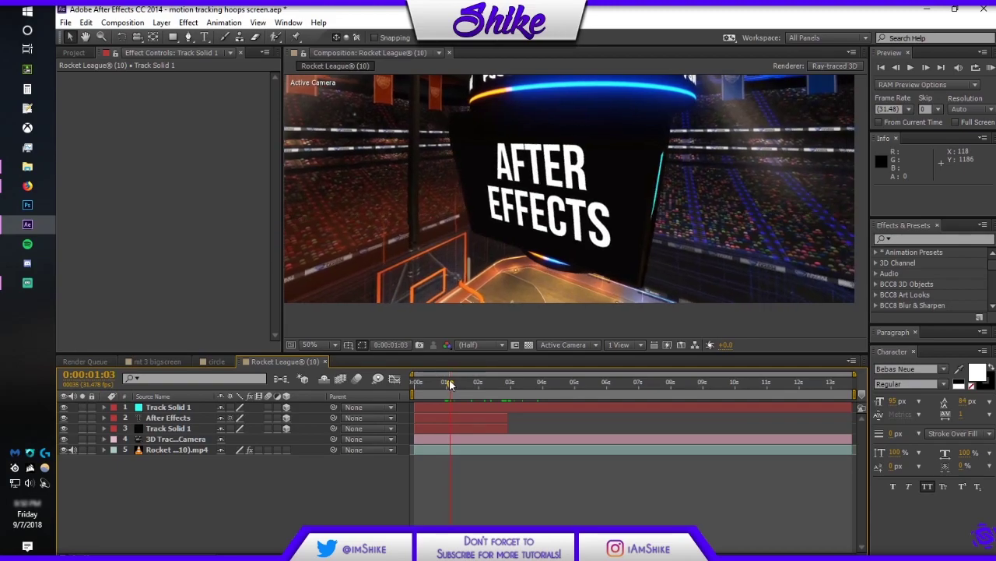
left_click(473, 412)
key("alt+bracketleft")
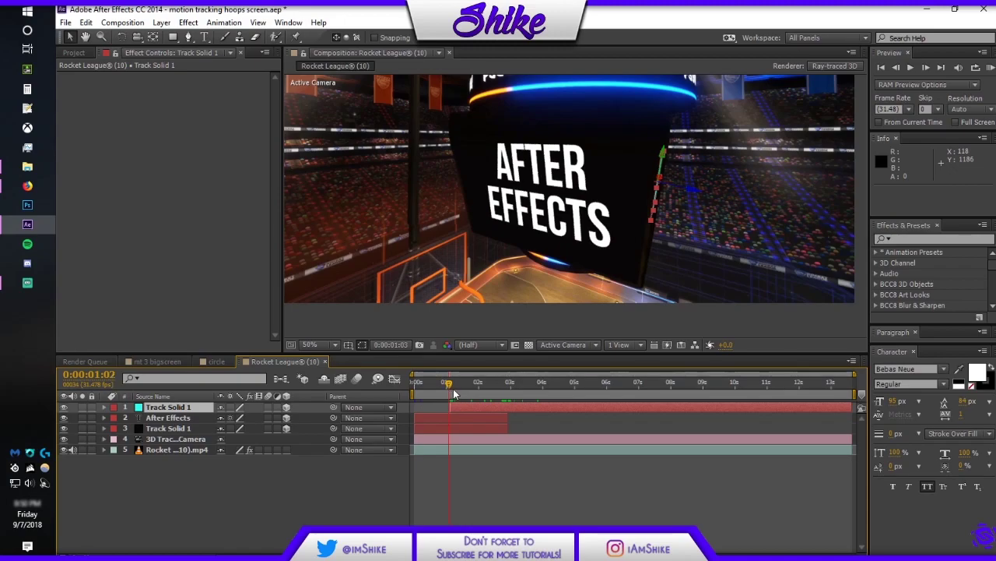
Trim the end of the cyan Track Solid 1 layer to 0:00:06:05
left_click_drag(454, 389, 615, 397)
left_click(473, 477)
left_click(616, 405)
key("alt+]")
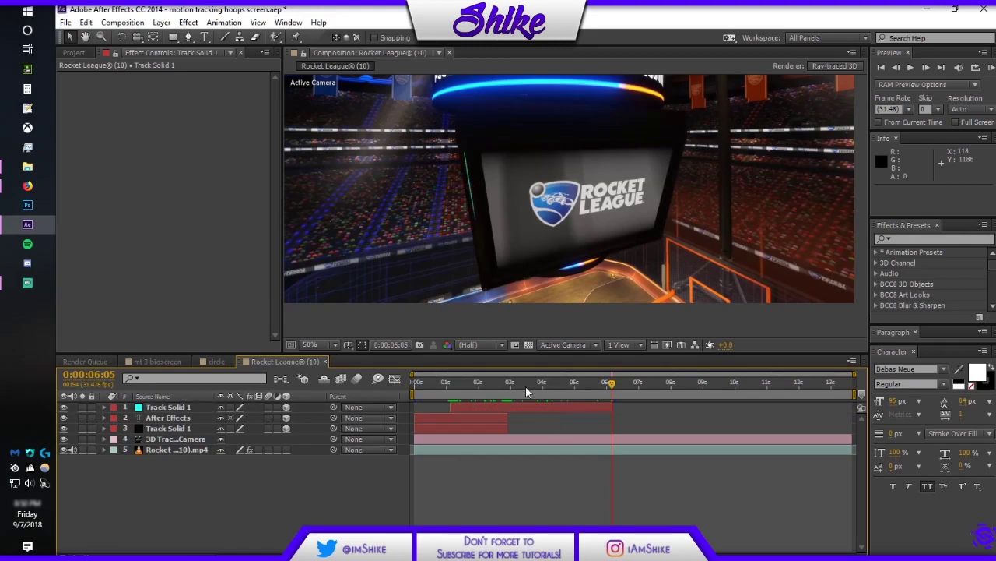
Recolour the cyan Track Solid 1 layer to black (000000)
left_click_drag(525, 384, 510, 384)
left_click(519, 408)
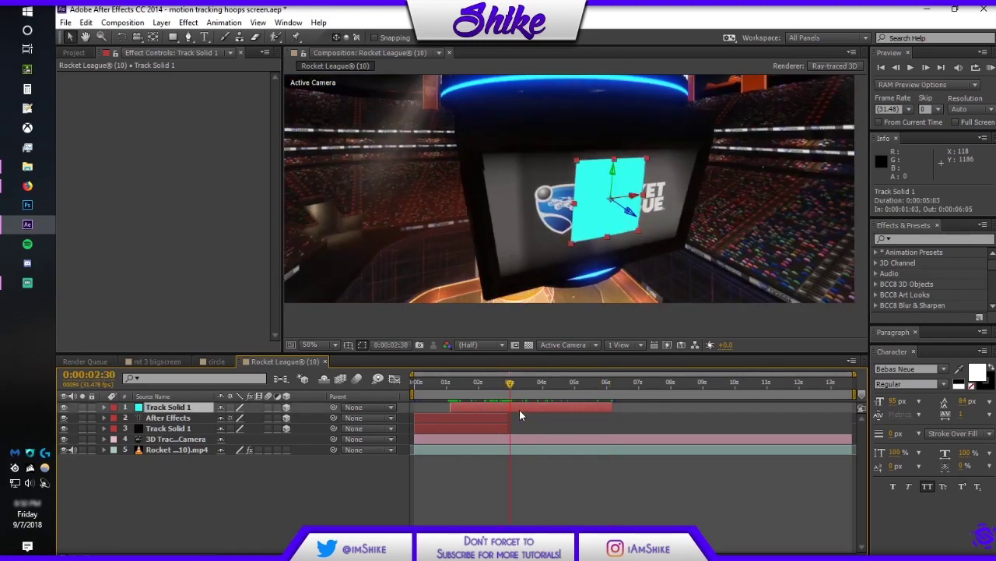
left_click(161, 22)
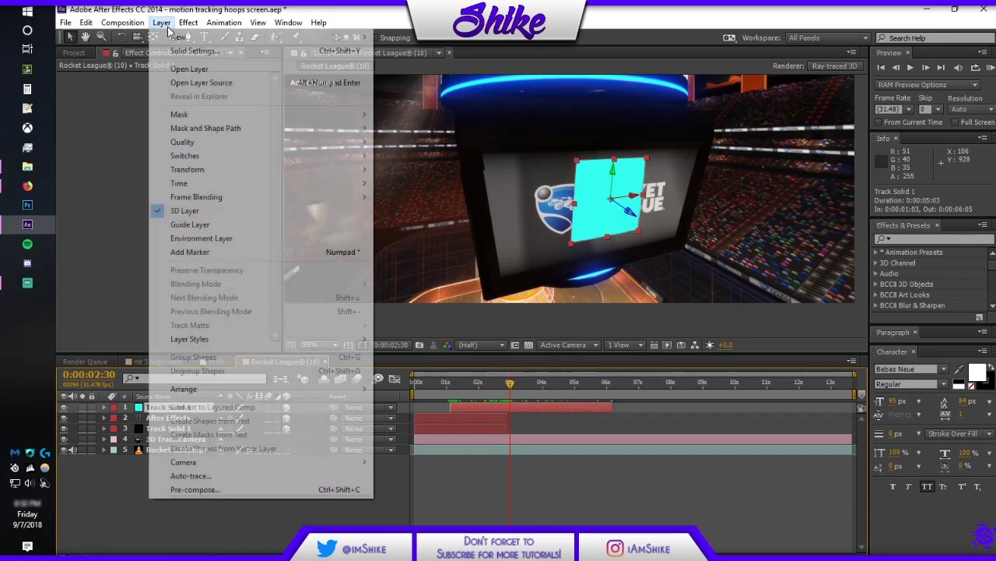
left_click(194, 51)
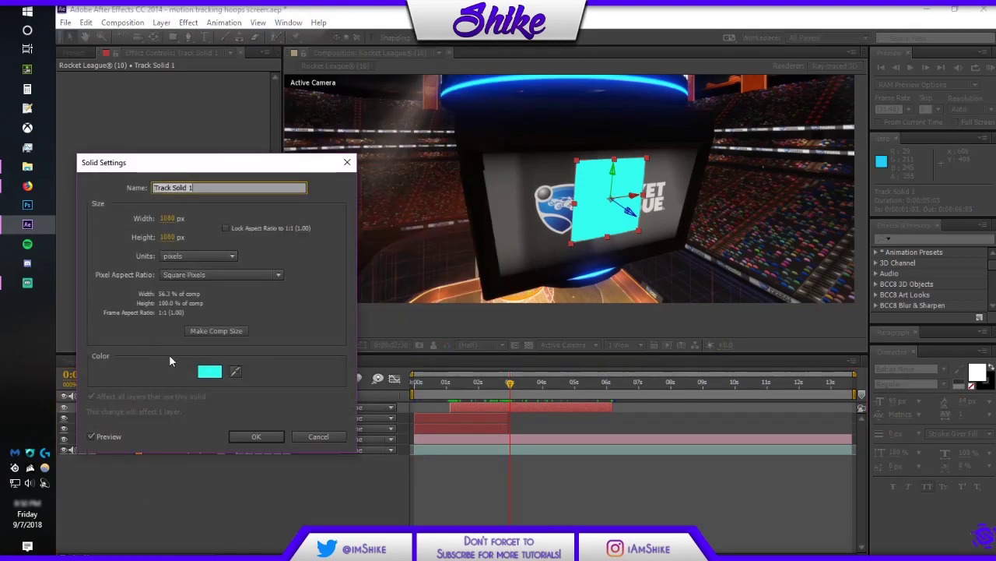
left_click(209, 373)
left_click(290, 35)
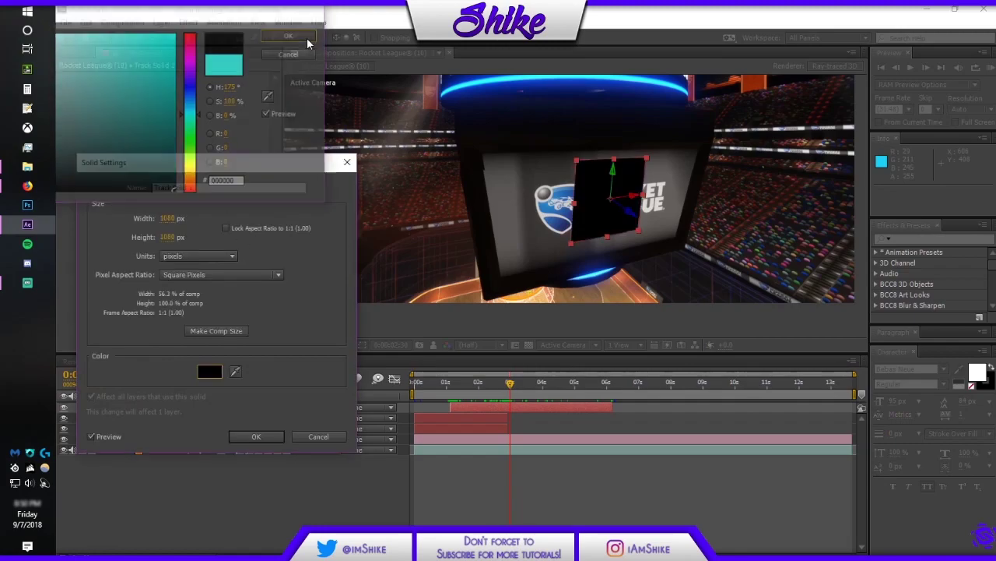
left_click(252, 436)
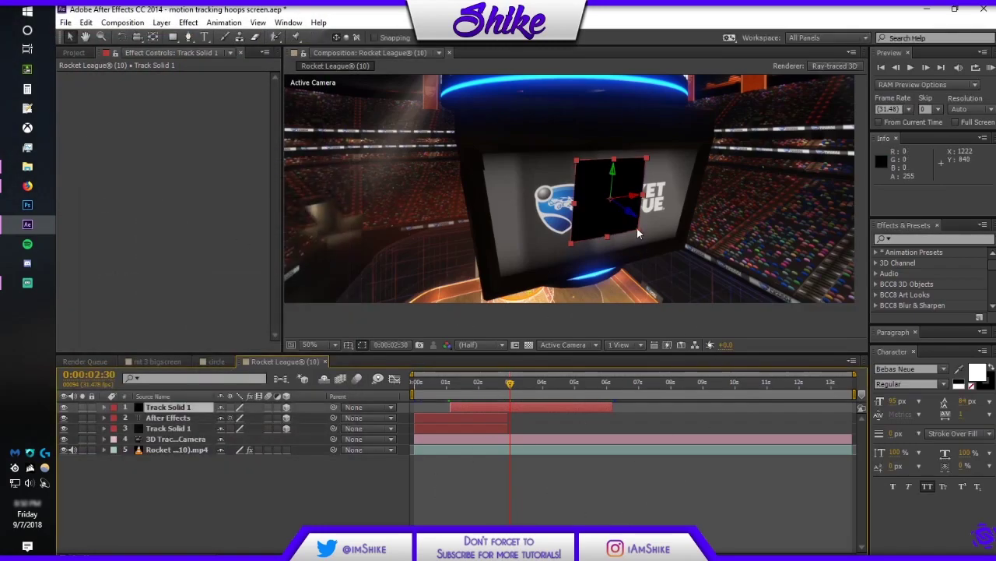
Scale the upper Track Solid 1 to about 423% by 246% so it covers the whole display, and hide the layer
left_click_drag(638, 231, 710, 255)
key("space")
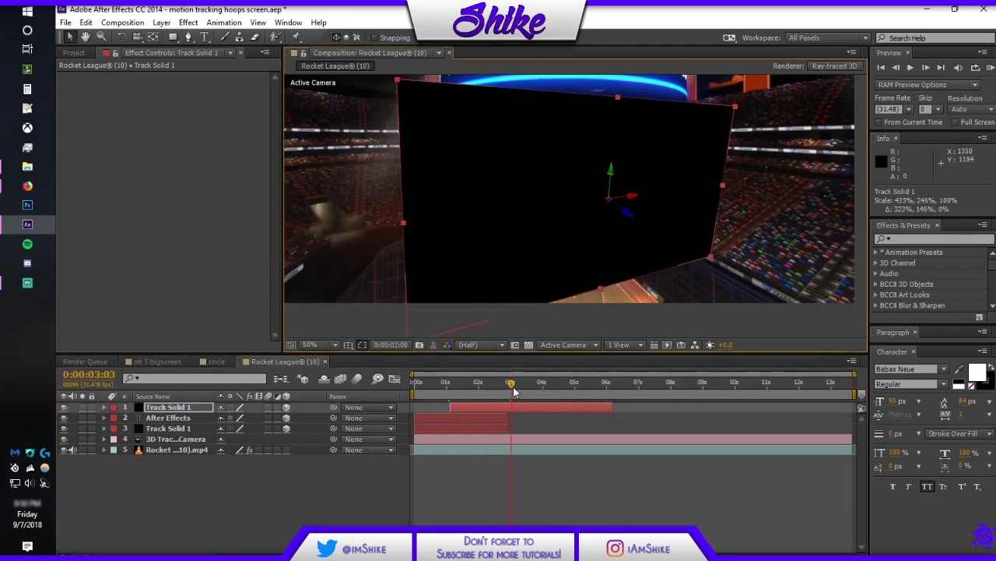
left_click(65, 407)
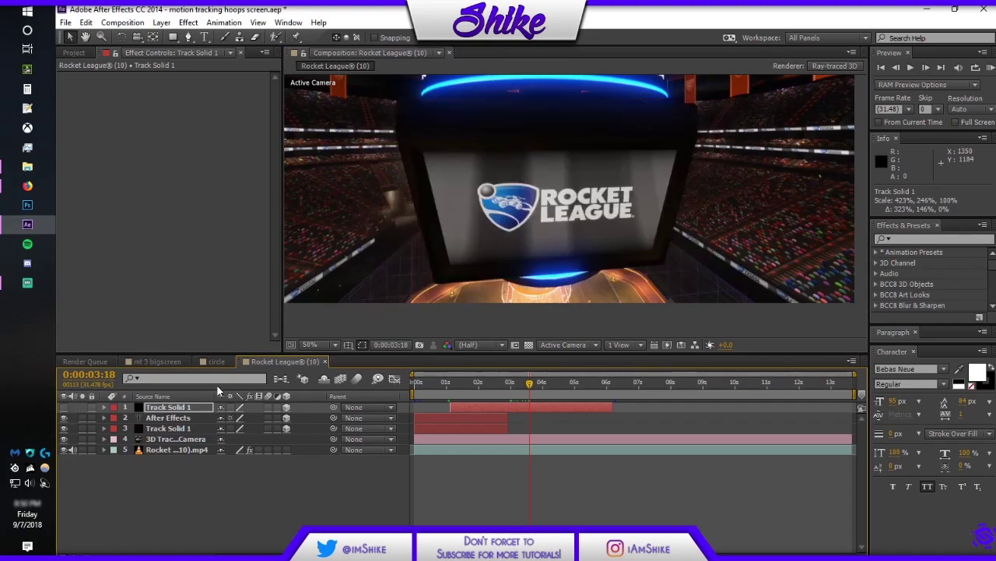
Draw a closed four-point Pen mask on the hidden Track Solid 1 around the front display's frame at 0:00:03:21
left_click_drag(521, 387, 535, 387)
key("g")
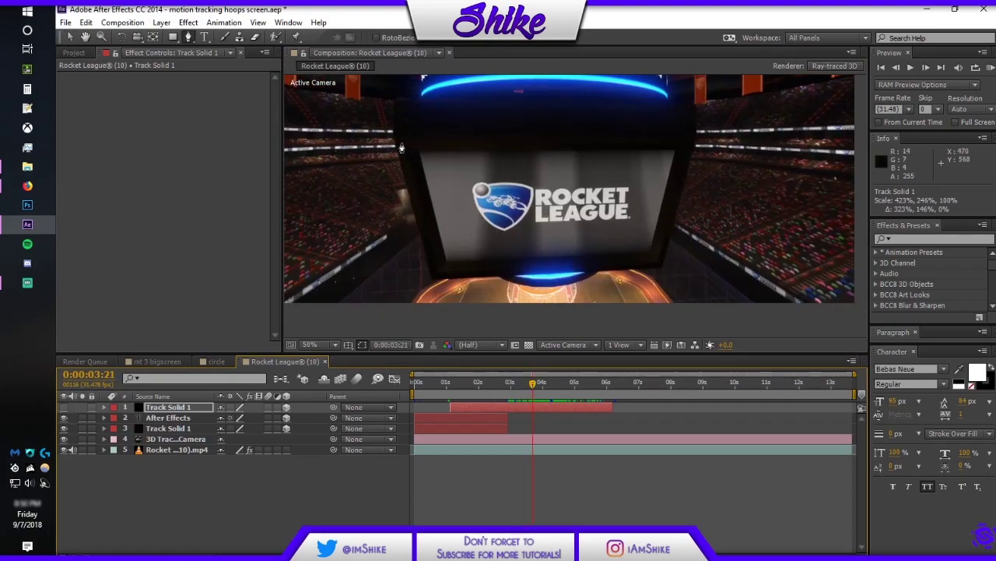
left_click(404, 144)
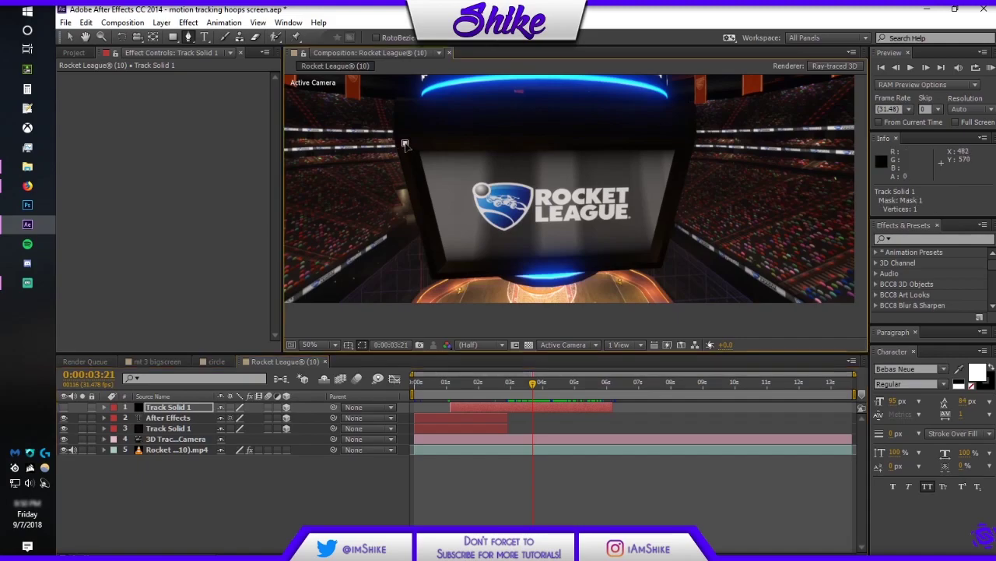
left_click(682, 143)
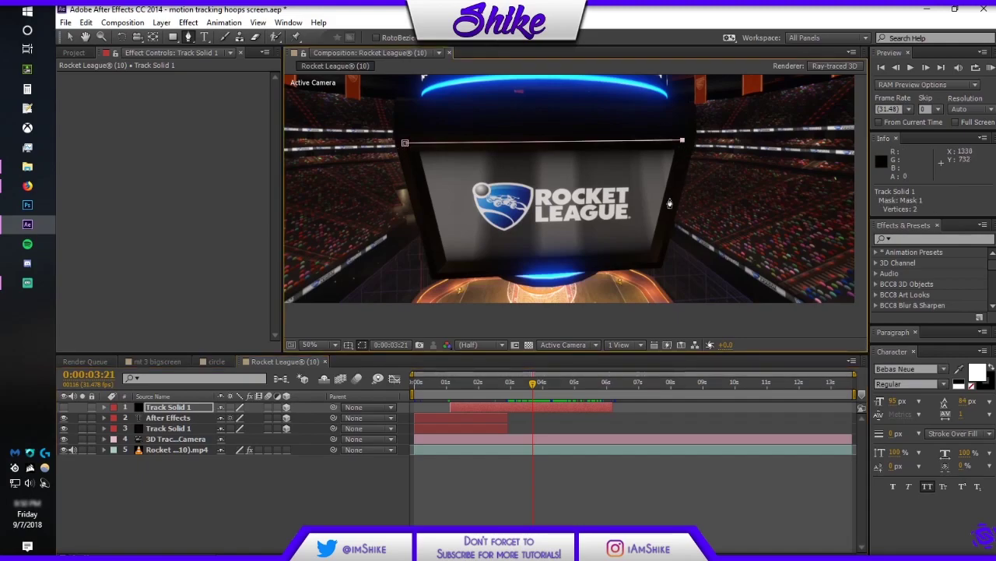
left_click(658, 262)
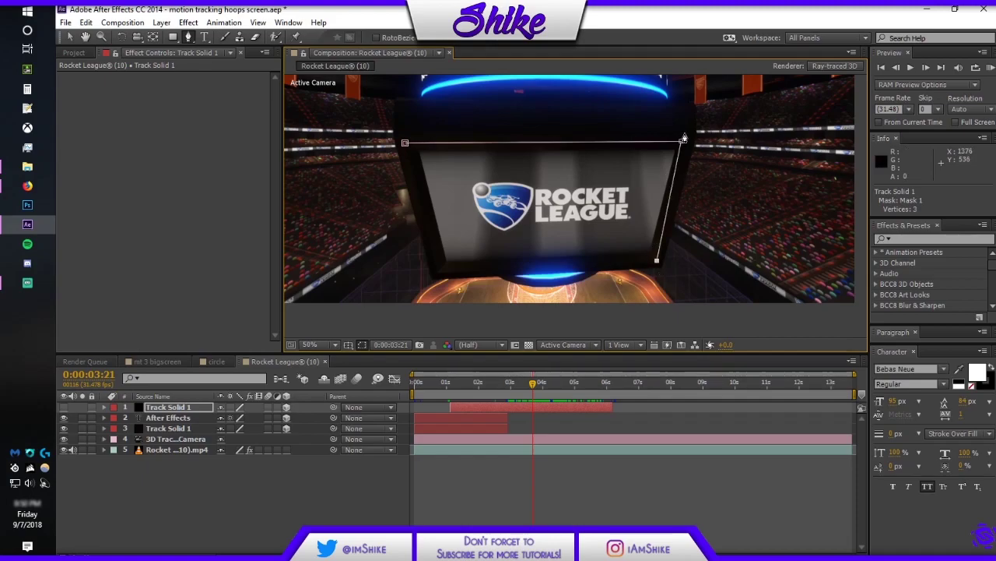
left_click_drag(682, 143, 687, 143)
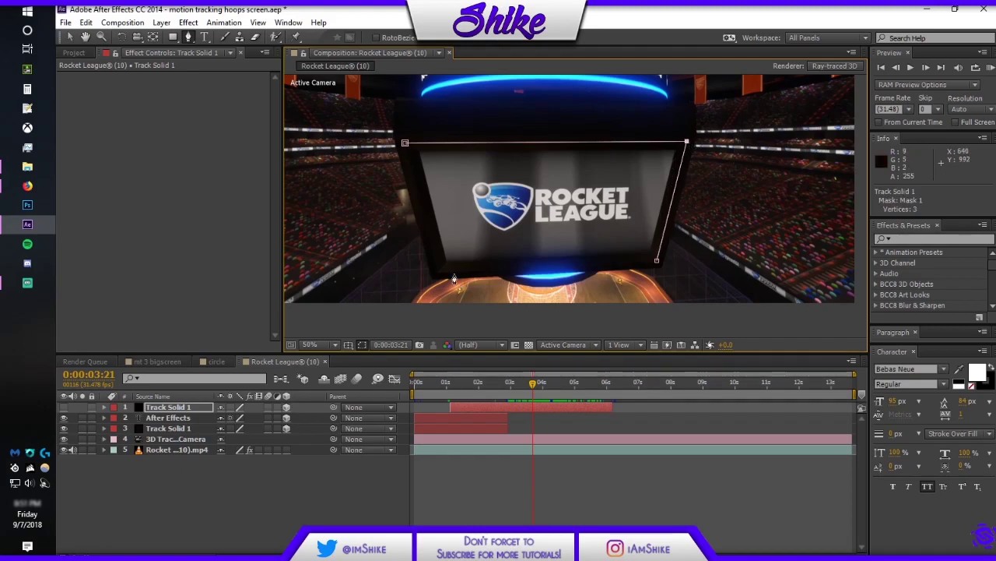
key("ctrl+z")
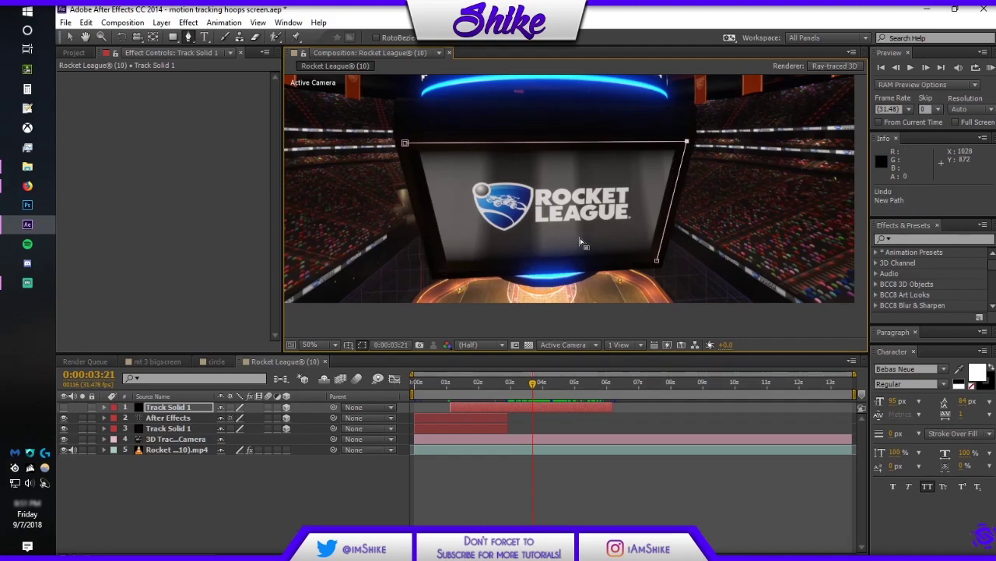
left_click(657, 263)
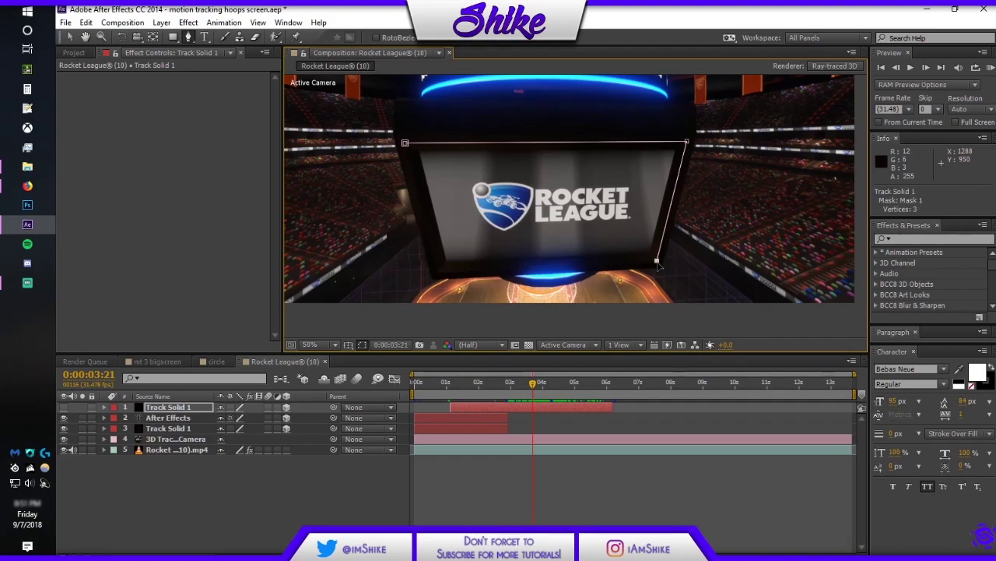
left_click(439, 272)
left_click(404, 143)
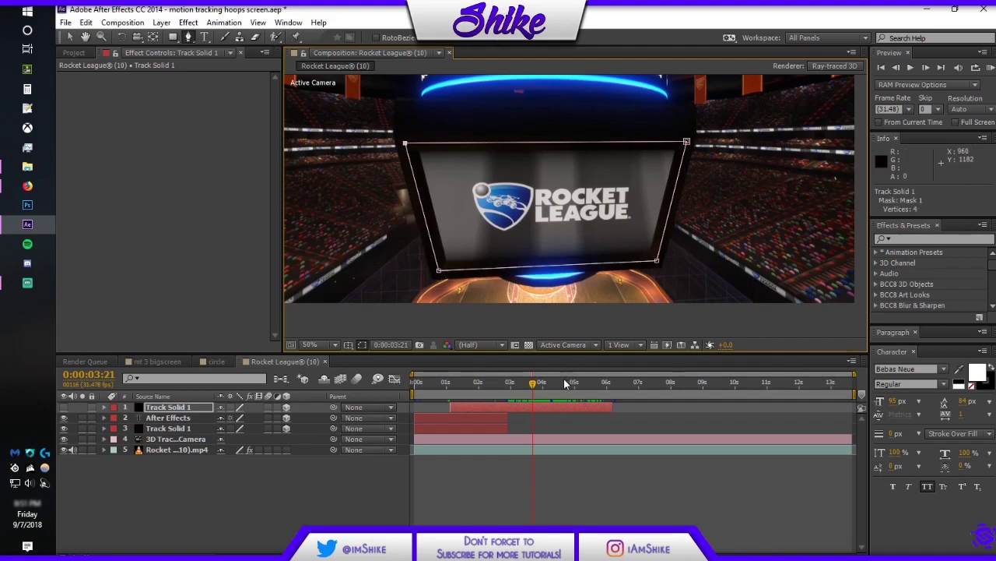
left_click_drag(511, 382, 488, 408)
left_click(458, 409)
left_click(587, 256)
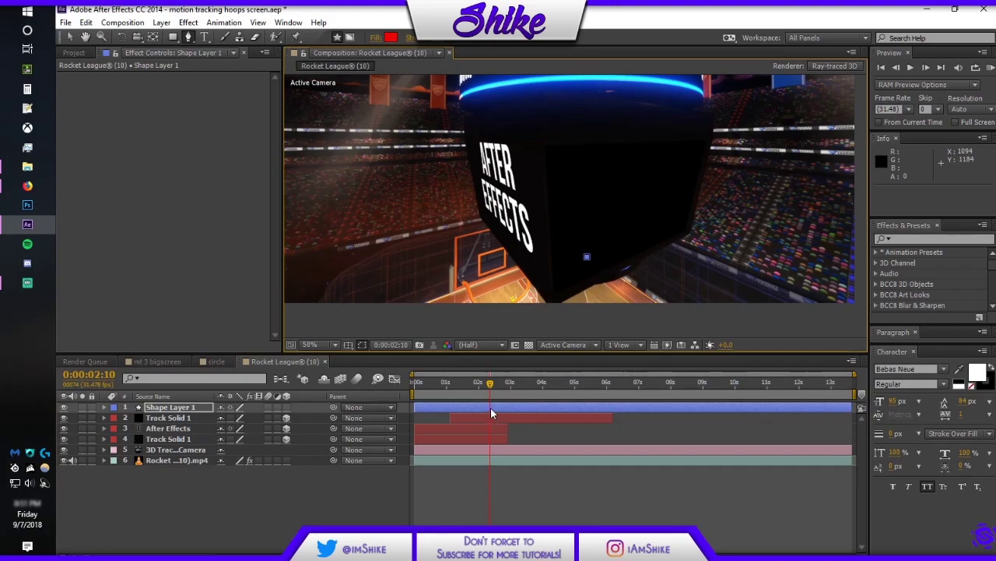
key("ctrl+z")
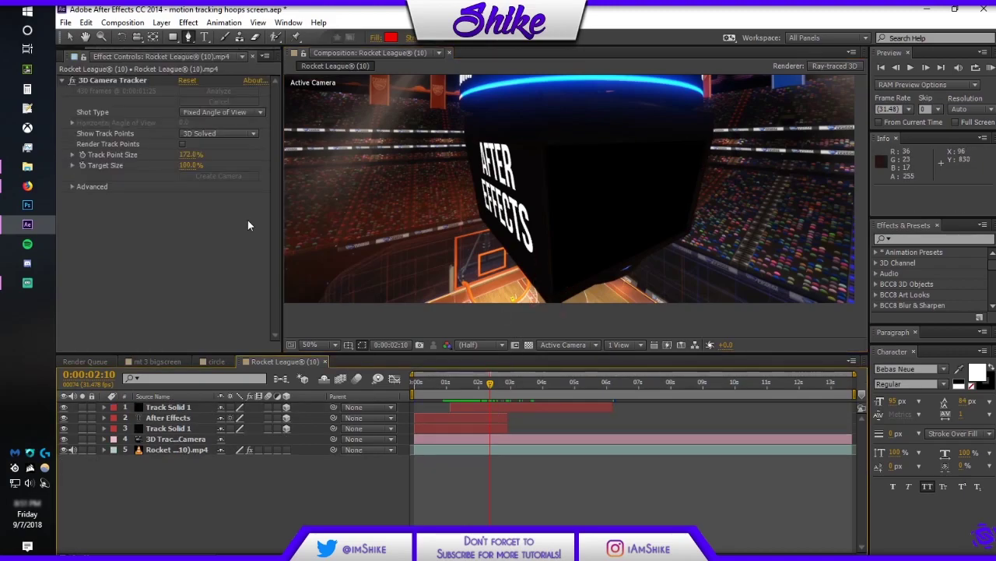
left_click(515, 407)
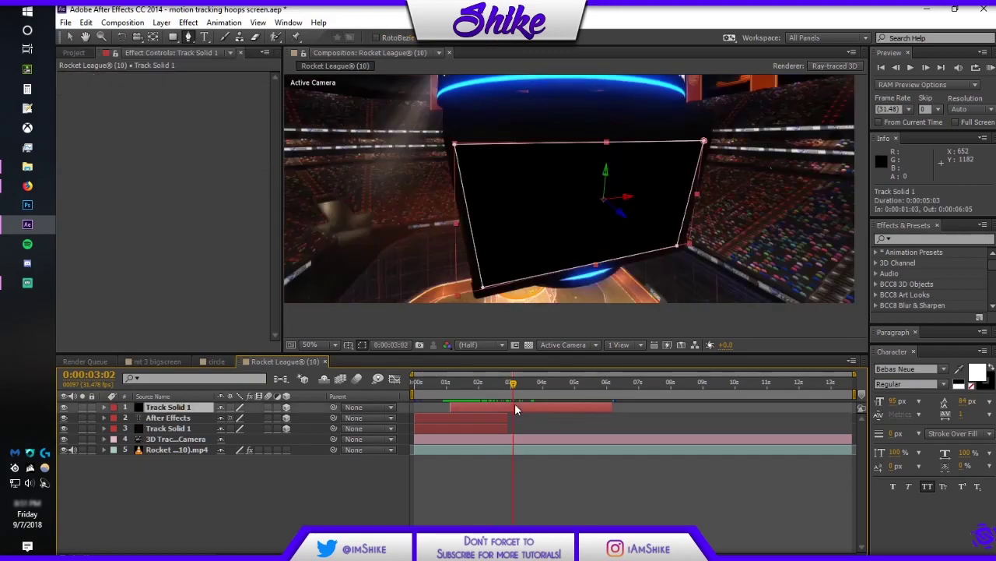
key("ctrl+shift+y")
left_click(236, 371)
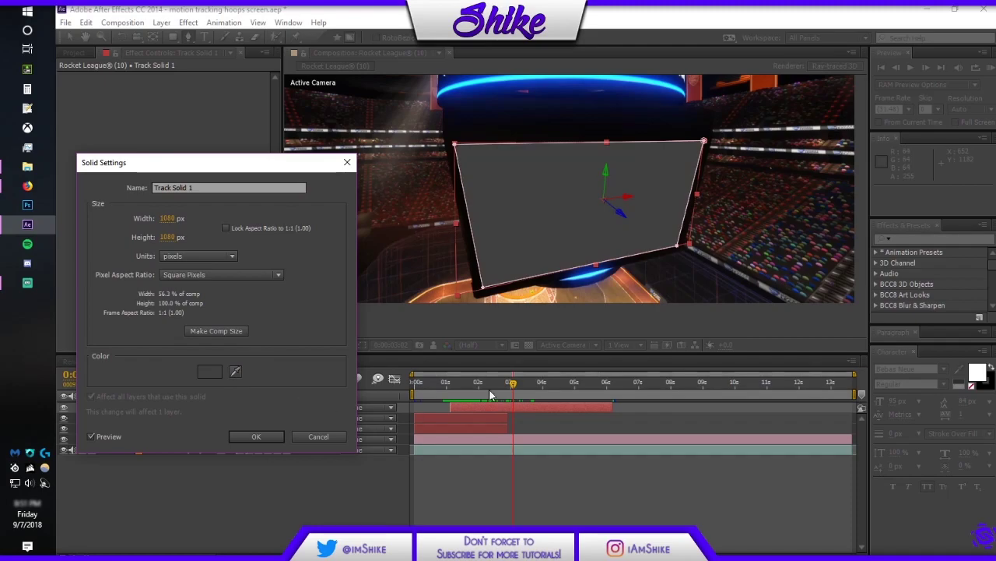
key("Escape")
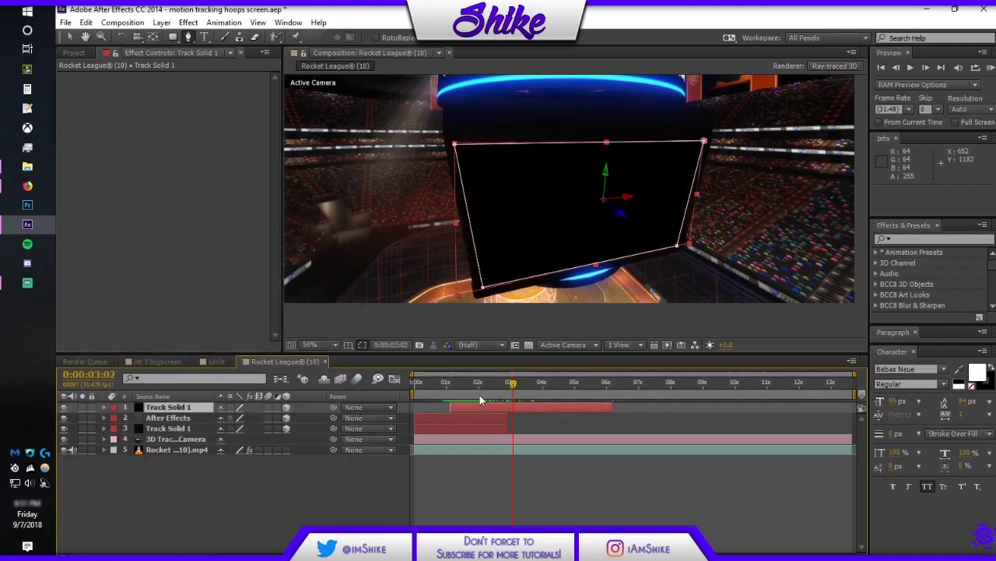
Recolour the masked Track Solid 1 with the near-black (R 9, G 6, B 7) sampled from the display frame at 0:00:02:13
left_click_drag(483, 385, 493, 385)
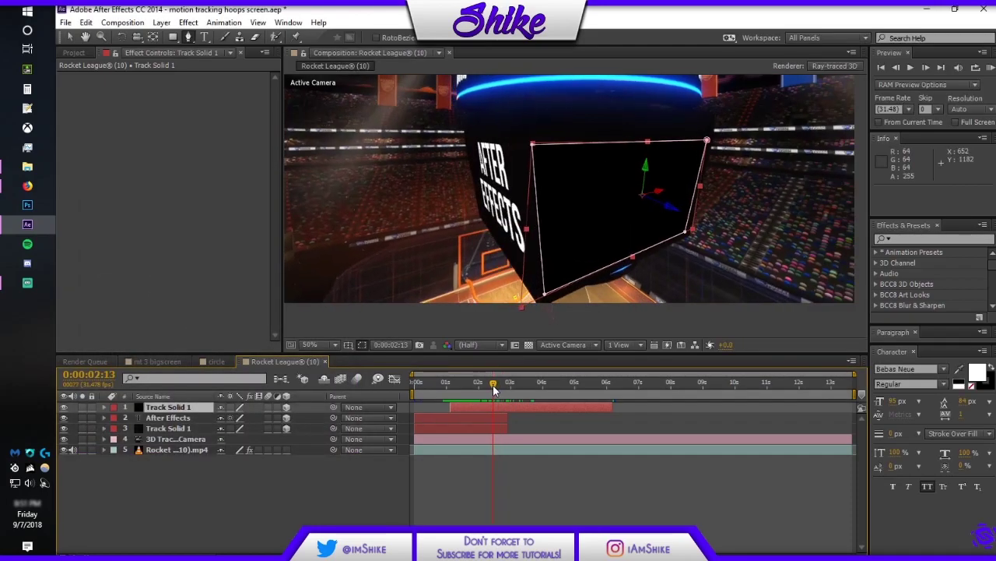
key("ctrl+shift+y")
left_click(236, 372)
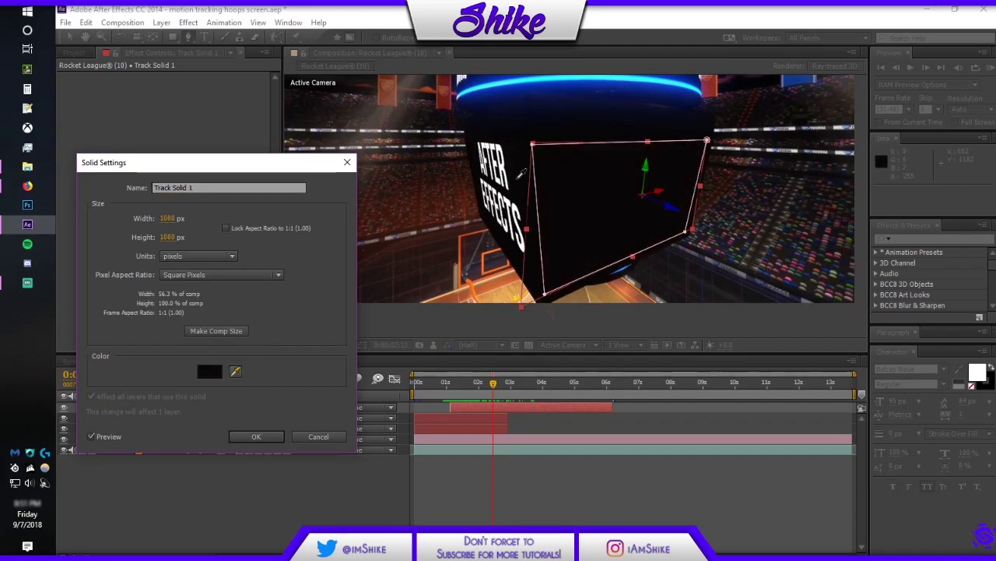
left_click(274, 436)
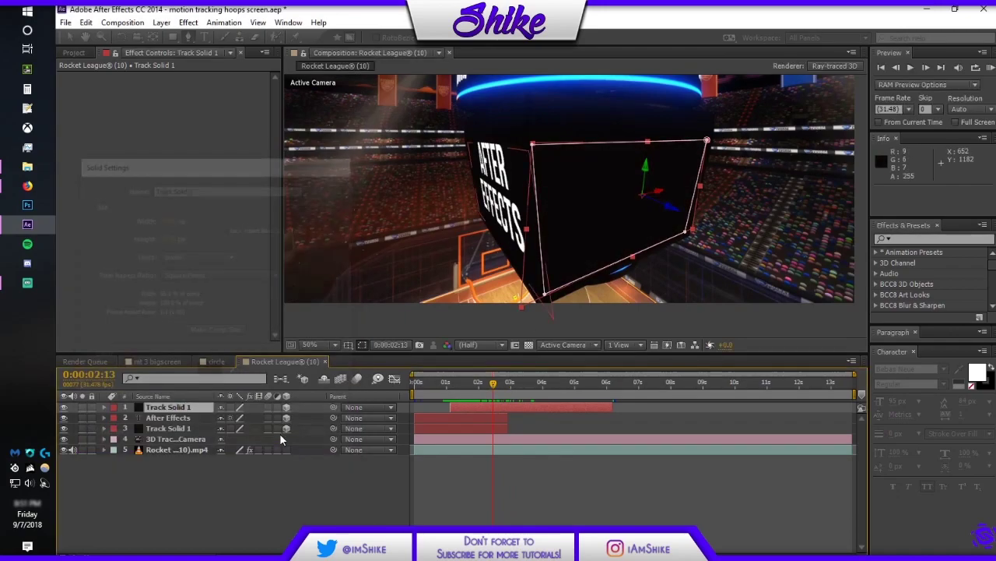
left_click(646, 480)
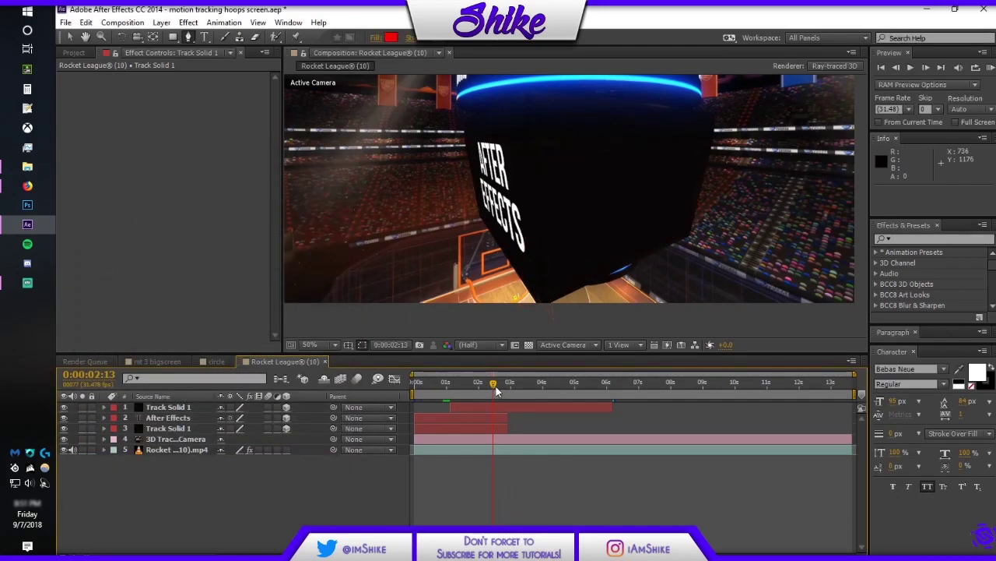
left_click_drag(495, 382, 524, 387)
left_click(629, 214)
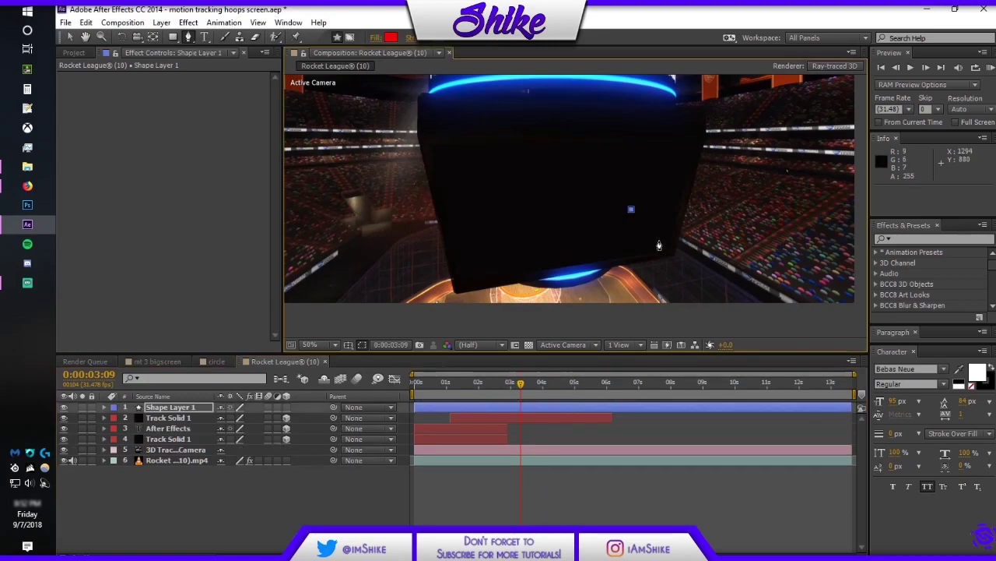
left_click(594, 410)
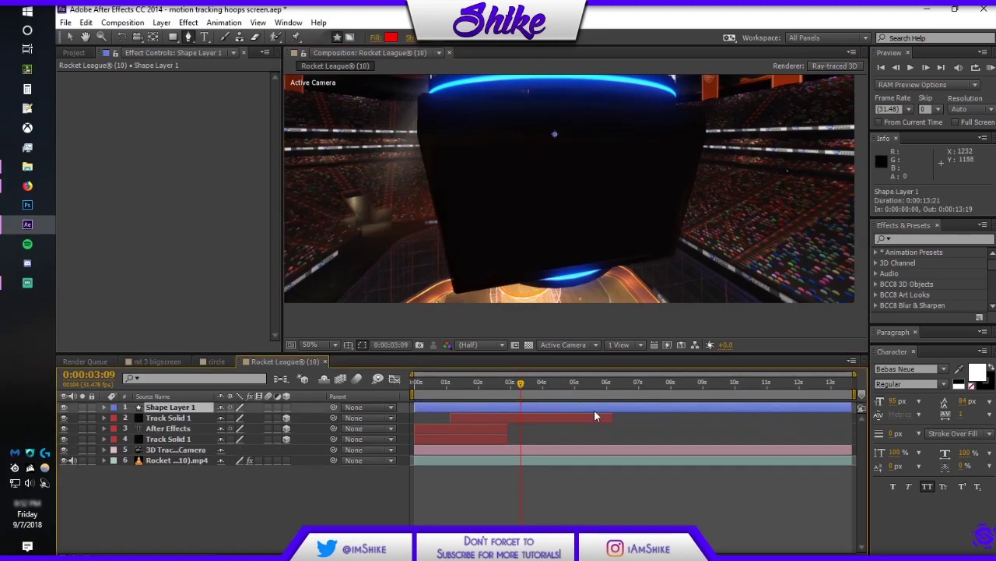
key("o")
key("Delete")
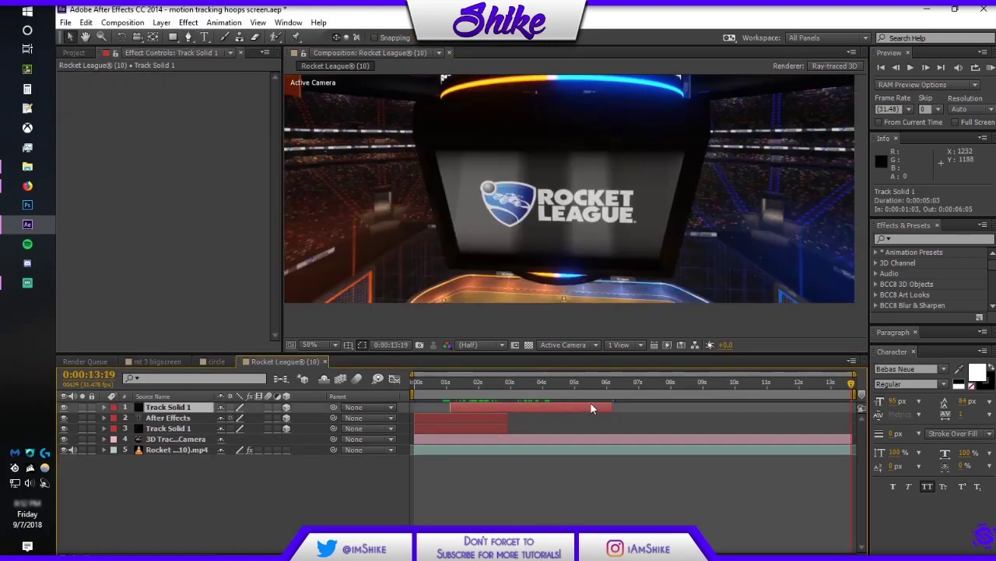
Move the lower-right corner of Track Solid 1's mask slightly outward at 0:00:04:09 and check the fit at other frames
mouse_move(556, 383)
left_mouse_down()
mouse_move(581, 383)
mouse_move(553, 385)
left_mouse_up()
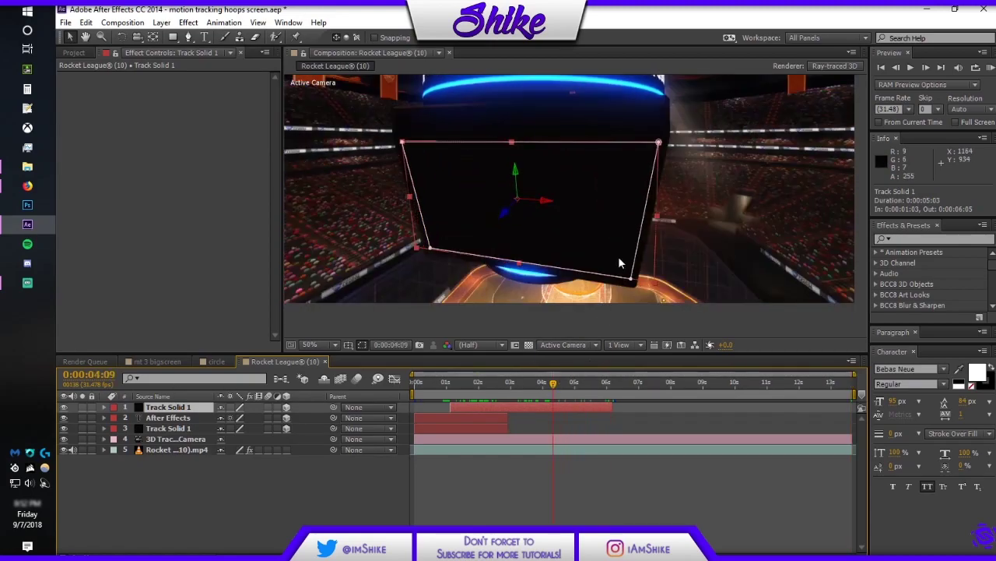
left_click_drag(631, 279, 634, 286)
left_click_drag(550, 385, 508, 383)
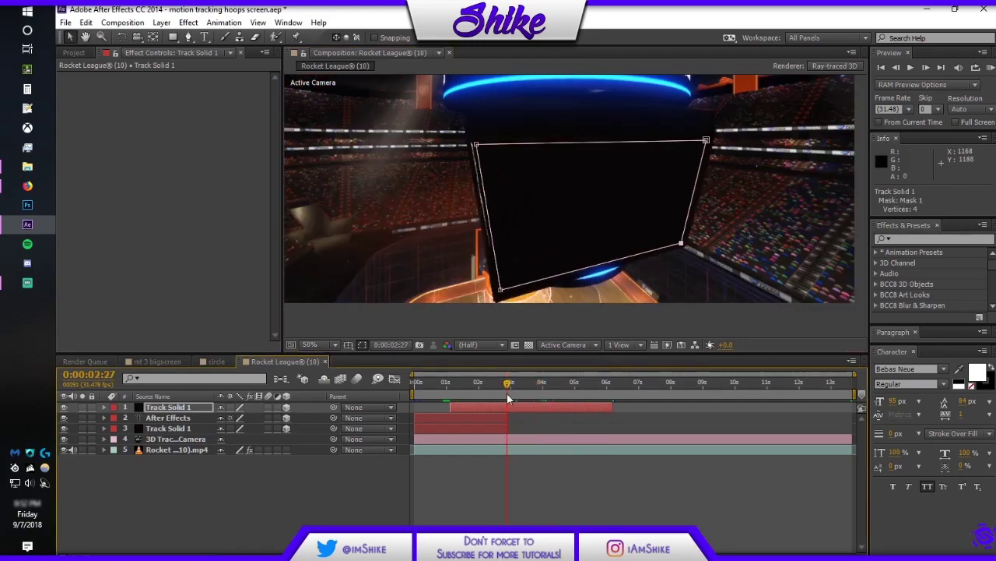
left_click_drag(571, 385, 511, 449)
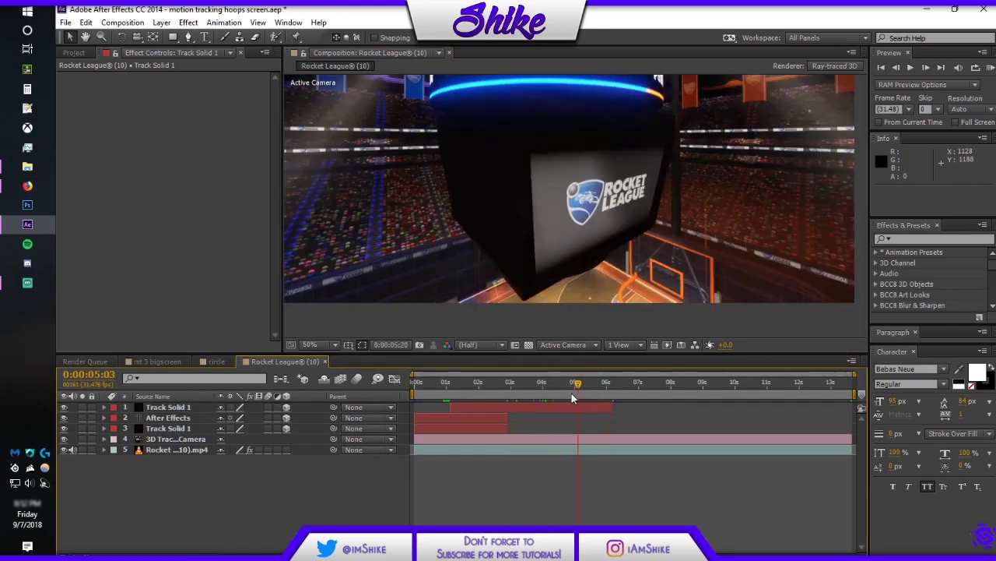
Render the footage's 3D Camera Tracker points at 0:00:04:05 and hide the upper Track Solid 1
left_click(511, 450)
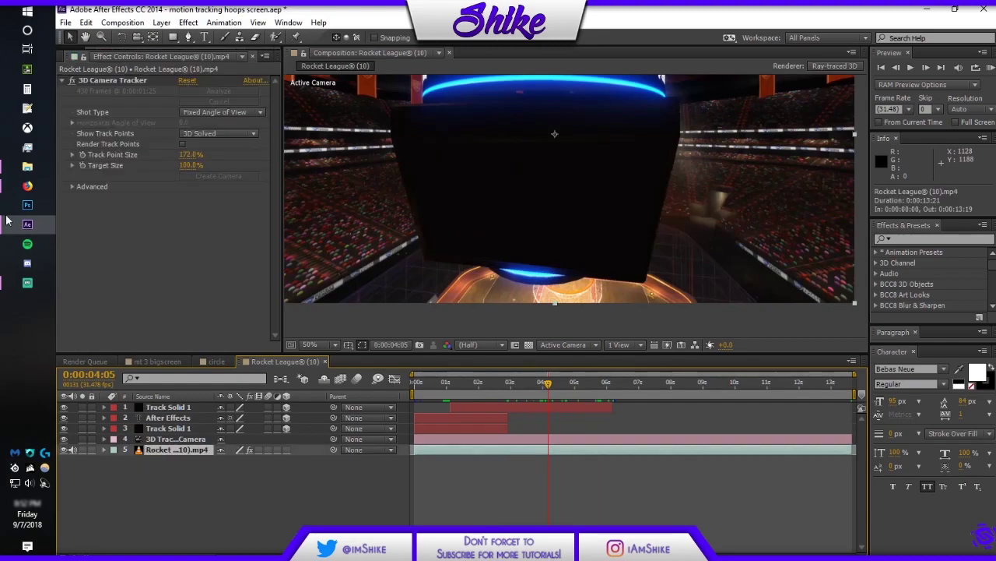
left_click(183, 144)
left_click(64, 406)
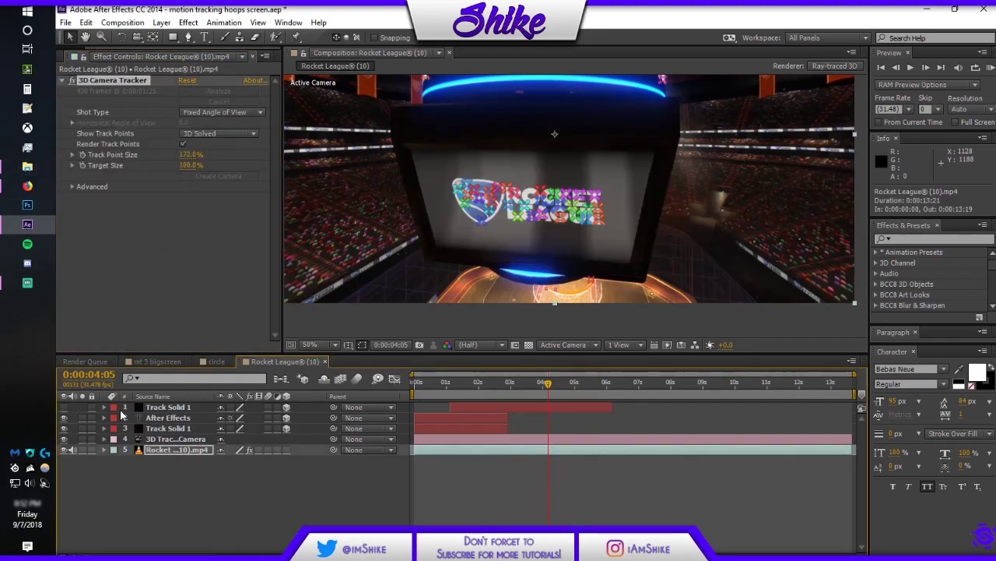
Rename the lower Track Solid 1 layer, the one ending near three seconds, as screen 1
right_click(172, 430)
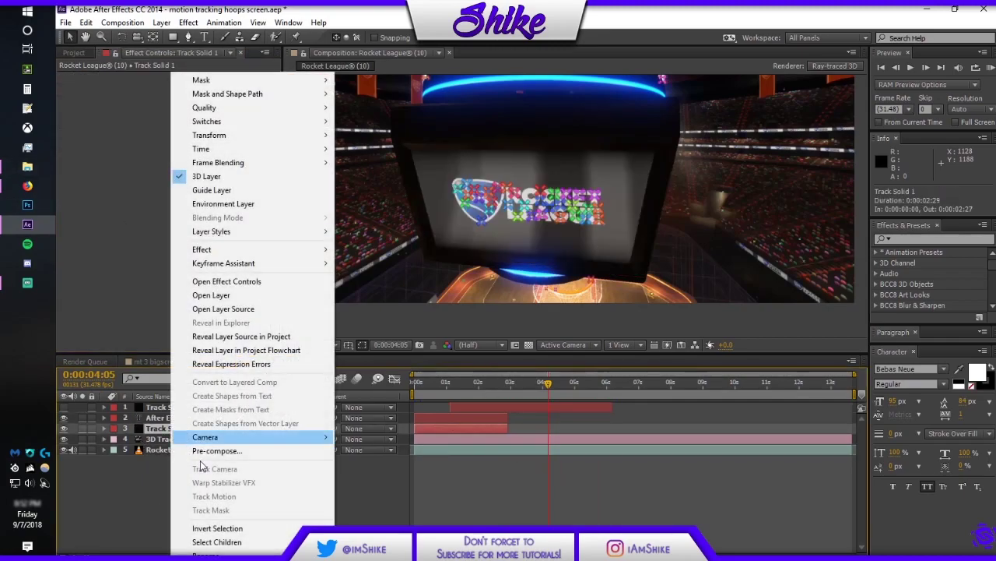
left_click(265, 553)
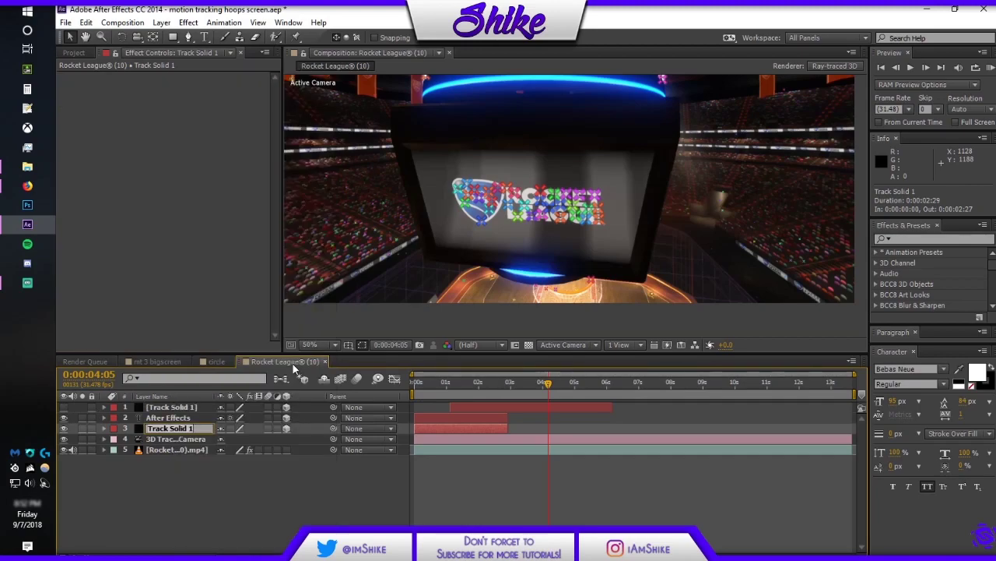
type("screen 1")
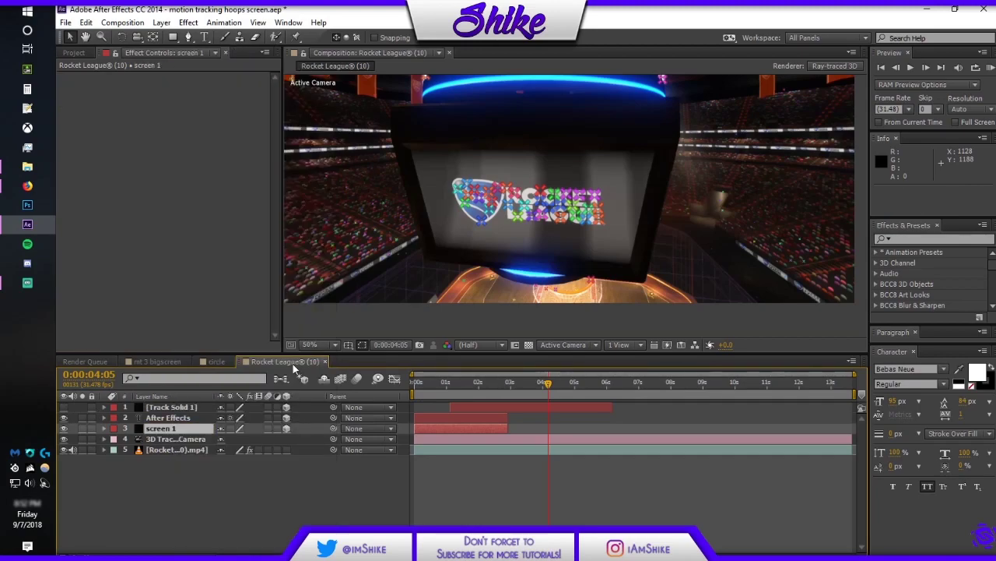
Rename the remaining Track Solid 1 layer, the one ending near six seconds, as screen 2
left_click(207, 414)
left_click(204, 409)
right_click(204, 410)
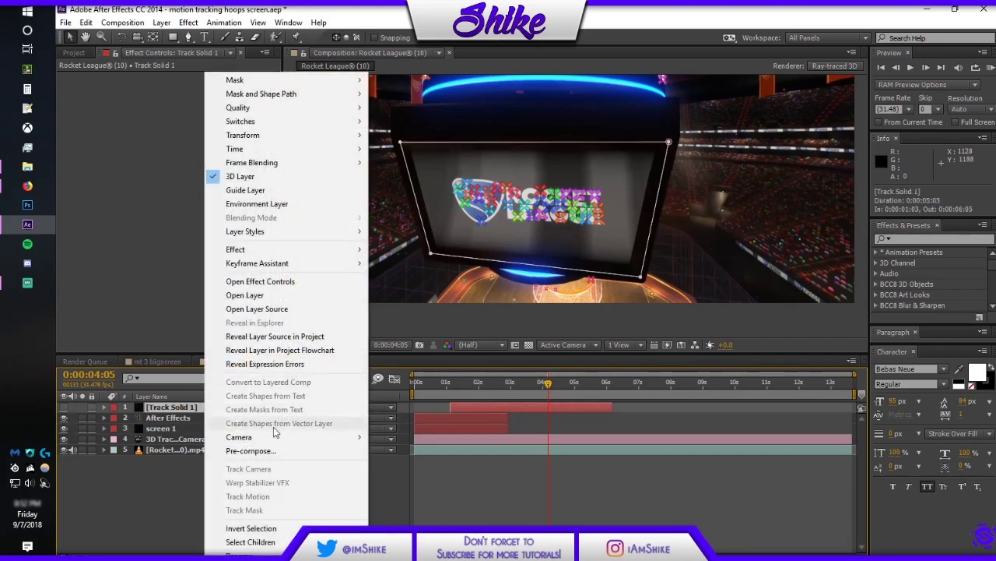
left_click(247, 553)
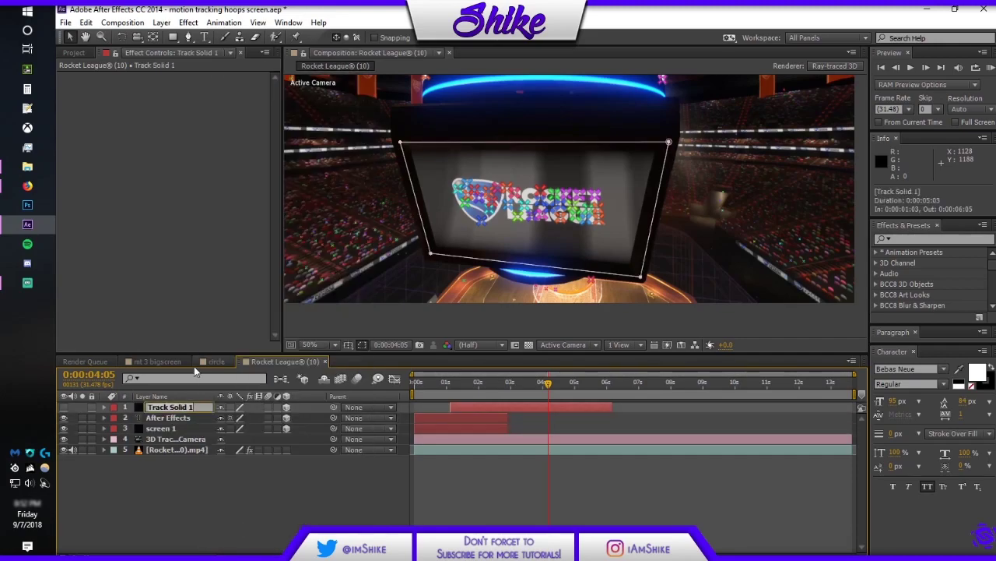
type("screen 2")
key("Return")
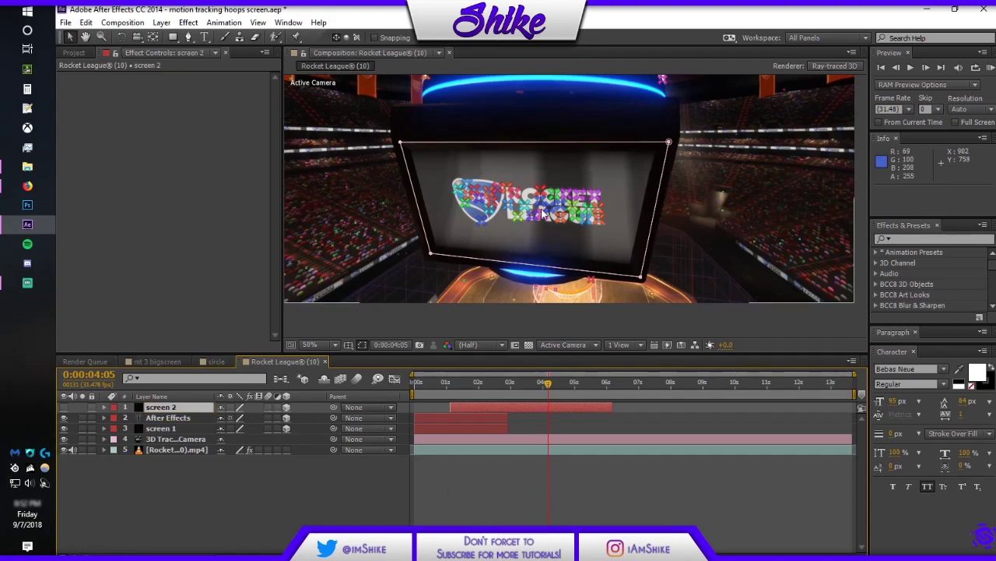
Stop rendering the footage's 3D Camera Tracker points
left_click(571, 441)
left_click(570, 451)
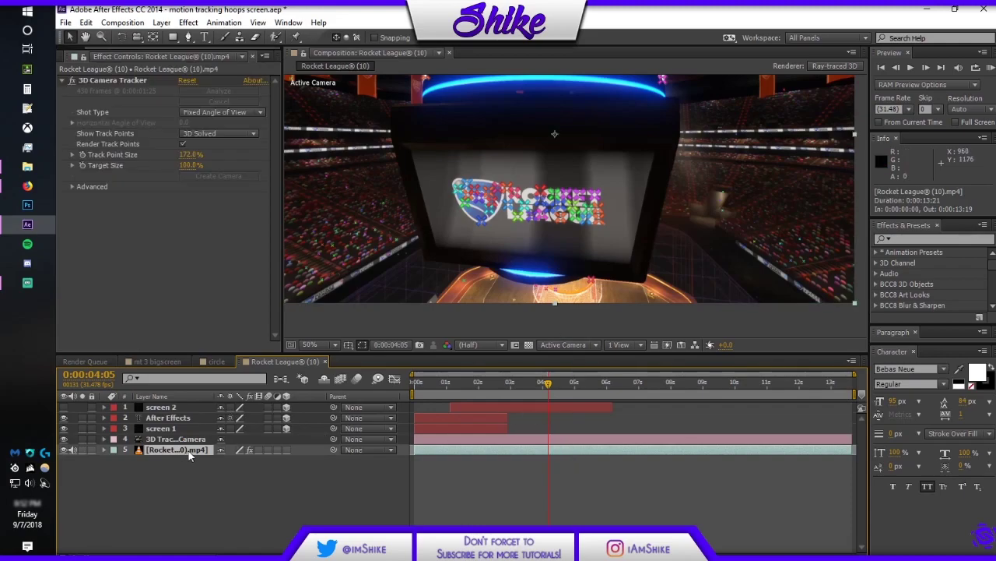
left_click(183, 144)
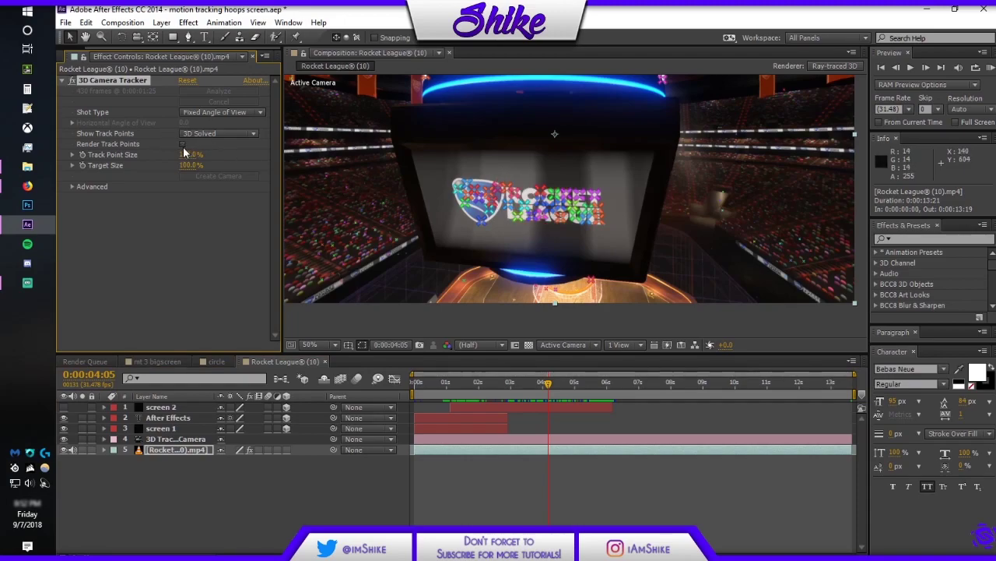
left_click(466, 427)
left_click(485, 450)
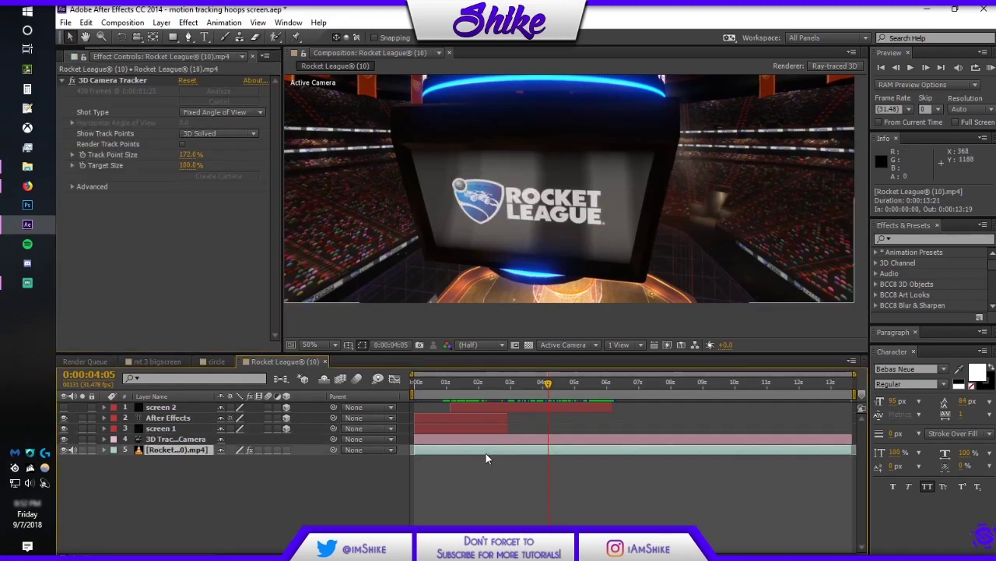
Create a tracked text layer from the track points near the centre of the Rocket League logo at 0:00:04:05
left_click(183, 144)
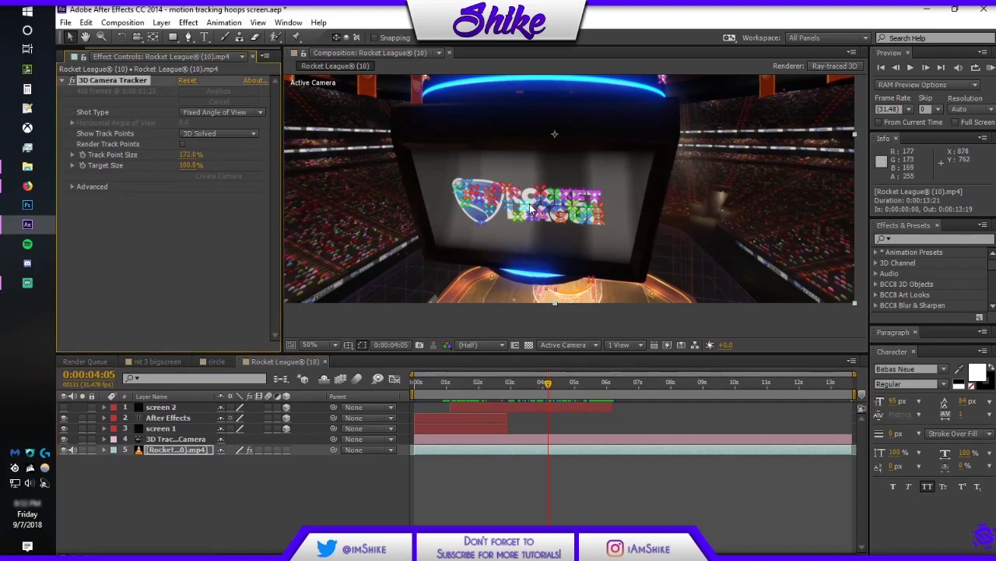
mouse_move(528, 199)
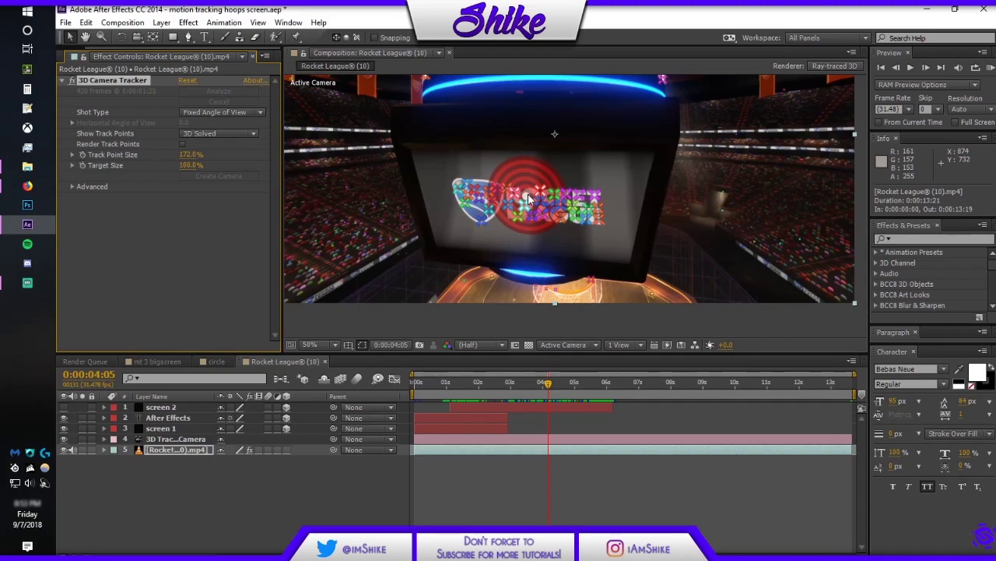
left_click(528, 199)
right_click(528, 198)
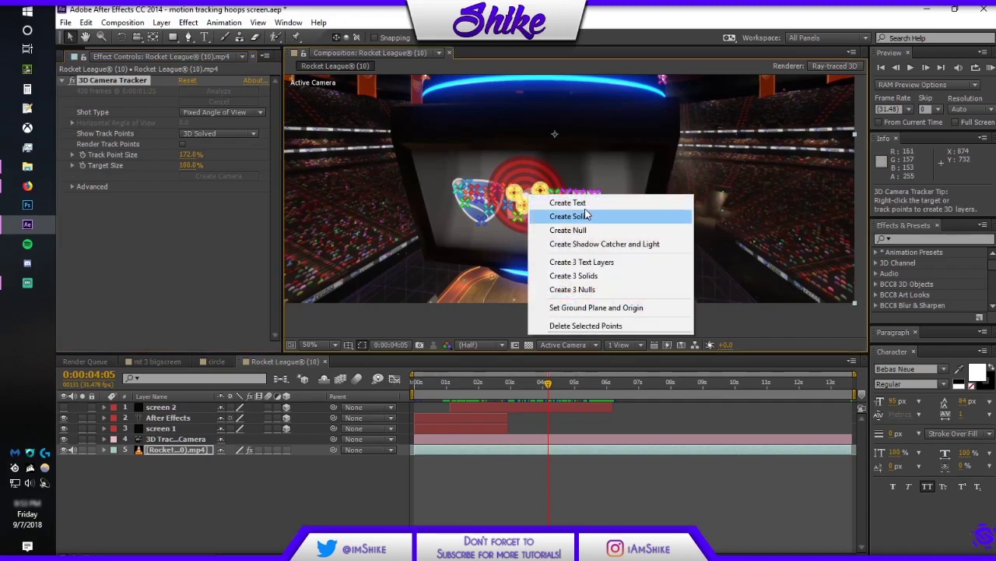
left_click(572, 202)
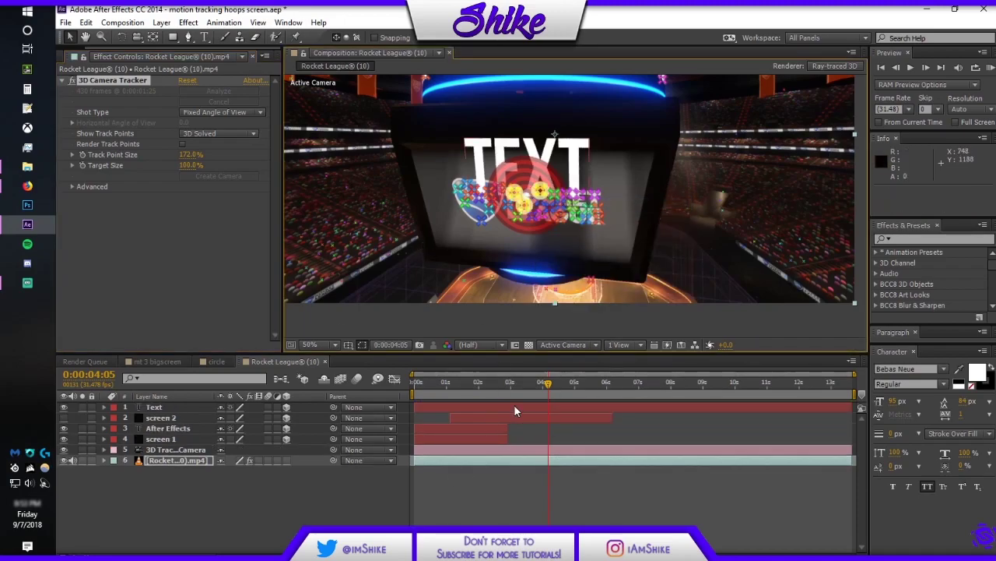
Trim the new Text layer to match screen 2, from 0:00:01:03 to 0:00:06:05
left_click(514, 405)
left_click(449, 382)
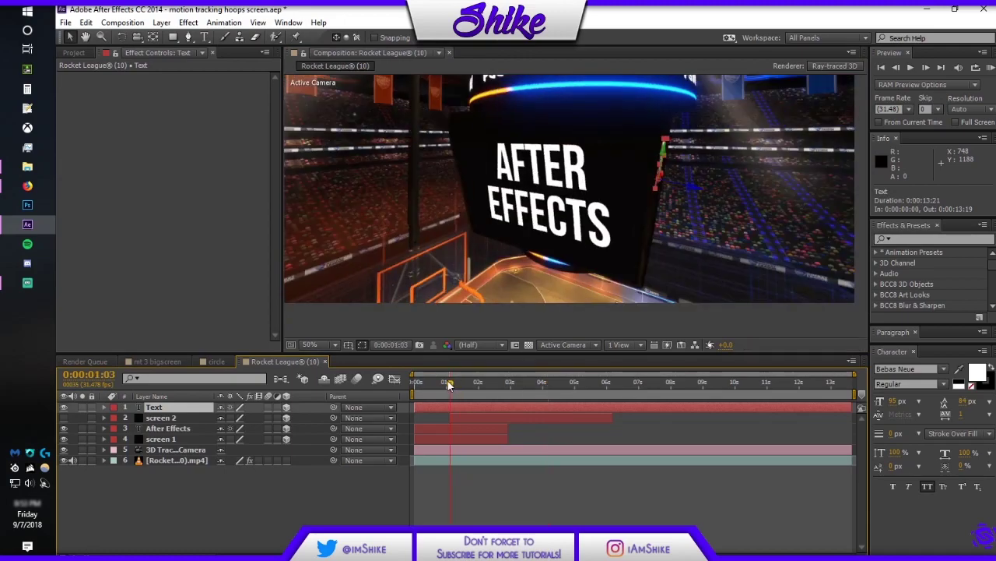
key("alt+bracketleft")
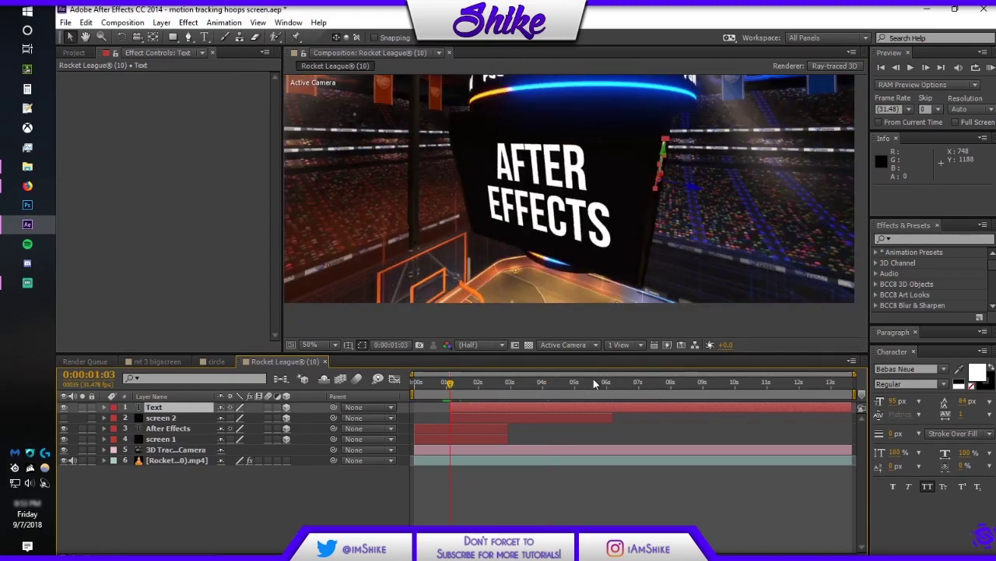
left_click(609, 383)
key("alt+bracketright")
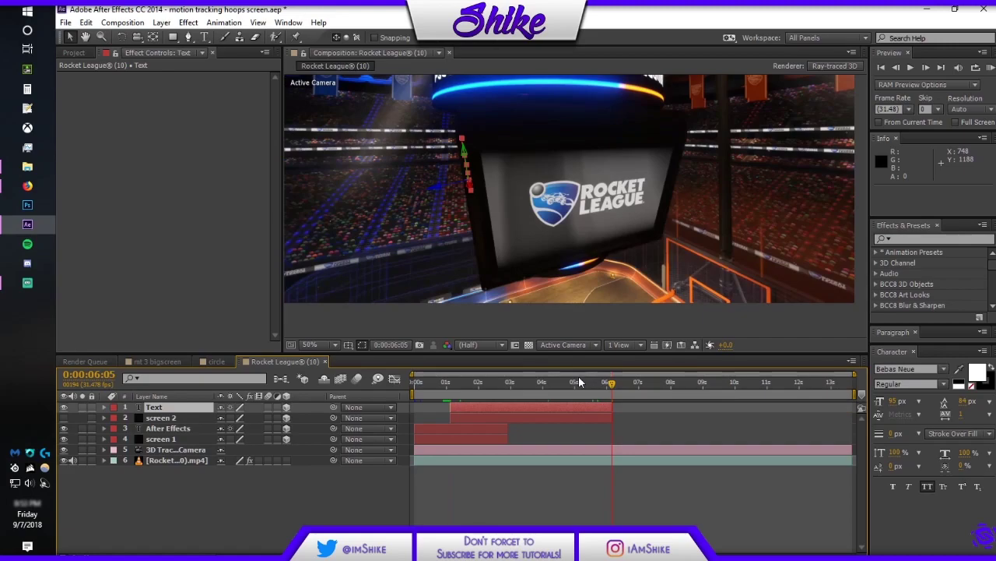
Replace the placeholder wording on the tracked text with "10 MIN TUTORIAL" on two lines at 0:00:02:19
left_click(499, 382)
double_click(631, 168)
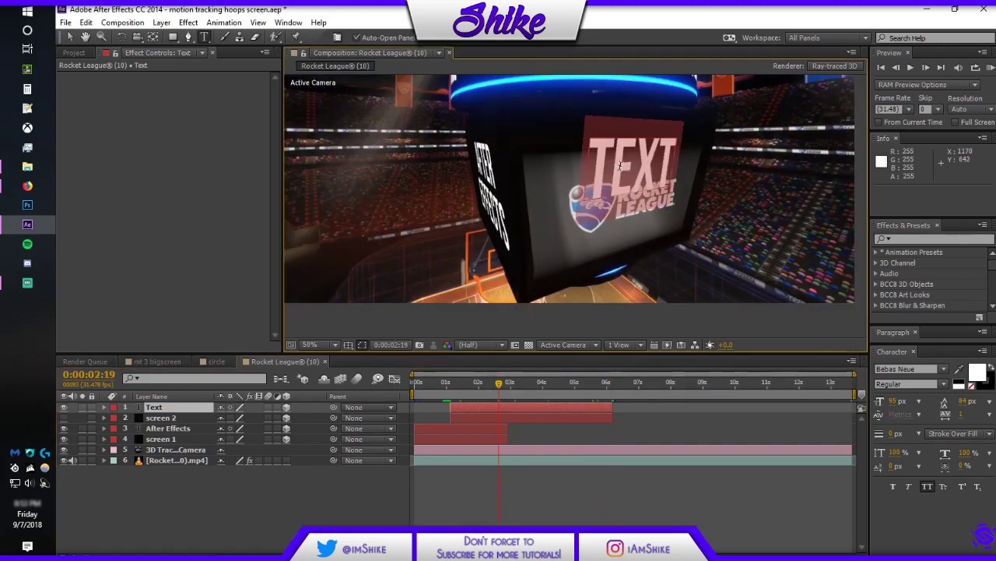
type("TUTORIA")
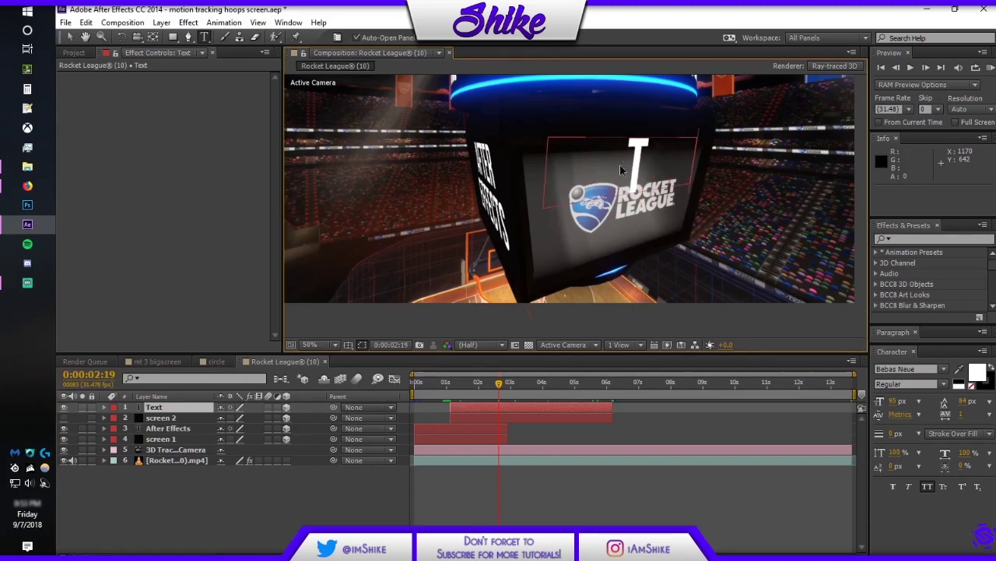
type("L")
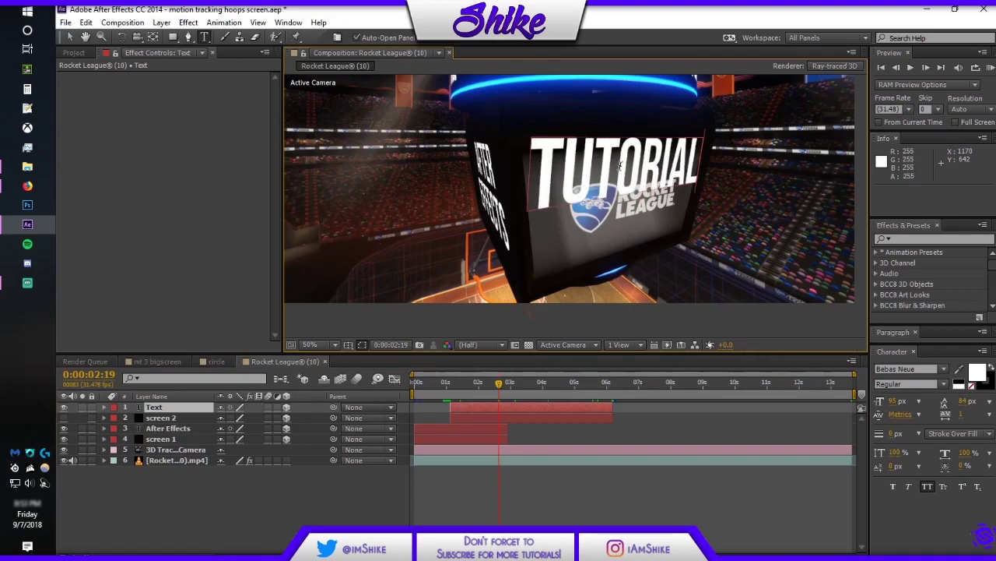
double_click(621, 165)
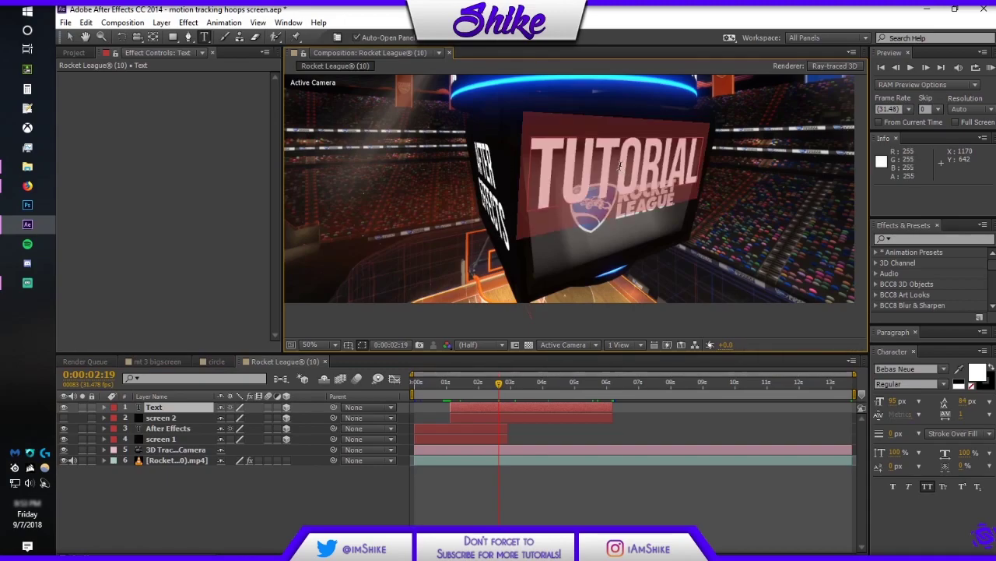
type("10 MIN")
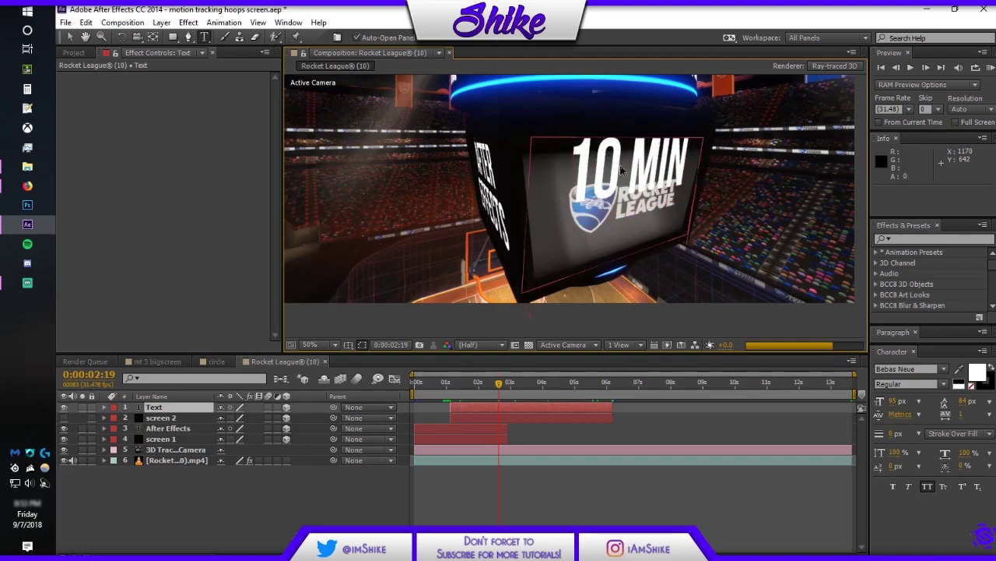
left_click(603, 479)
key("v")
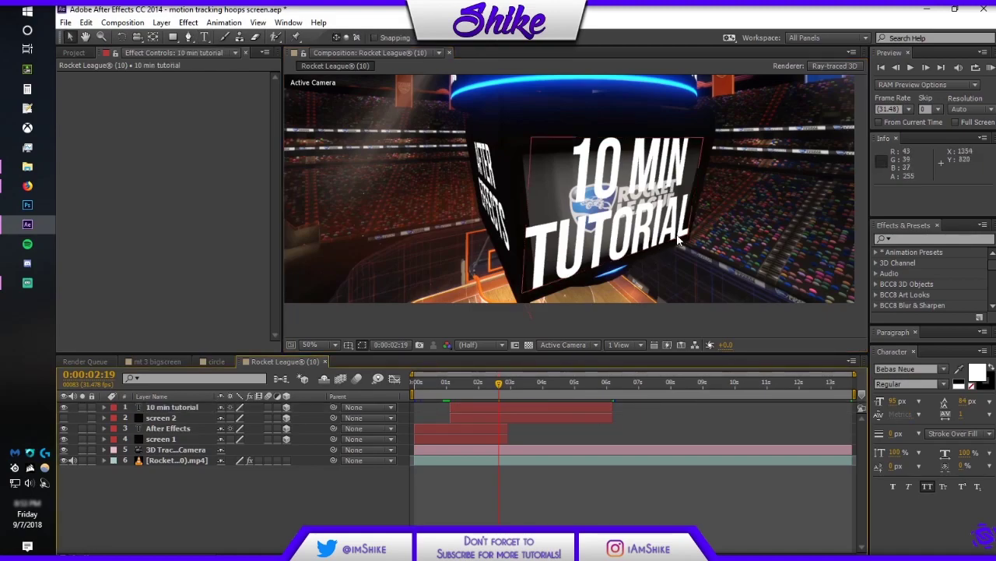
Scale the 10 min tutorial text down to about 852% to fit the display and make screen 2 visible
left_click(676, 228)
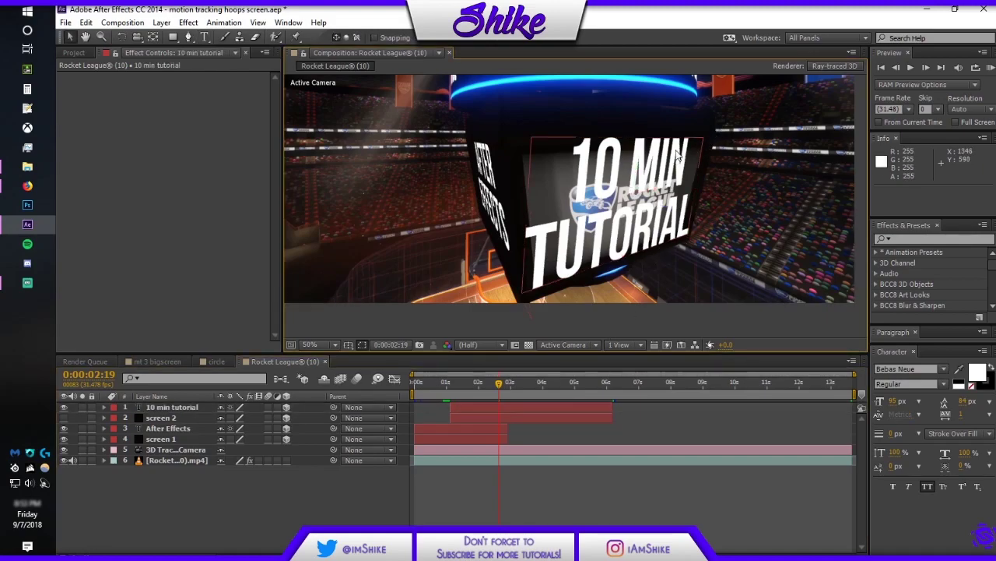
left_click(701, 140)
left_click_drag(703, 139, 689, 152)
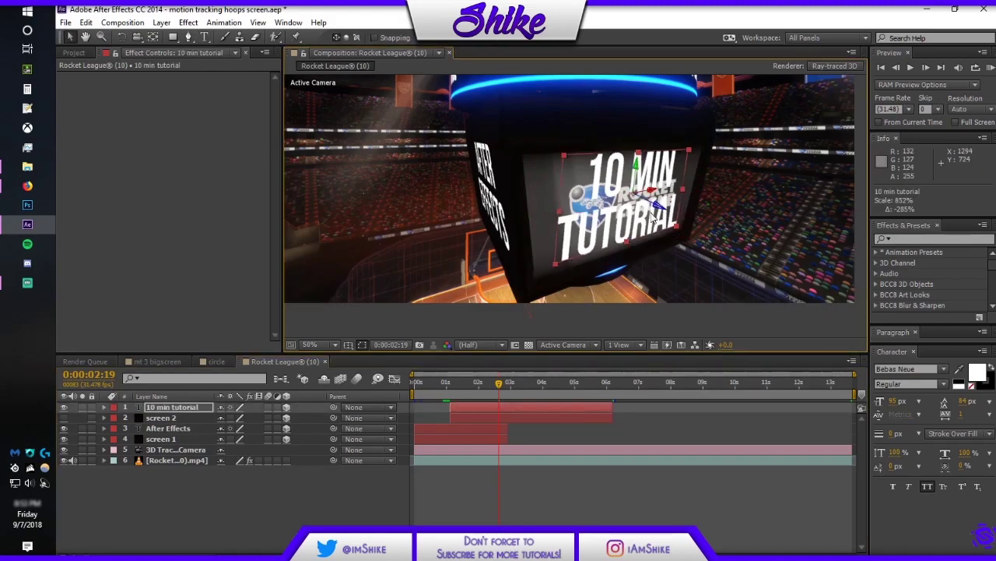
left_click(64, 418)
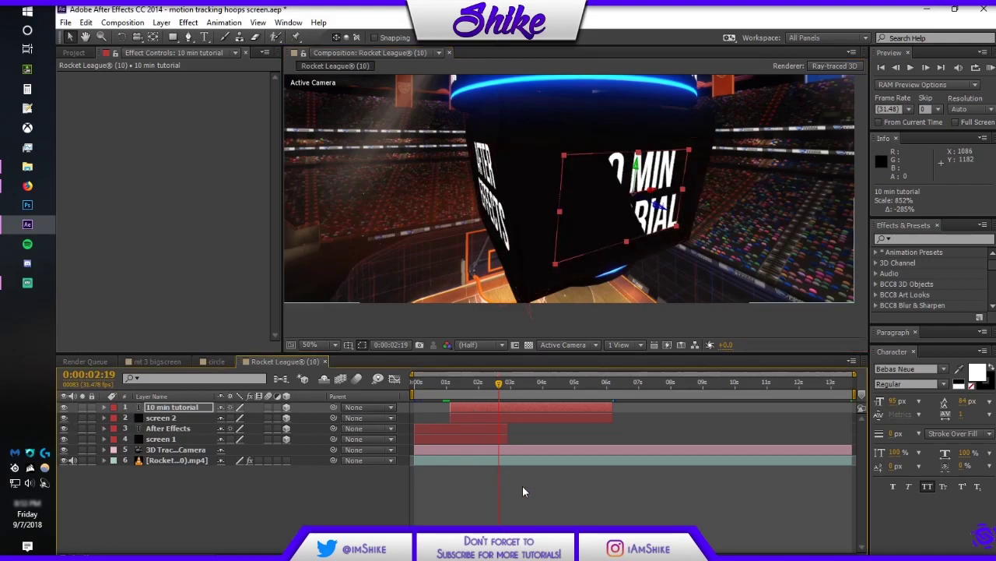
Try to pull the 10 min tutorial text forward out of screen 2 at 0:00:02:19, and undo the move
left_click(528, 408)
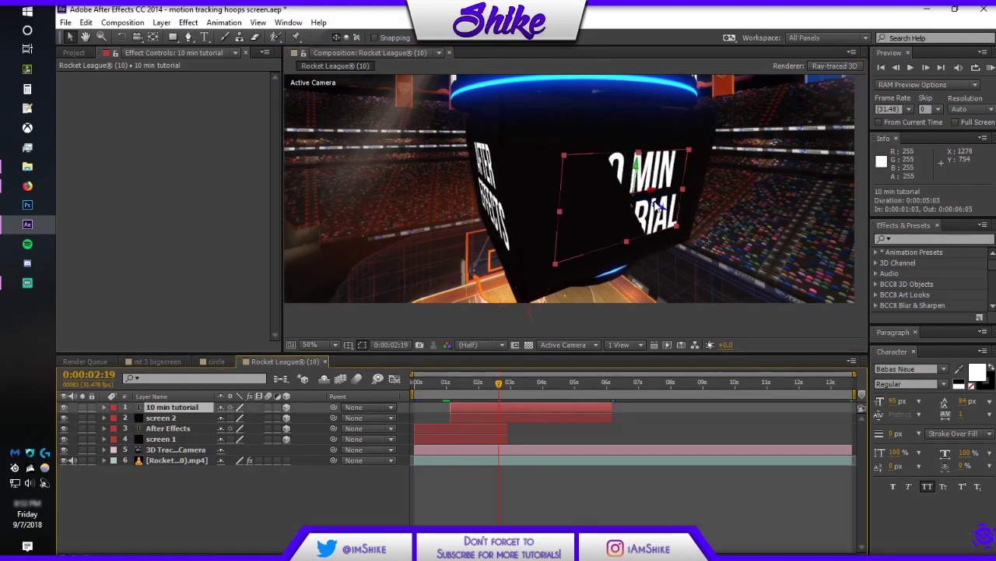
left_click_drag(658, 204, 659, 206)
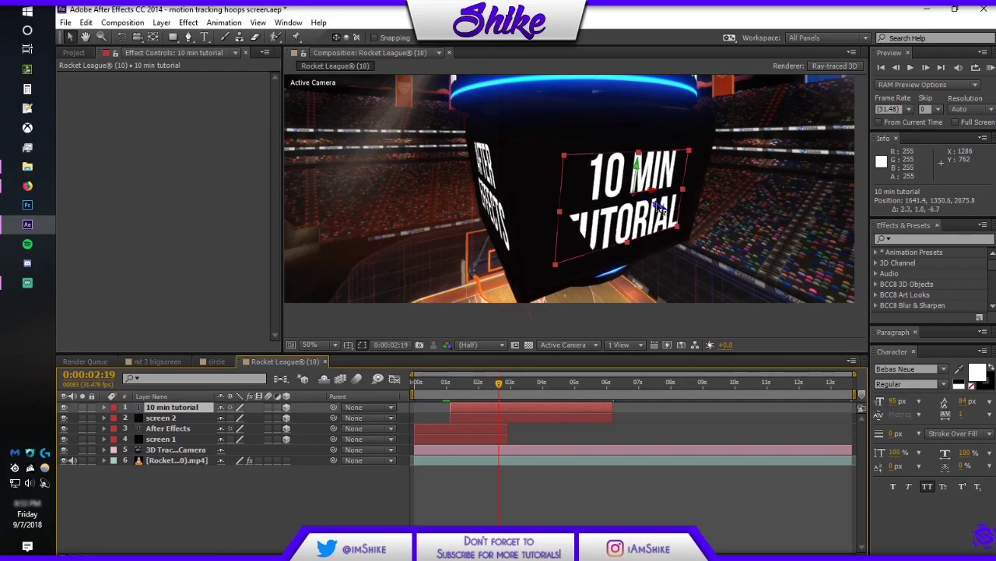
key("ctrl+z")
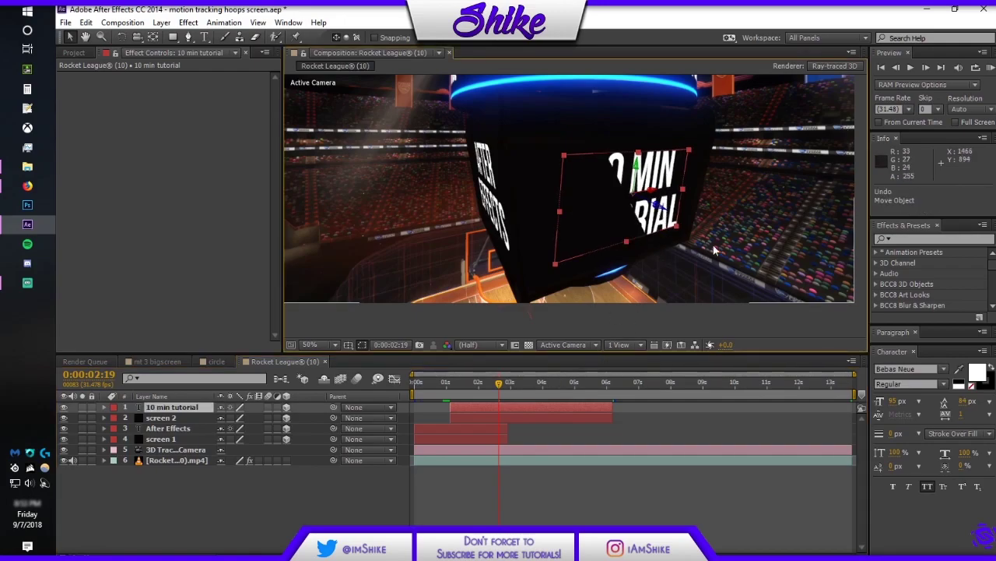
Try adjusting the Y Rotation of the 10 min tutorial text at 0:00:03:00, and undo the changes
left_click_drag(498, 381, 510, 381)
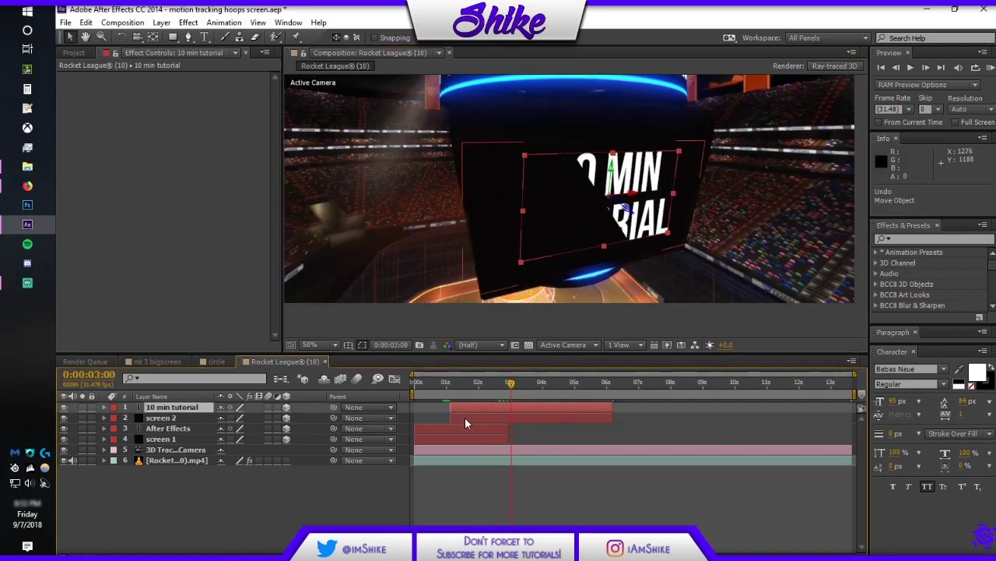
key("r")
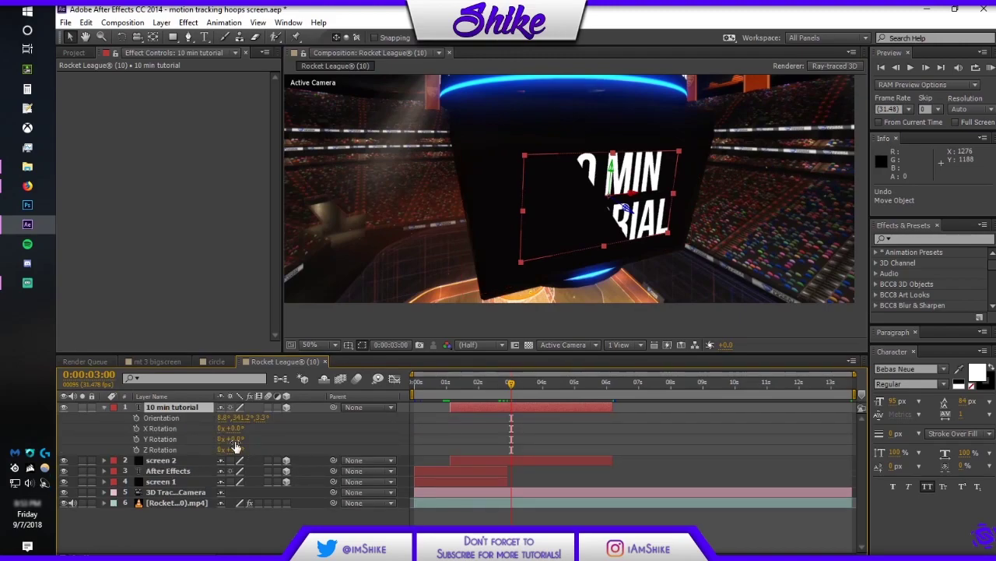
mouse_move(237, 441)
left_mouse_down()
mouse_move(180, 443)
mouse_move(238, 450)
mouse_move(222, 449)
mouse_move(269, 424)
mouse_move(220, 430)
mouse_move(239, 434)
left_mouse_up()
key("ctrl+z")
key("ctrl+shift+z")
key("ctrl+z")
key("ctrl+z")
key("ctrl+z")
Bring the 10 min tutorial text in front of screen 2 at 0:00:03:19, at about 1644.0, 1351.7, 2068.8, with Y Rotation 0°
left_click_drag(518, 386, 529, 385)
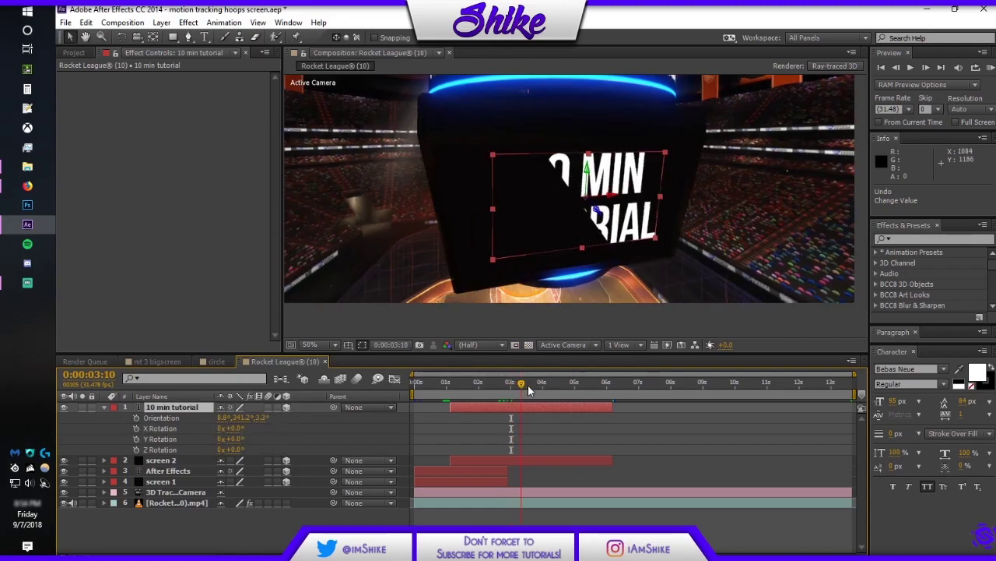
left_click_drag(235, 438, 236, 441)
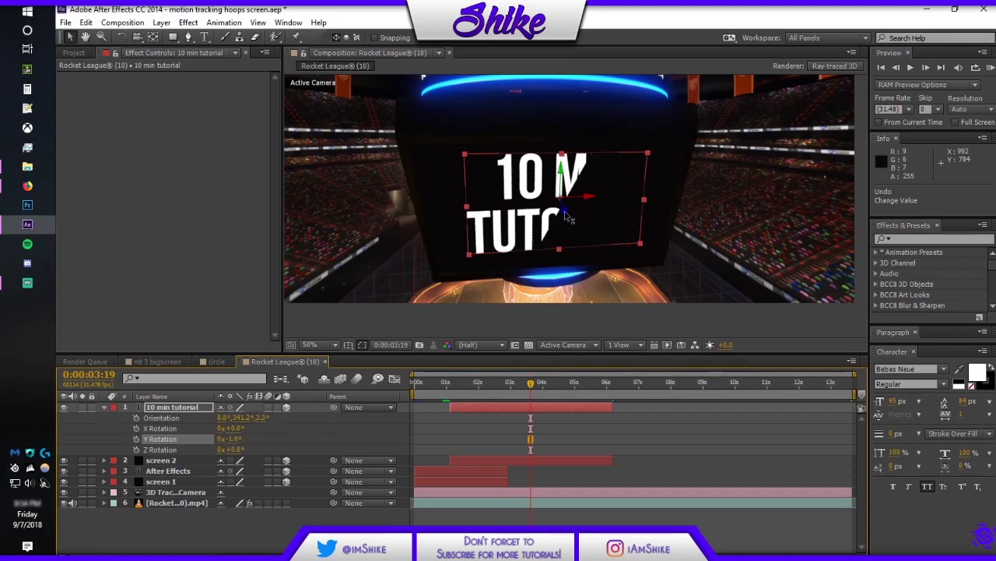
left_click_drag(566, 213, 567, 215)
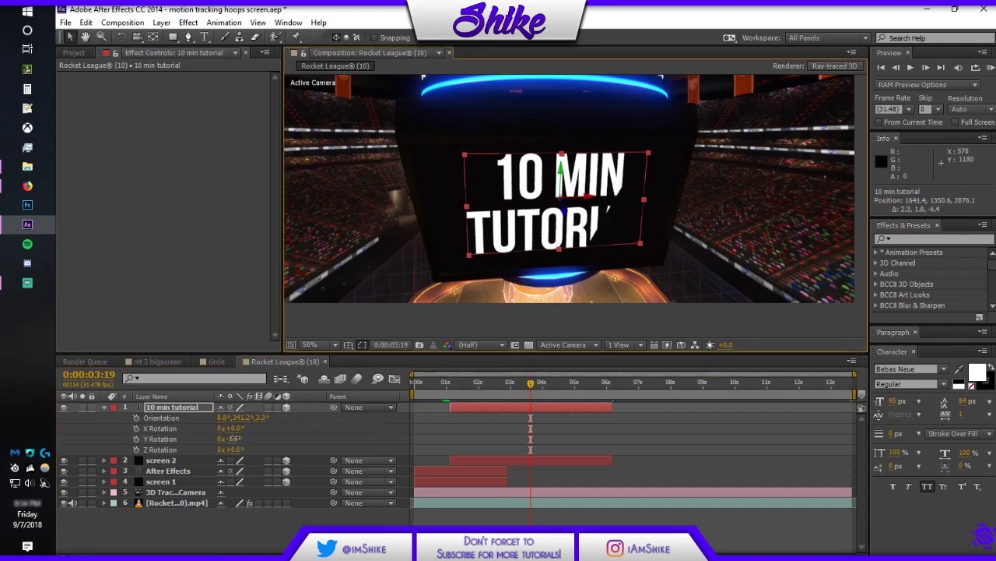
left_click_drag(235, 439, 235, 439)
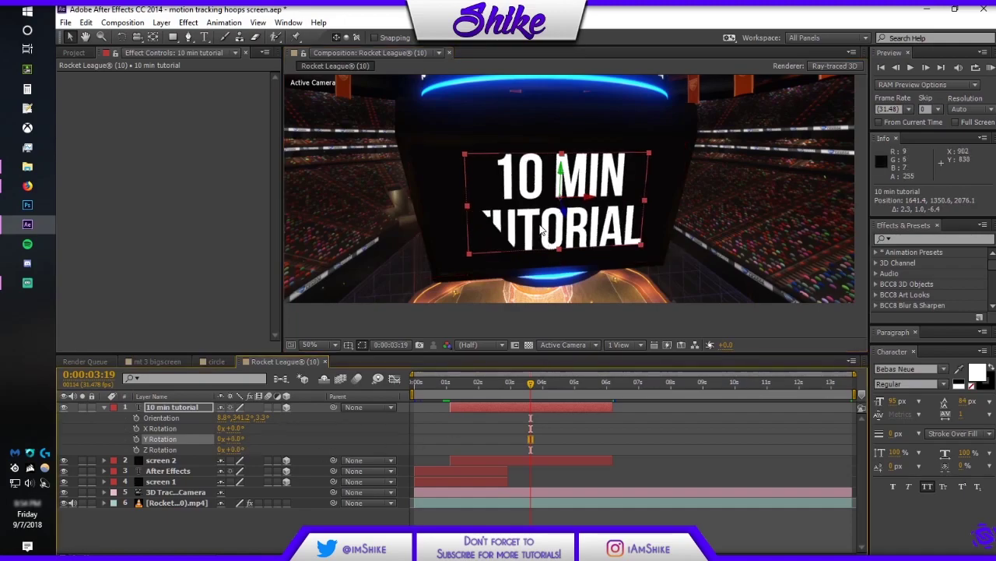
left_click_drag(563, 211, 564, 217)
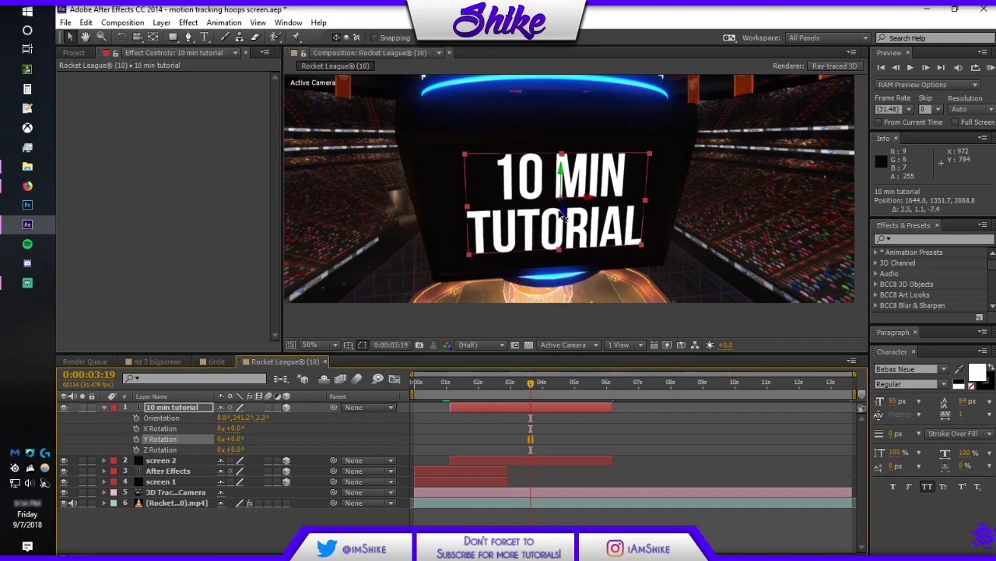
Check the tracked text through 0:00:05:30, collapse the text layer's properties and view the whole frame at 0:00:06:27
left_click(607, 427)
left_click_drag(532, 383, 607, 386)
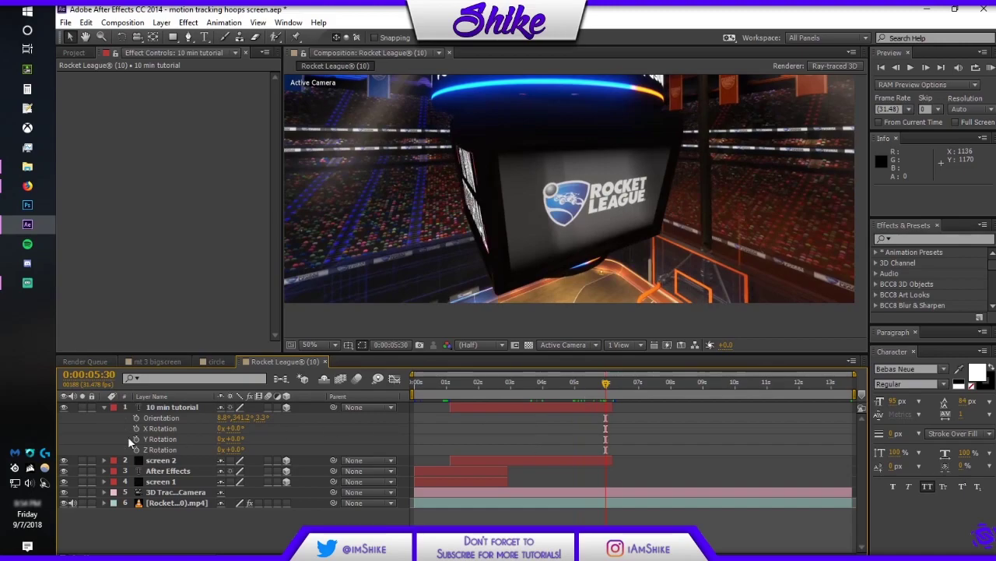
left_click(104, 406)
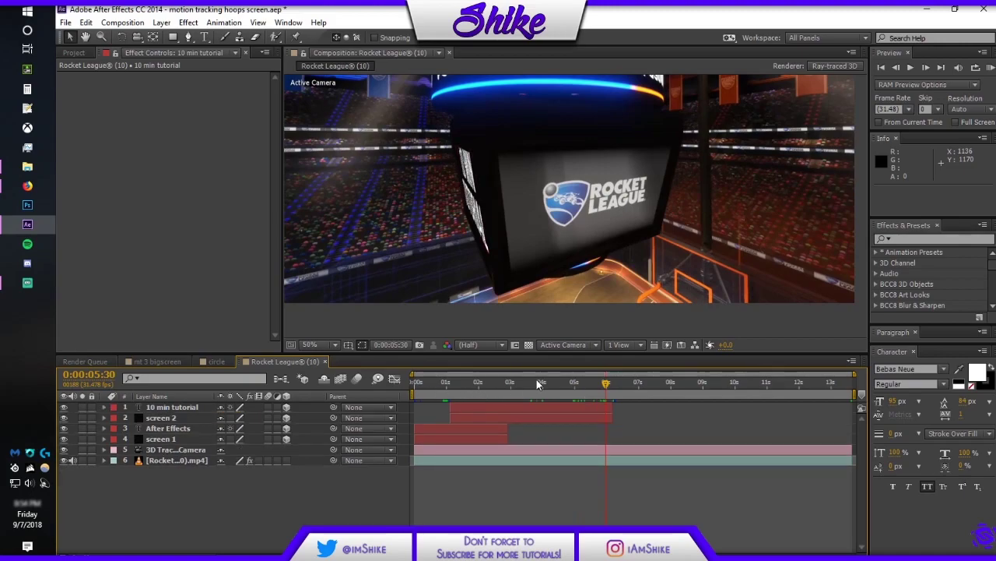
left_click_drag(536, 382, 636, 394)
scroll(574, 236, "down", 2)
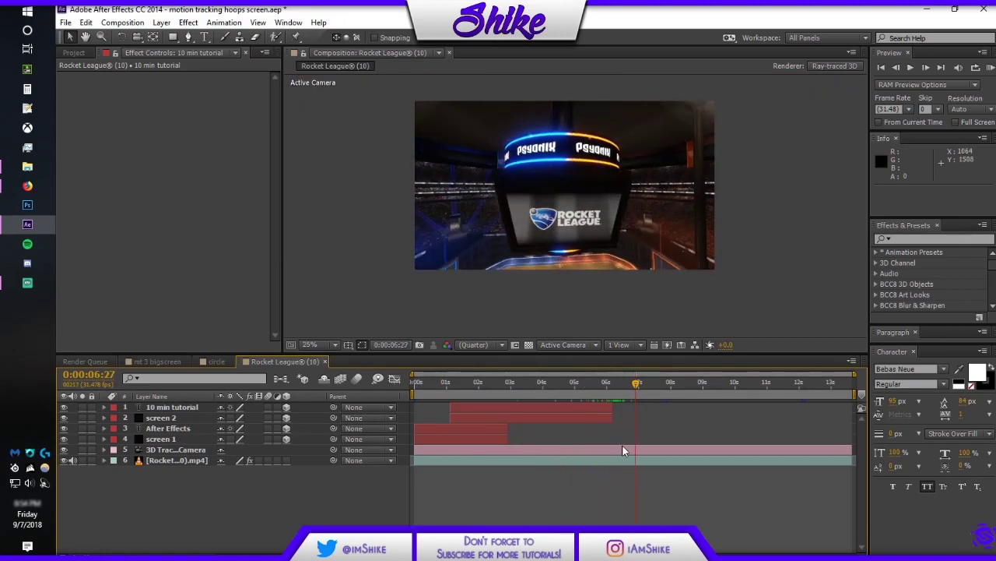
Display the 3D Camera Tracker points of the footage layer on the third screen's Rocket League logo at 0:00:06:27
left_click(622, 449)
left_click(622, 461)
left_click(114, 81)
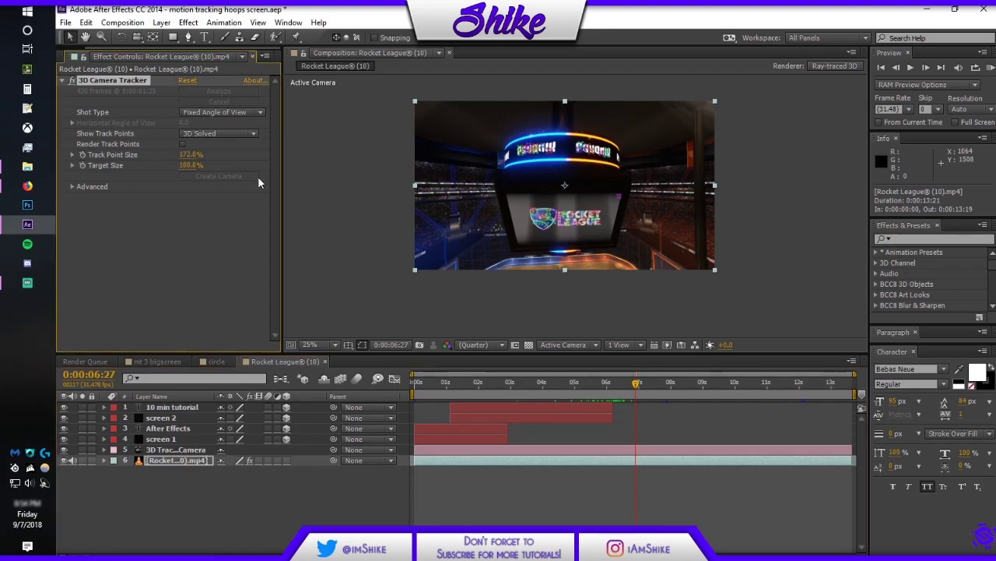
scroll(556, 208, "up", 3)
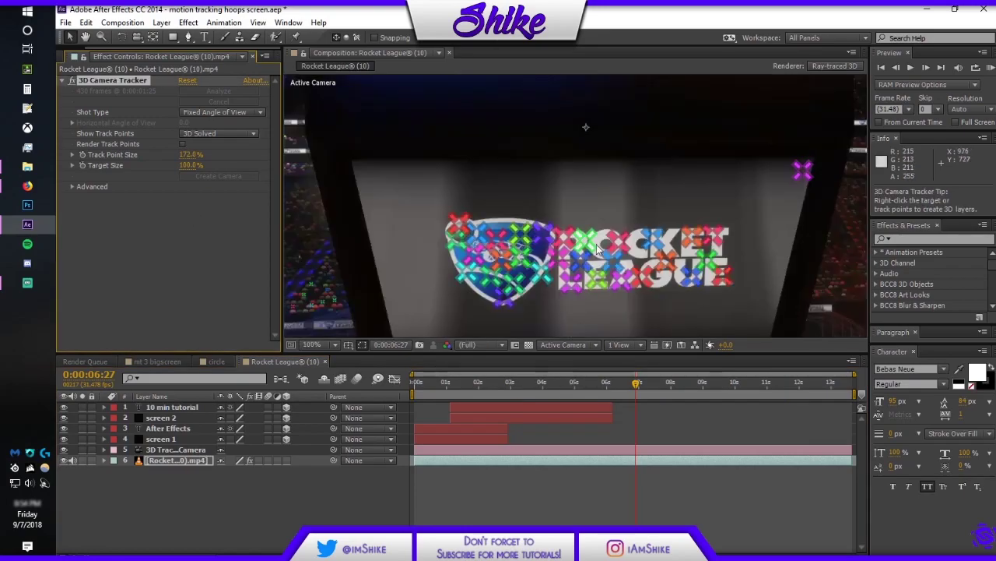
left_click(587, 240)
left_click(613, 263)
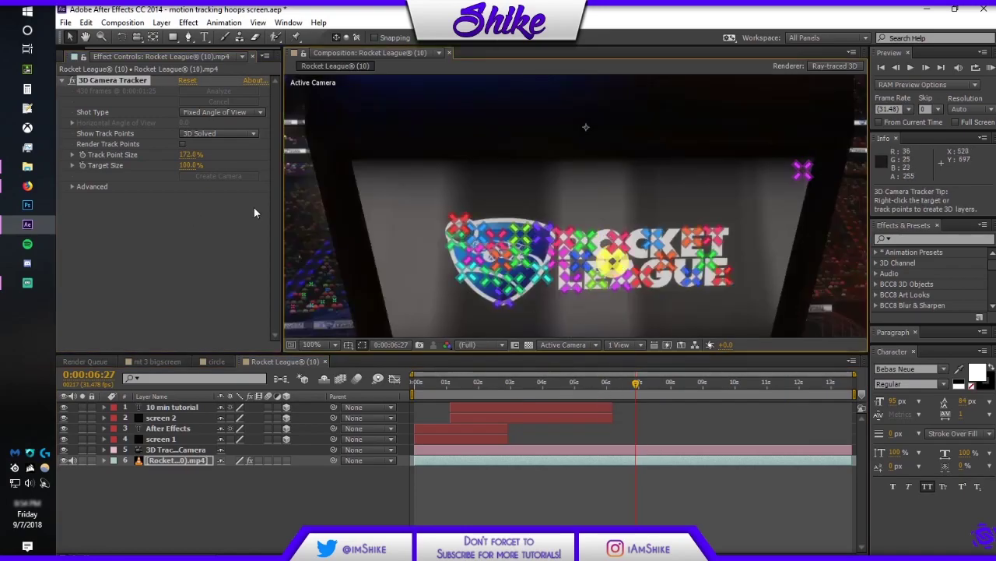
Create a track solid from three neighbouring track points on the third screen's Rocket League logo at 0:00:06:28
left_click_drag(636, 384, 641, 384)
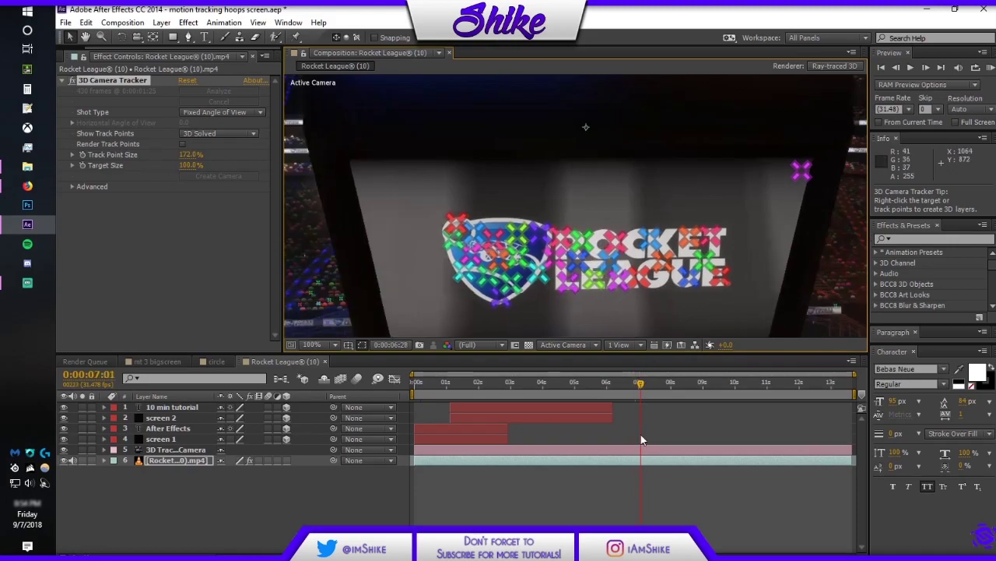
left_click(641, 437)
left_click(597, 464)
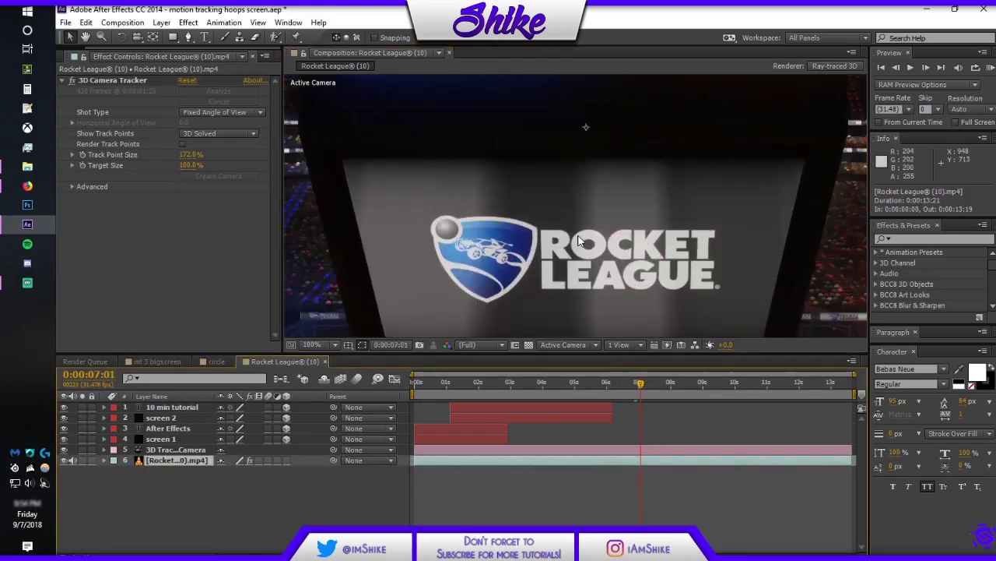
left_click(182, 146)
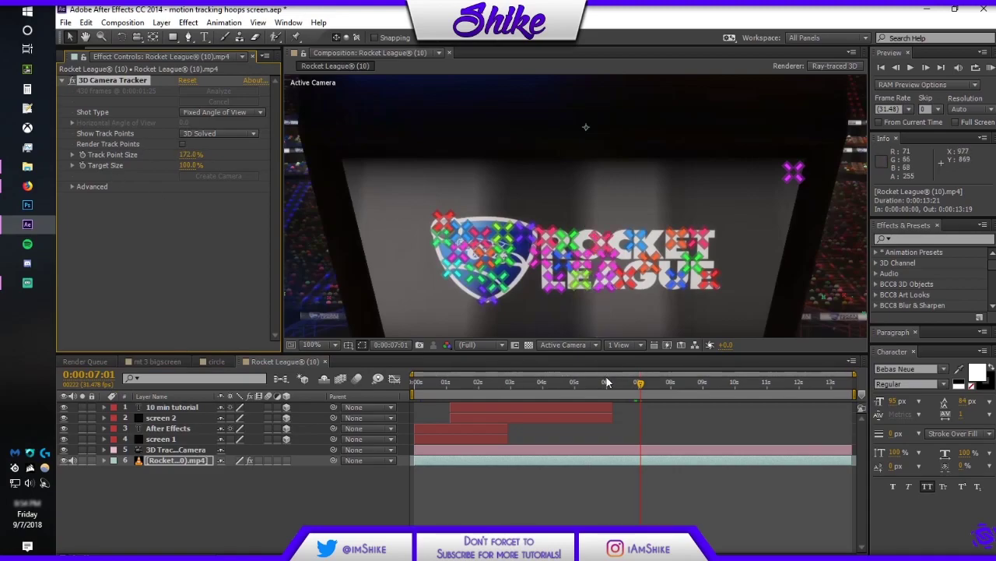
mouse_move(641, 384)
left_mouse_down()
mouse_move(692, 390)
mouse_move(610, 379)
mouse_move(637, 381)
left_mouse_up()
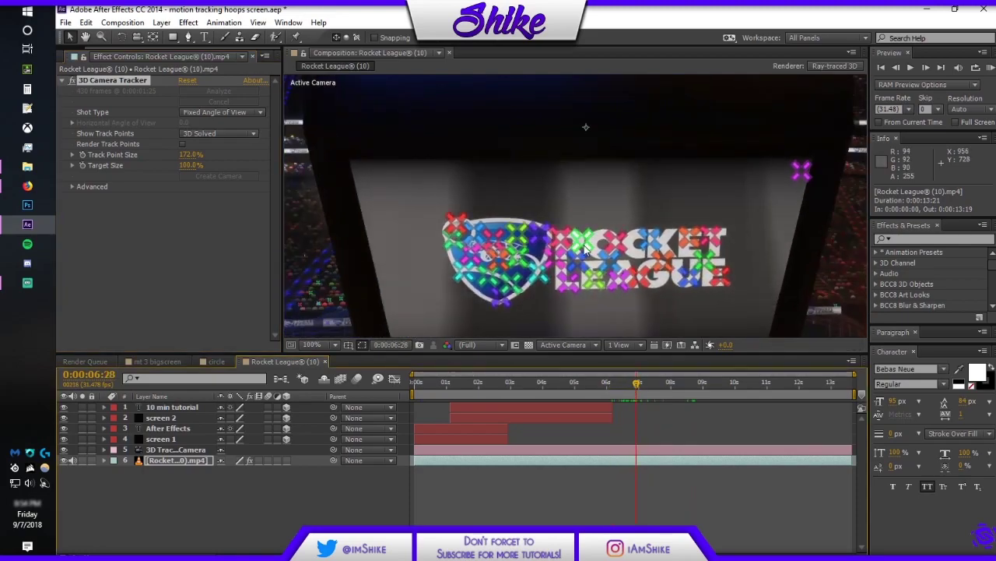
right_click(601, 246)
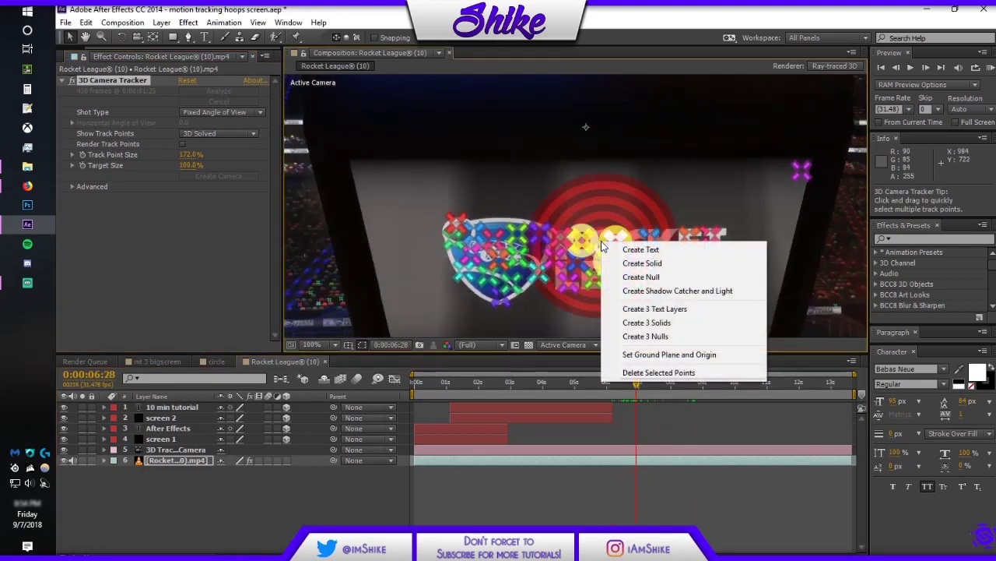
left_click(642, 263)
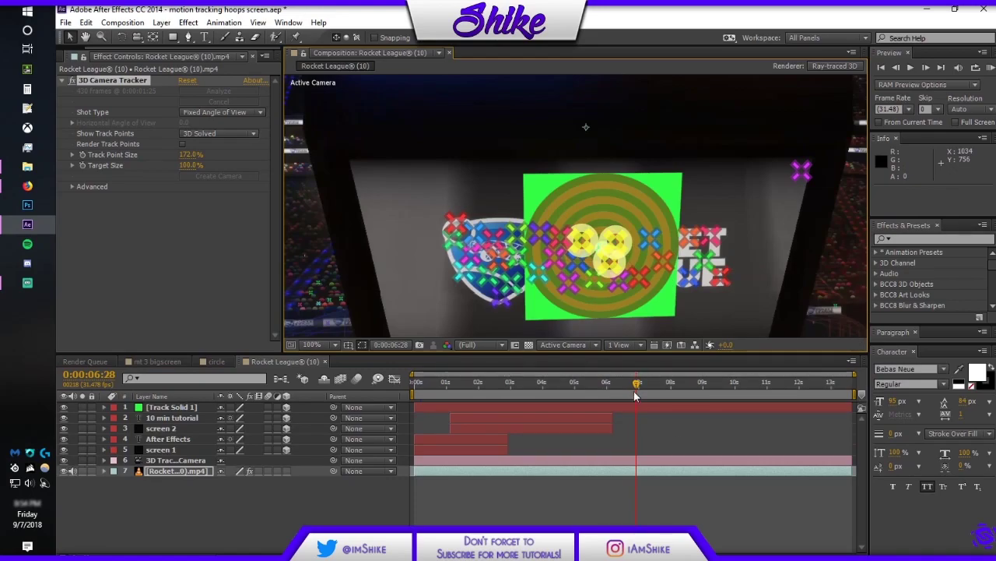
Trim the start of the new track solid to 0:00:04:20, when the third screen comes into view
left_click_drag(637, 386, 581, 380)
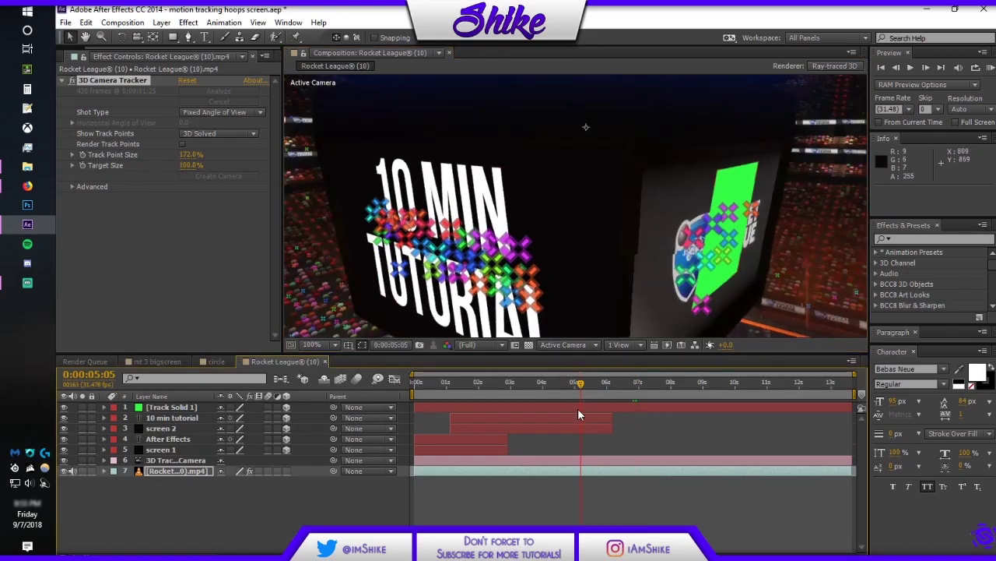
left_click(577, 408)
left_click_drag(572, 389, 564, 389)
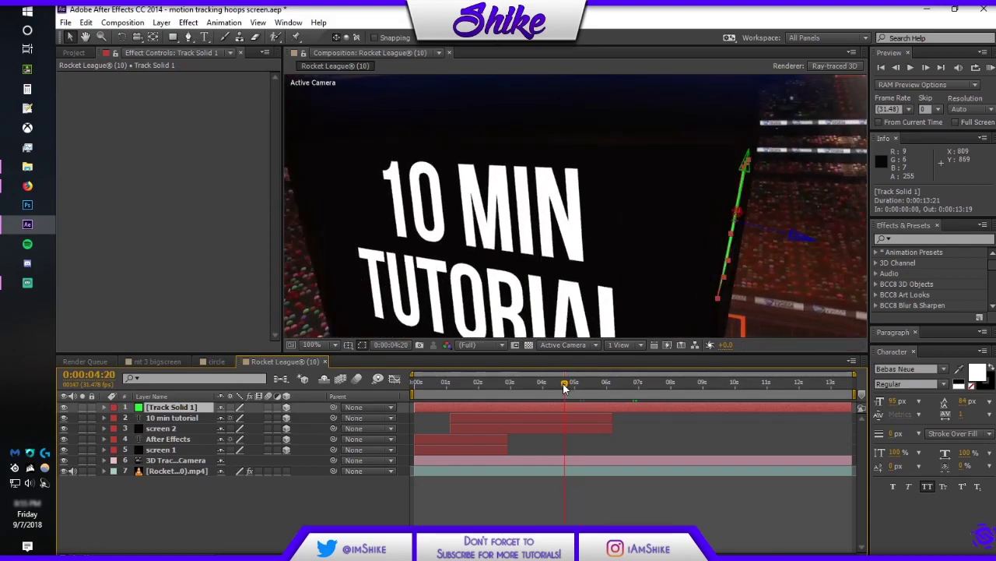
key("alt+bracketleft")
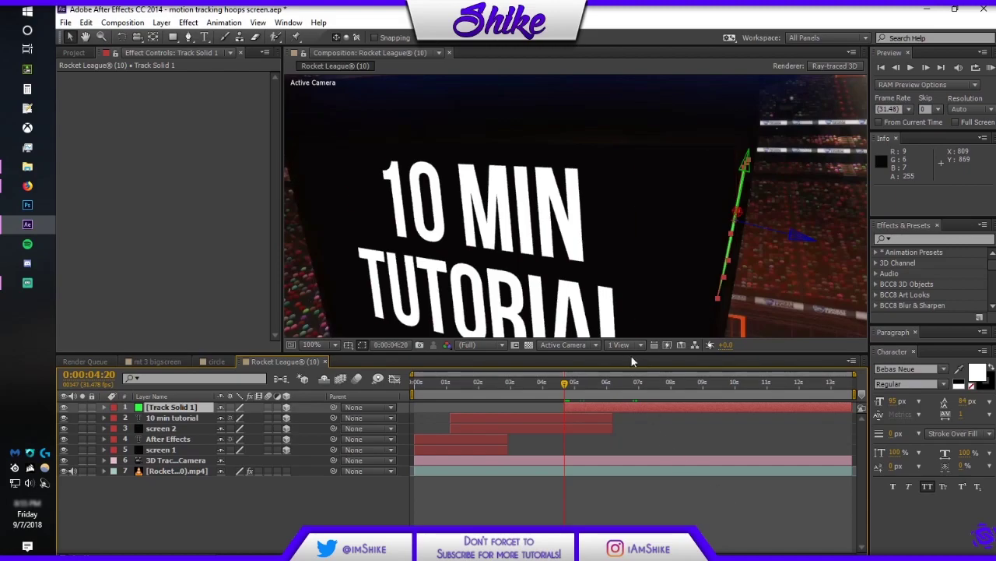
Trim the end of the track solid to 0:00:09:14, when the third screen turns out of view
left_click_drag(653, 387, 716, 393)
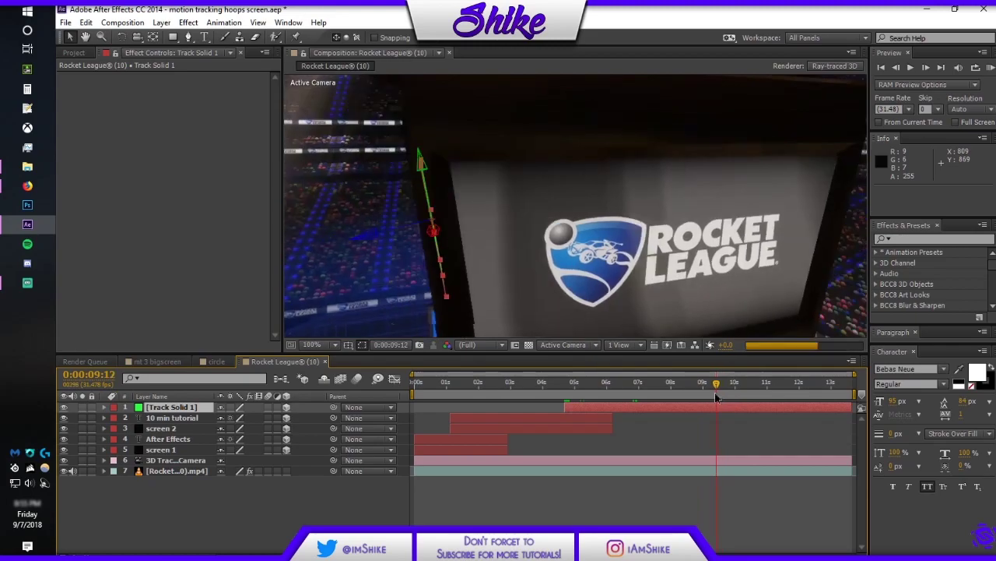
key("Page_Down")
key("Page_Down")
key("Page_Down")
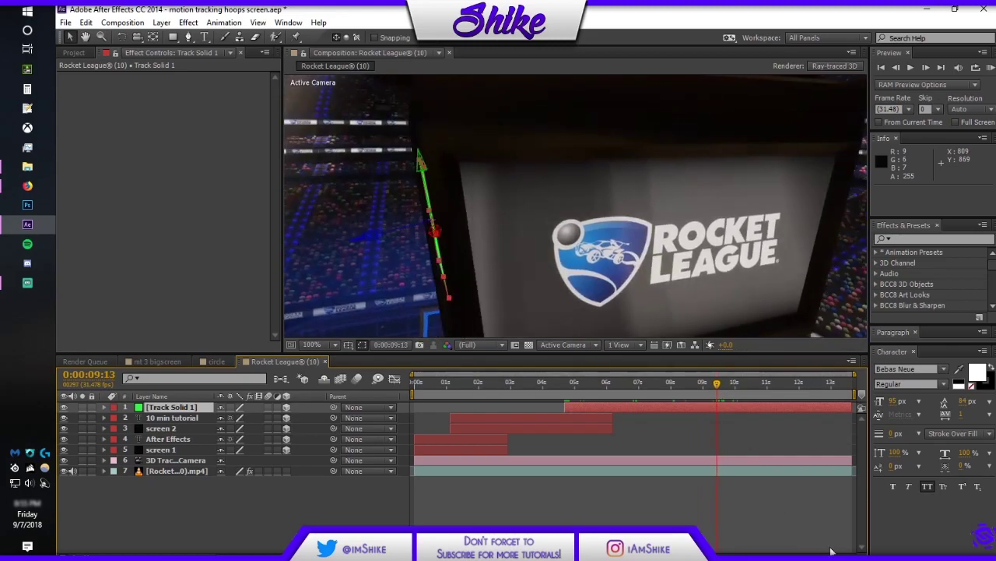
key("Page_Up")
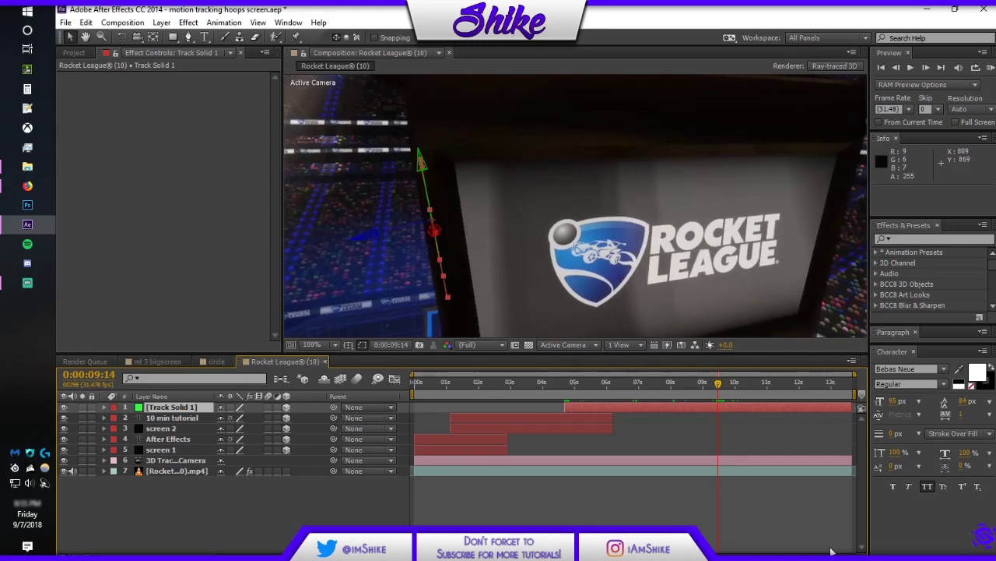
key("alt+bracketright")
Change the track solid's colour from green to black in its solid settings at 0:00:06:11
left_click_drag(680, 387, 569, 385)
left_click(619, 380)
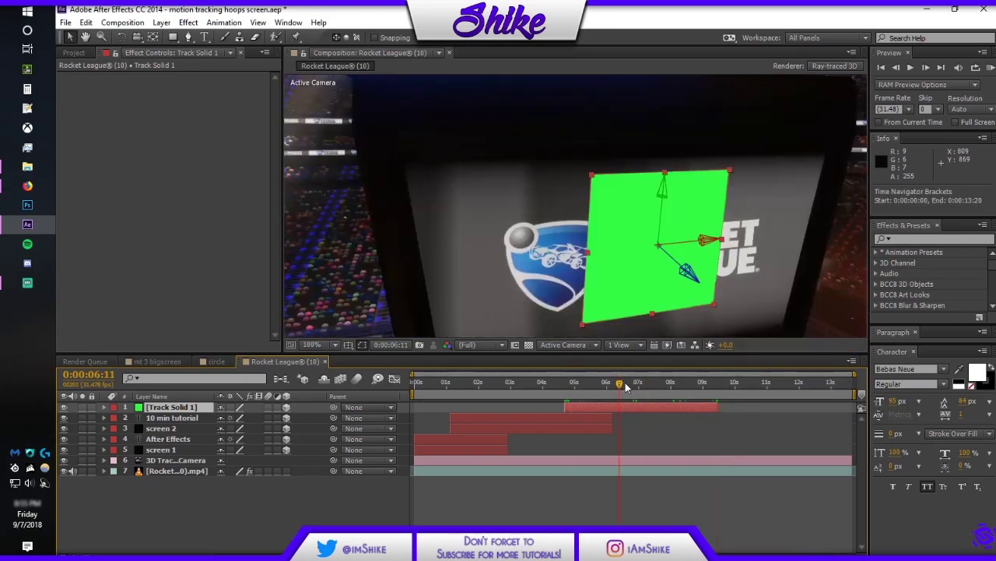
key("ctrl+shift+y")
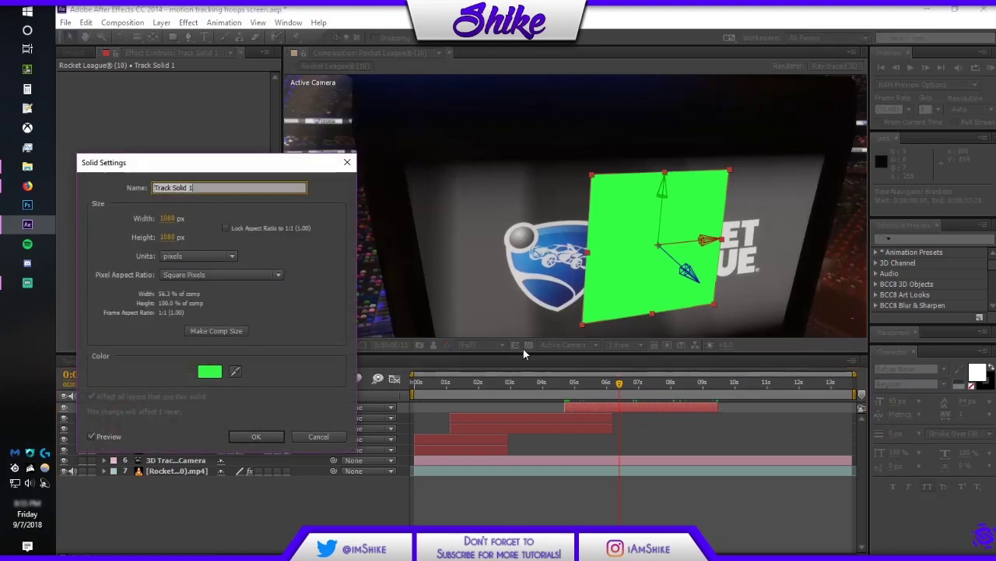
left_click(217, 372)
left_click_drag(138, 187, 196, 247)
left_click(283, 35)
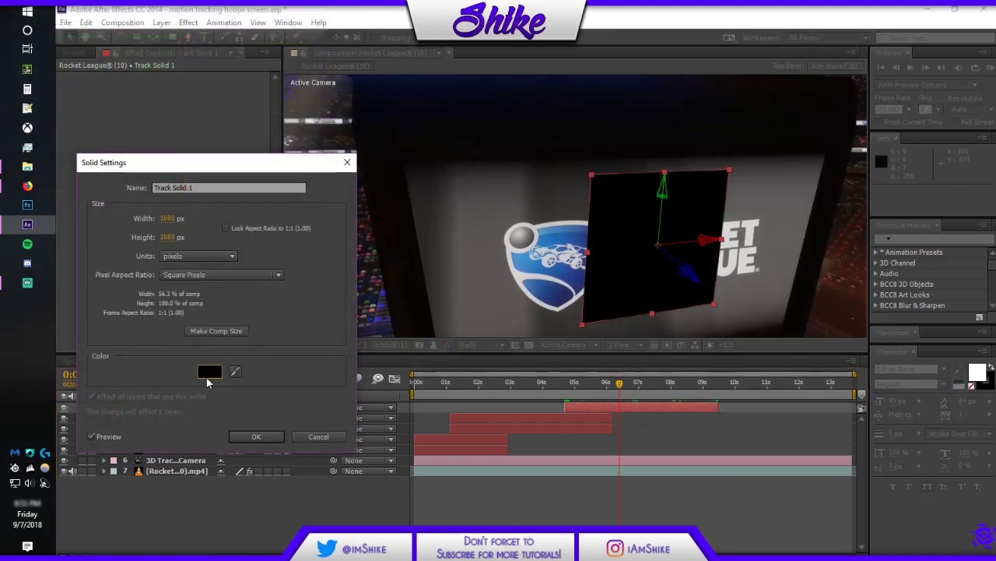
left_click(256, 436)
Scale the black track solid to about 509% by 275% so it covers the whole third screen
scroll(748, 253, "down", 1)
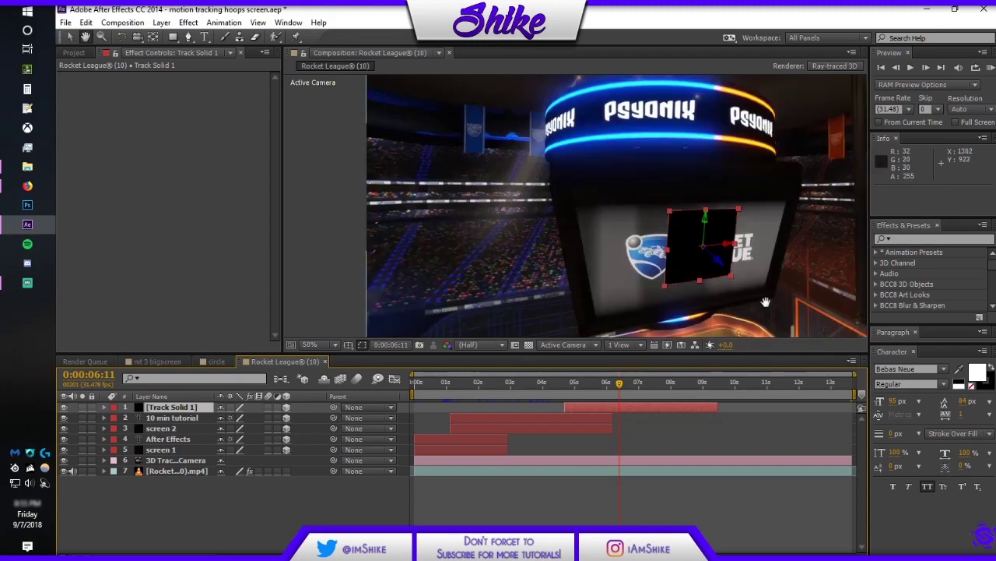
left_click_drag(767, 302, 655, 260)
left_click_drag(633, 166, 744, 108)
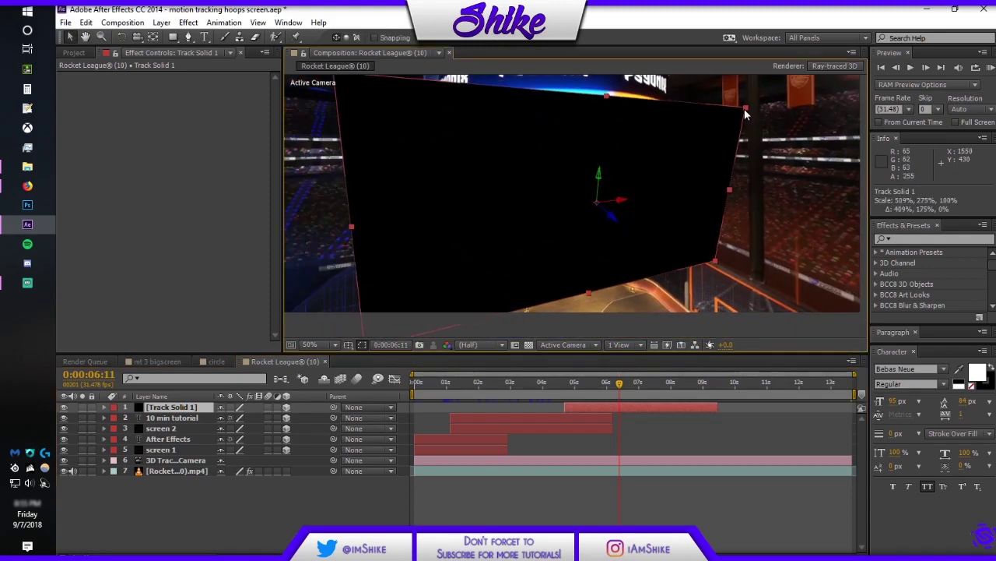
Hide the track solid and draw a four-point Pen mask on it around the edges of the third screen
left_click(65, 408)
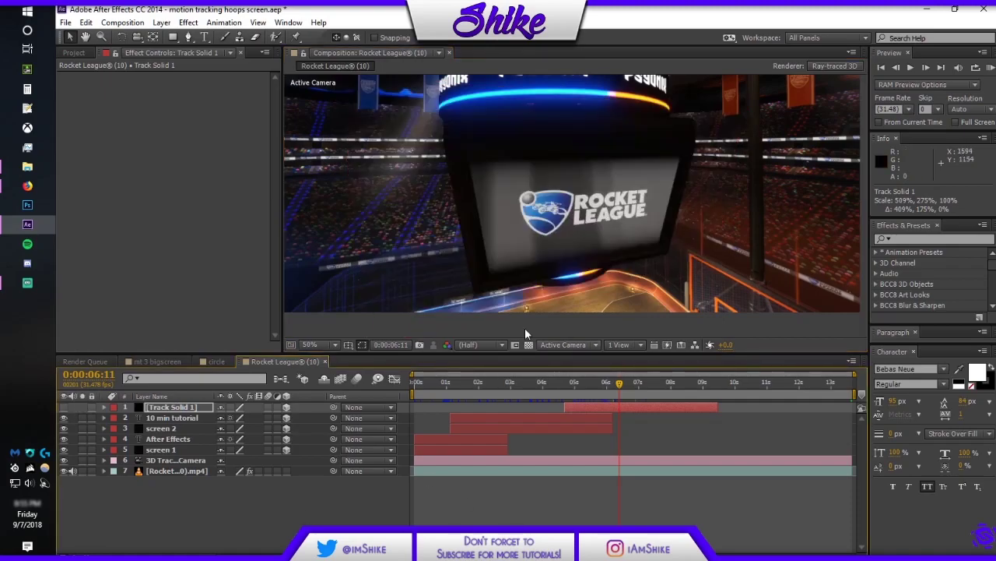
key("g")
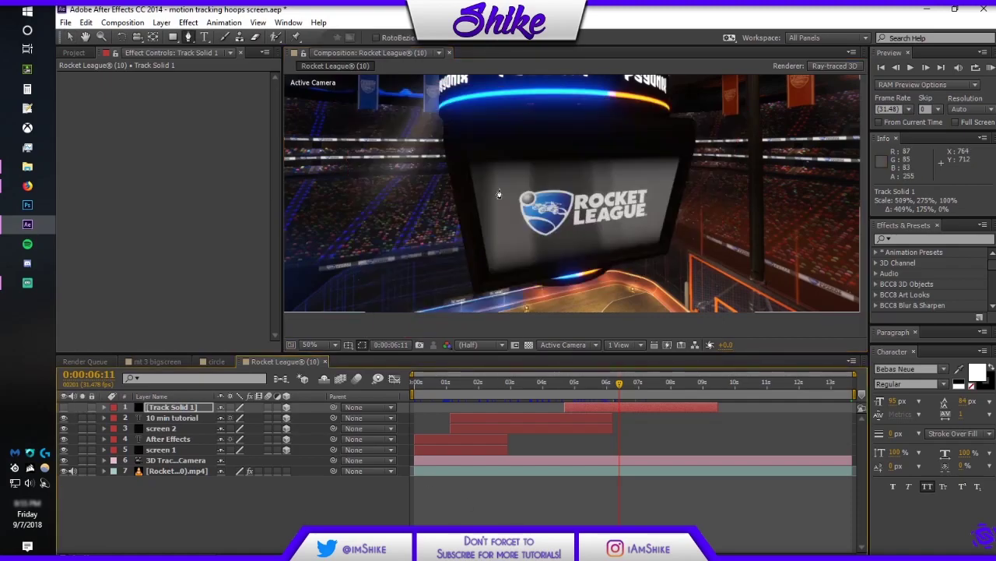
left_click(460, 156)
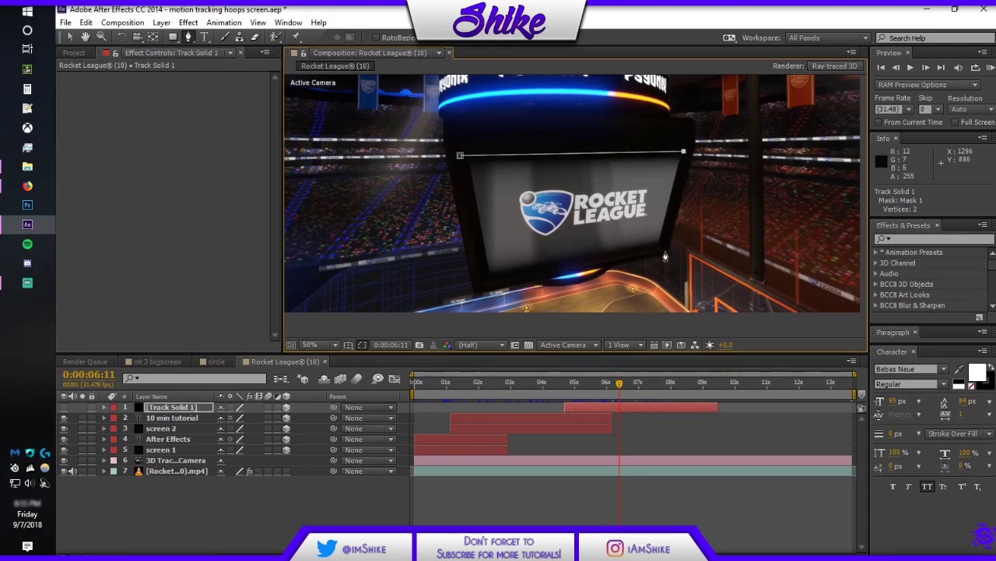
left_click(484, 287)
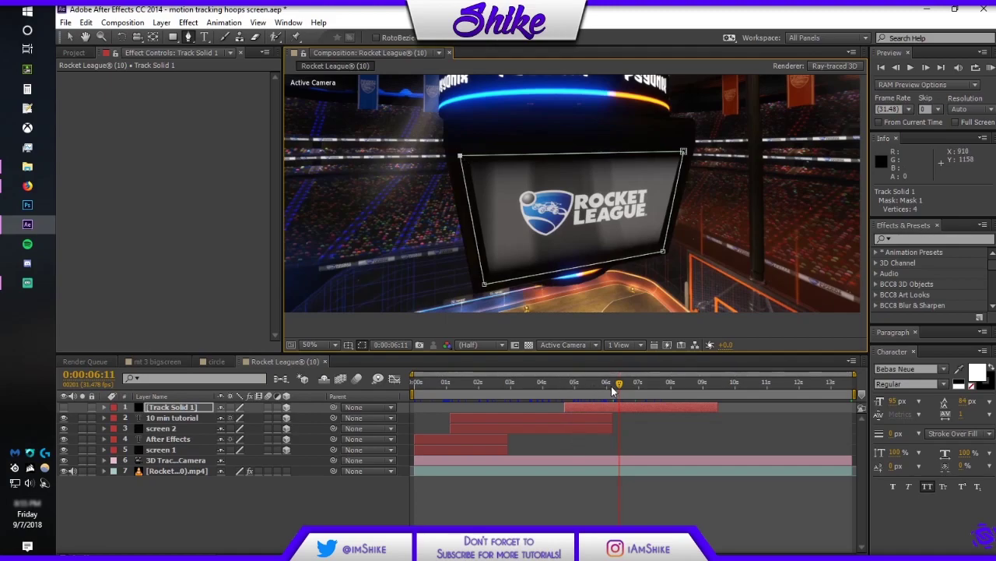
Fine-tune the mask's two lower corners to the screen frame, the right one at 0:00:08:11 and the left one at 0:00:05:01
key("space")
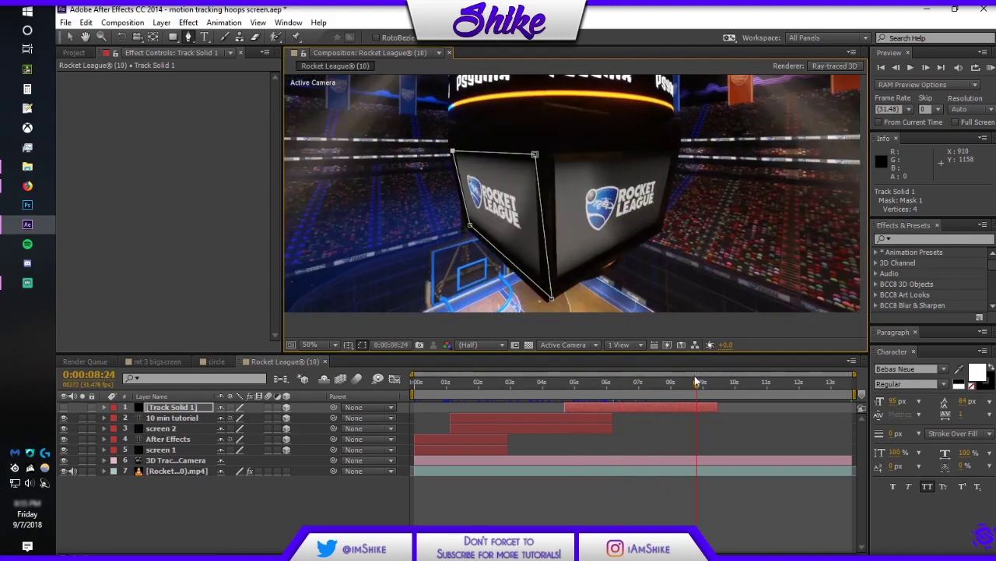
left_click_drag(588, 299, 580, 293)
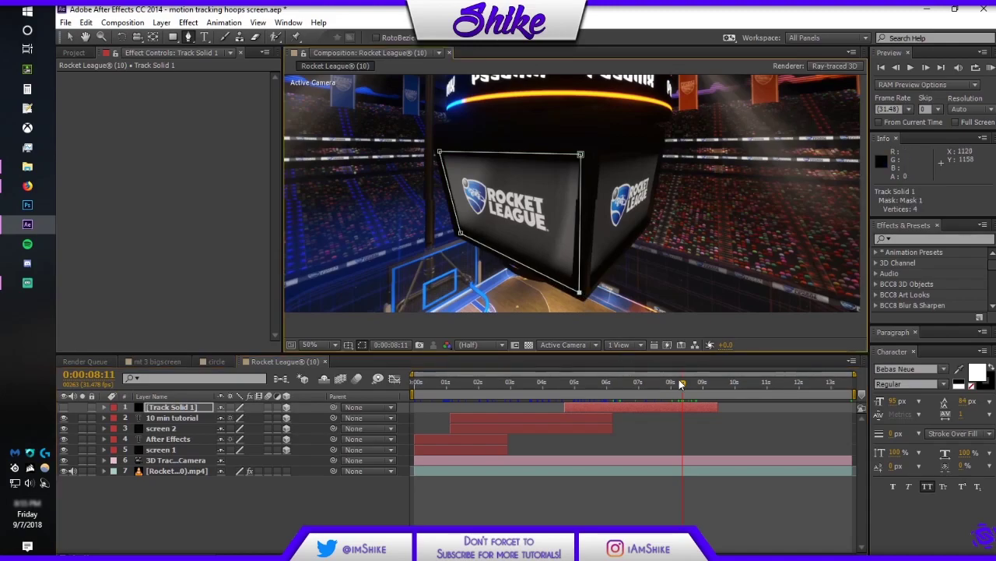
left_click_drag(680, 382, 576, 360)
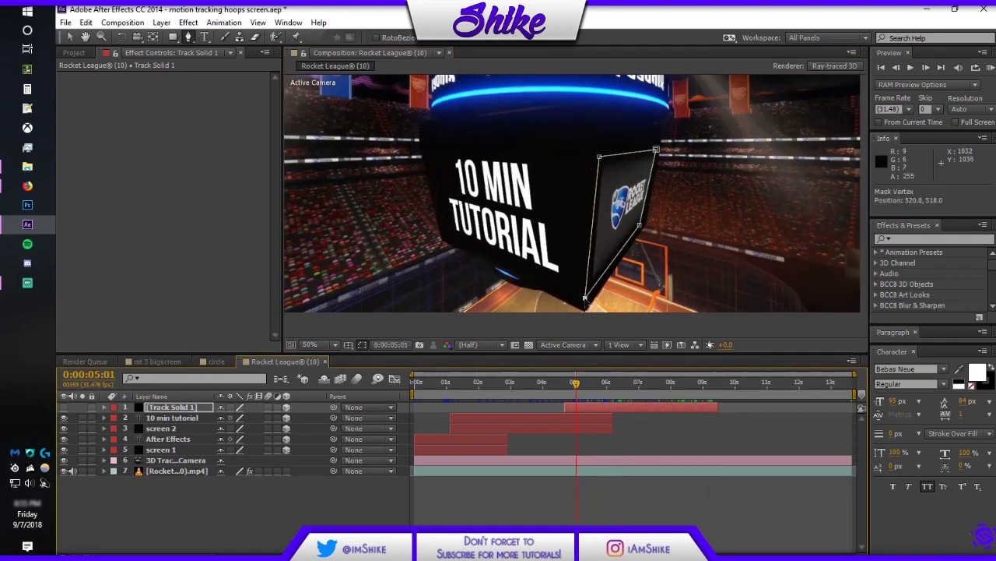
left_click_drag(586, 297, 589, 298)
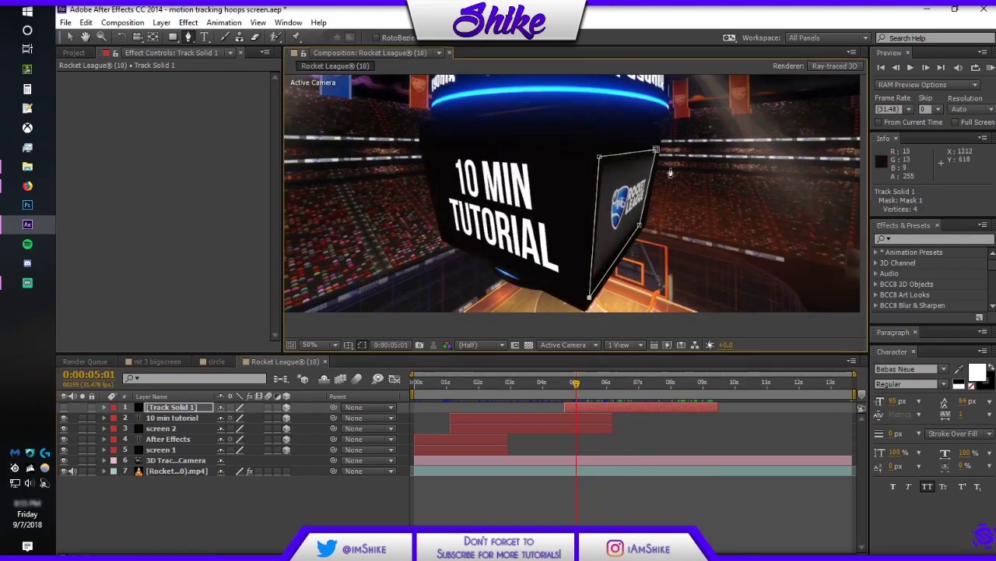
left_click_drag(581, 381, 593, 382)
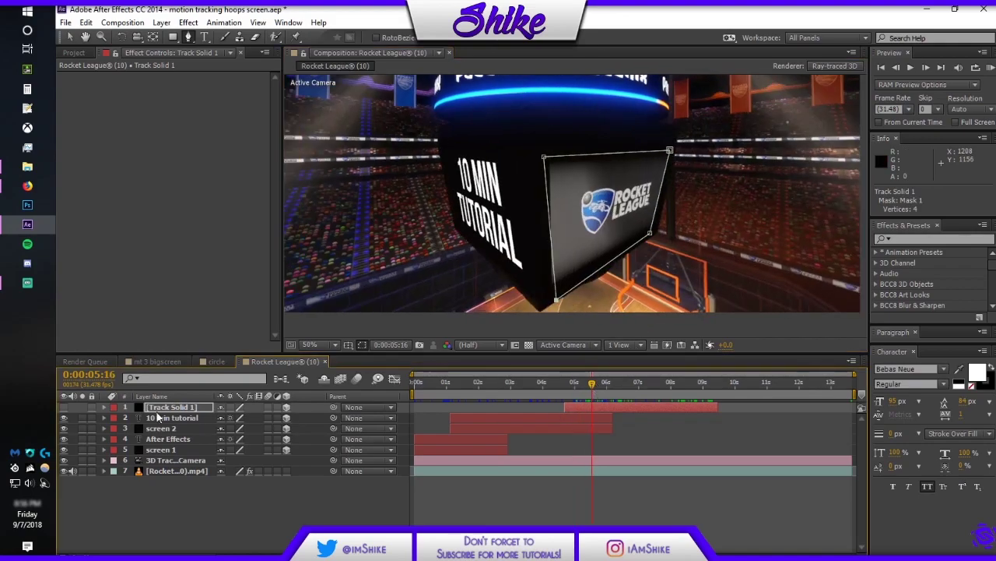
Make the masked track solid visible again at 0:00:05:16 and undo the stray shape layer
left_click(67, 406)
left_click(542, 499)
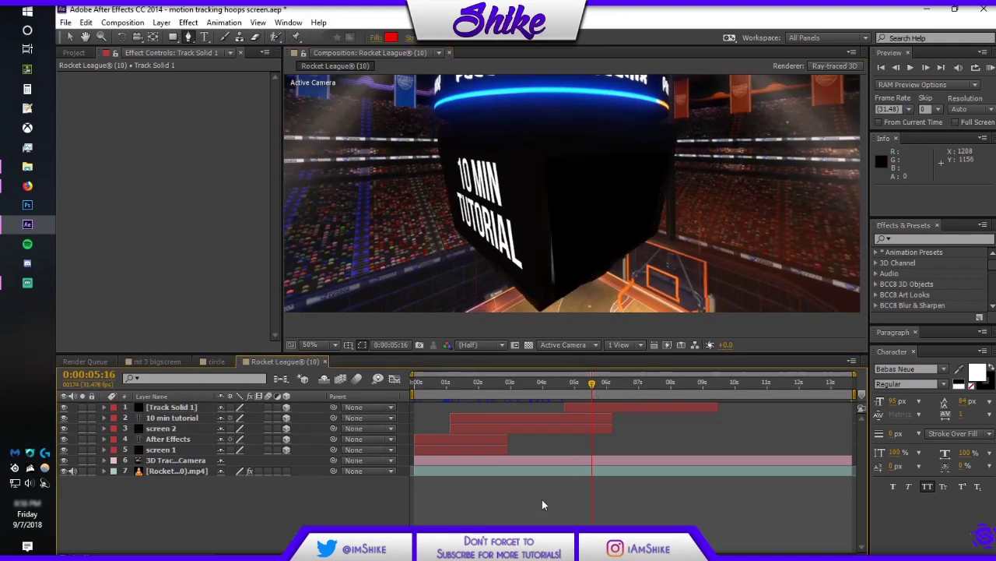
left_click(576, 258)
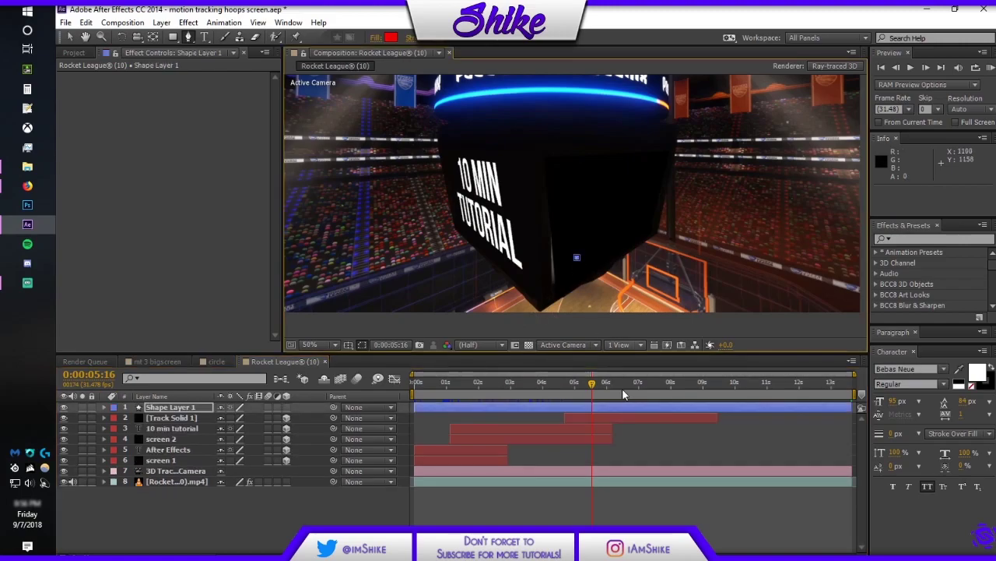
key("ctrl+z")
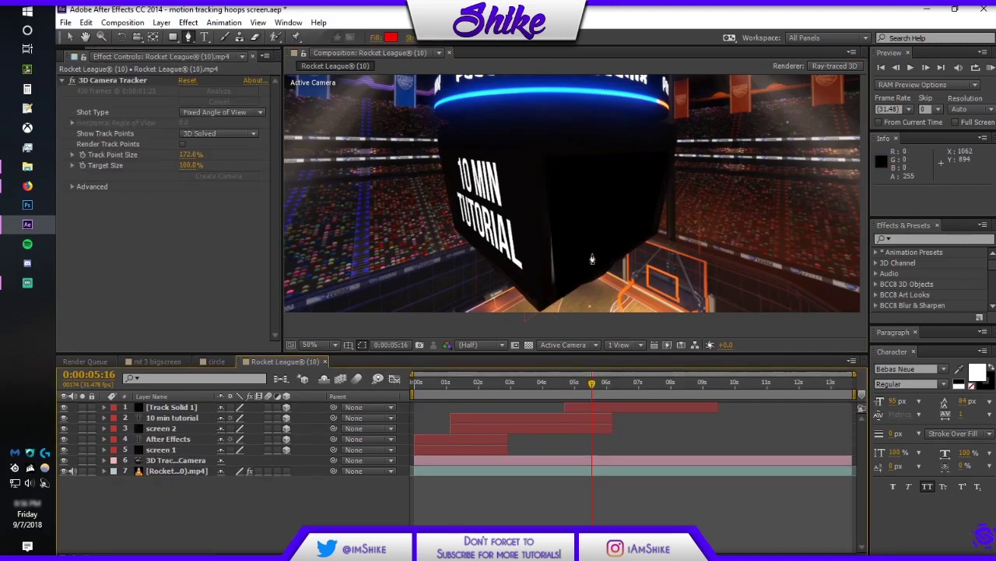
Check the Solid Settings of the third screen's track solid
left_click(181, 408)
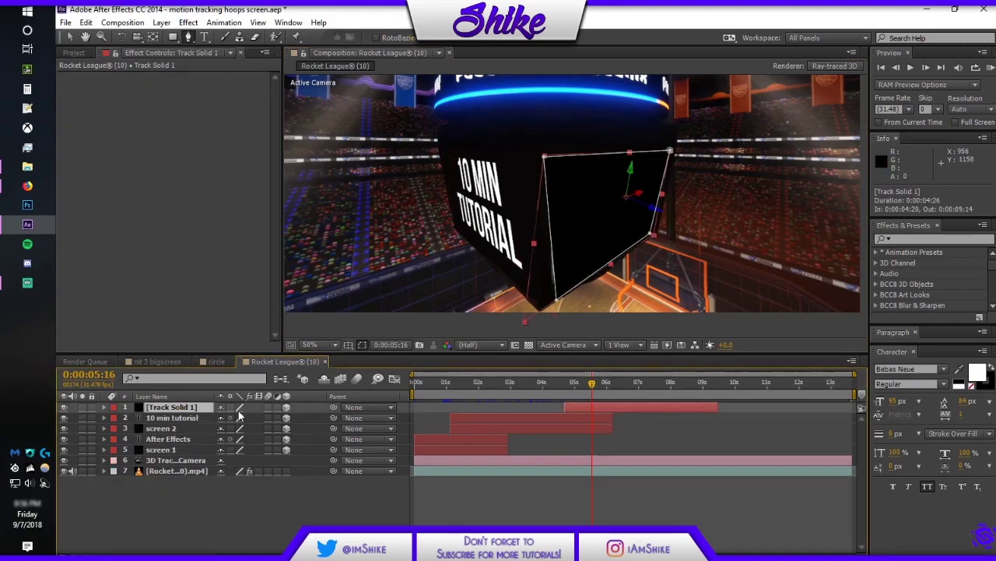
key("ctrl+shift+y")
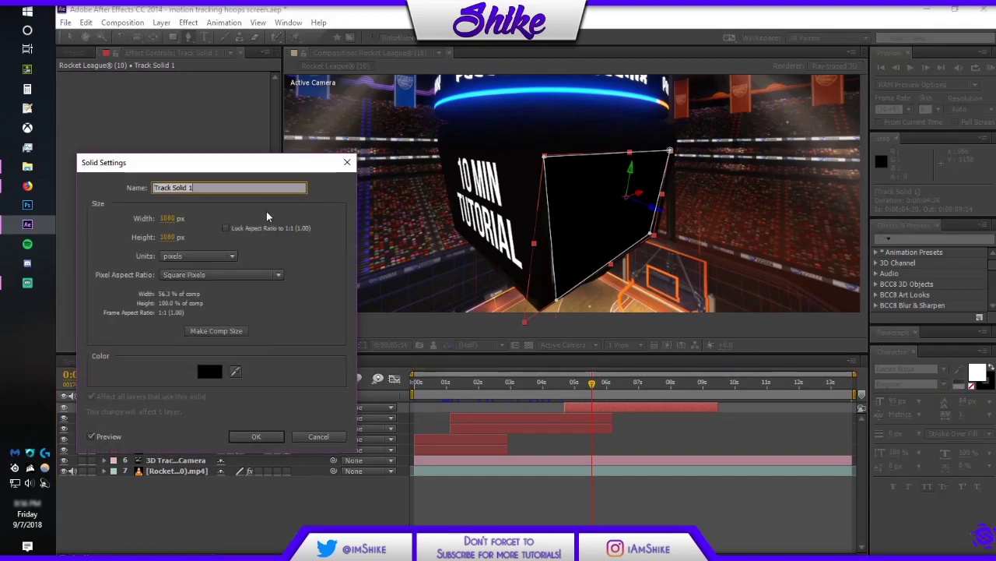
left_click(514, 179)
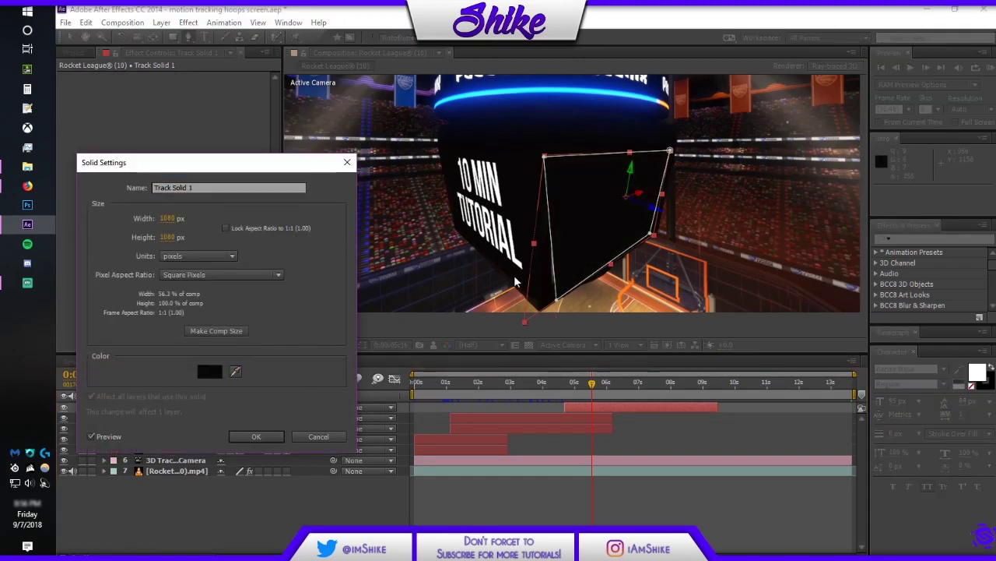
left_click(257, 436)
left_click(643, 440)
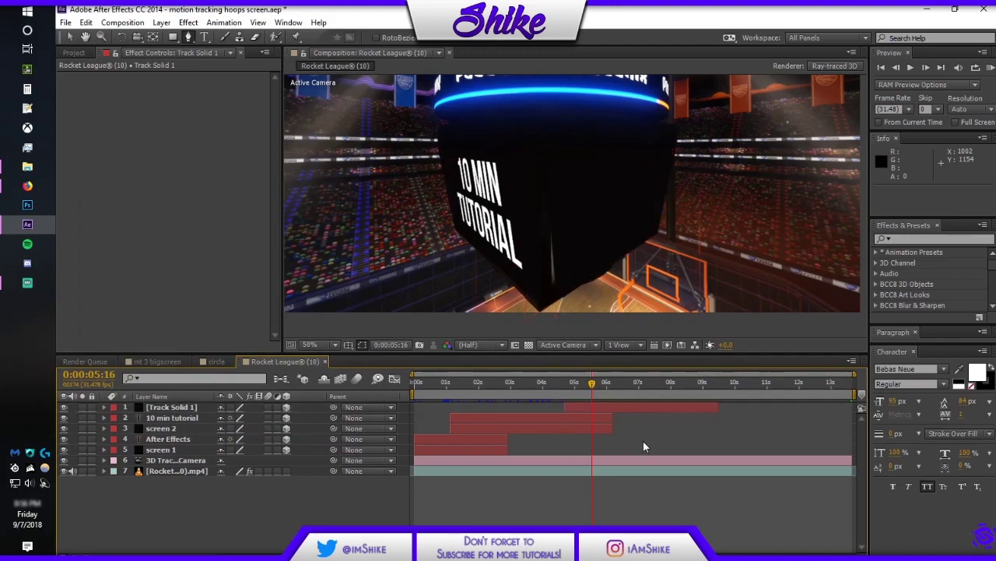
Move the track solid mask's lower left corner onto the third screen's frame at 0:00:05:16 and 0:00:05:24
left_click(617, 405)
key("v")
left_click_drag(556, 301, 549, 298)
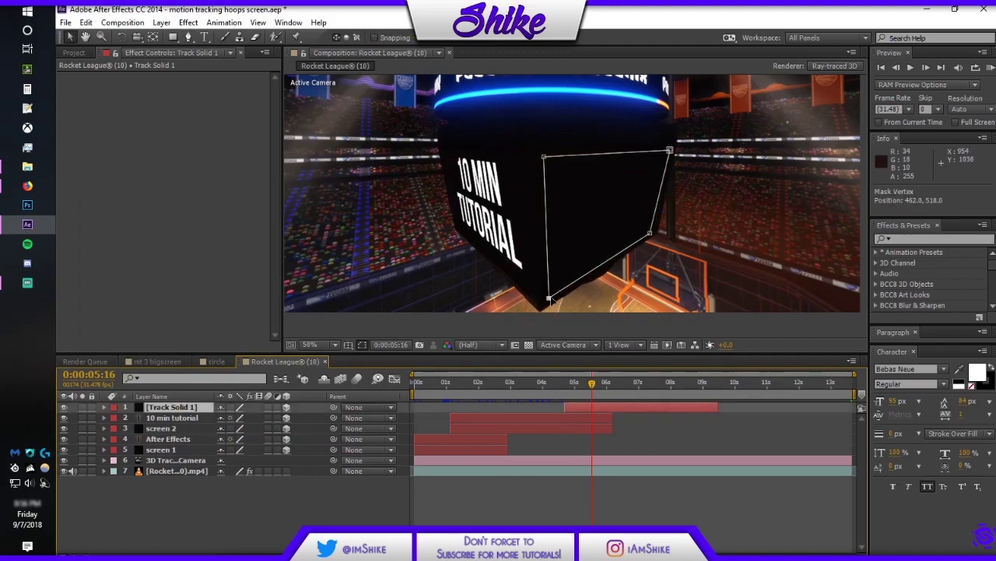
left_click_drag(597, 384, 607, 384)
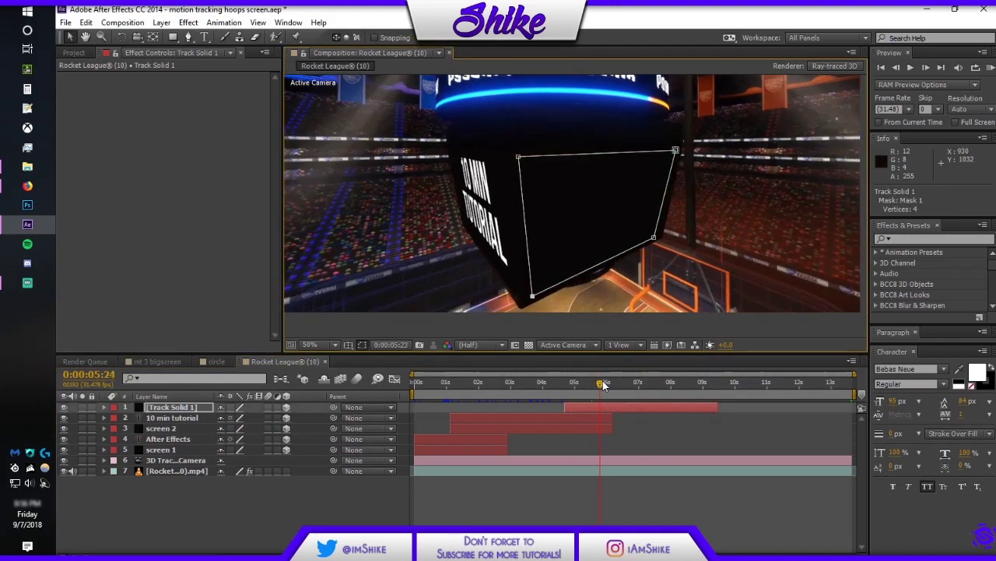
left_click_drag(527, 297, 520, 296)
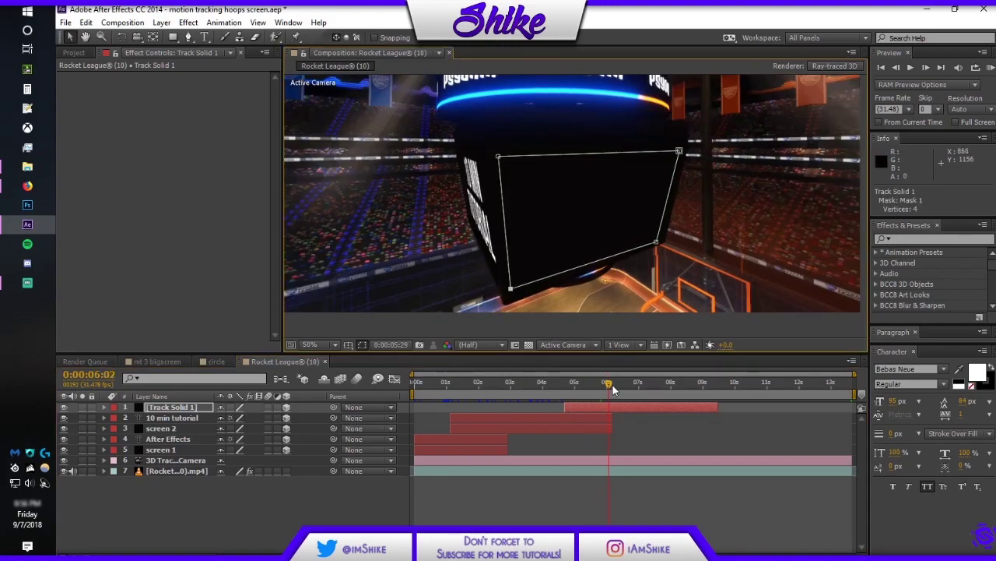
Fit the mask's two right corners to the screen frame at 0:00:07:21 and refine the lower right one at 0:00:08:24
left_click_drag(612, 385, 662, 388)
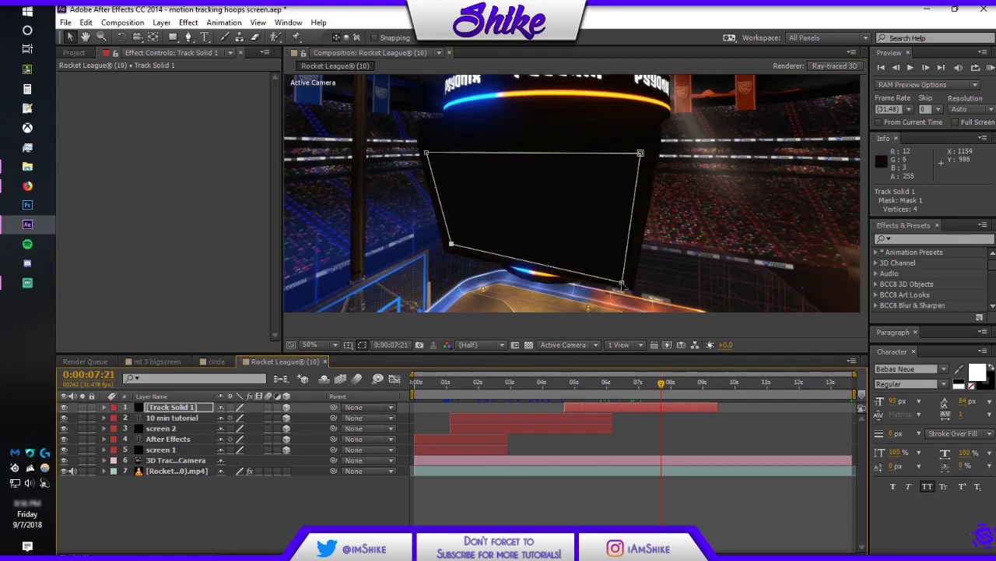
left_click_drag(622, 281, 630, 282)
left_click_drag(641, 153, 648, 156)
left_click_drag(669, 383, 697, 385)
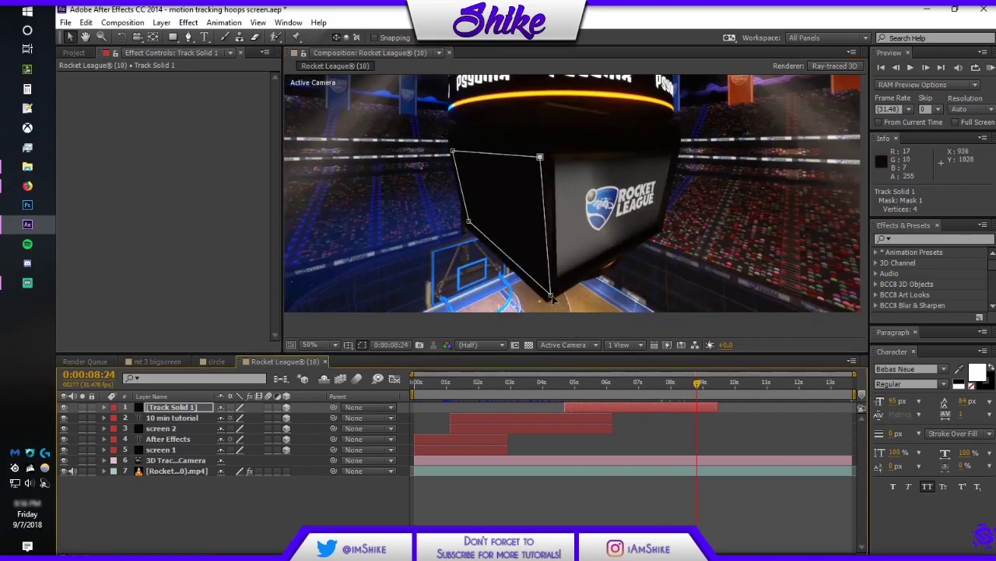
left_click_drag(552, 297, 546, 288)
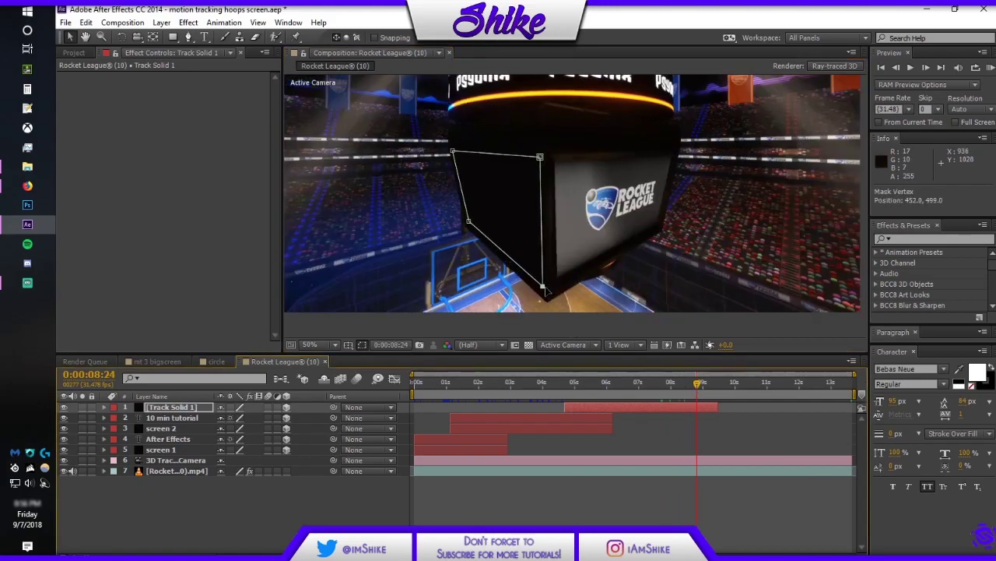
Check the mask's fit between 0:00:06:08 and 0:00:05:16 and expand the Mask 1 properties of the track solid
left_click_drag(698, 387, 616, 388)
left_click(681, 414)
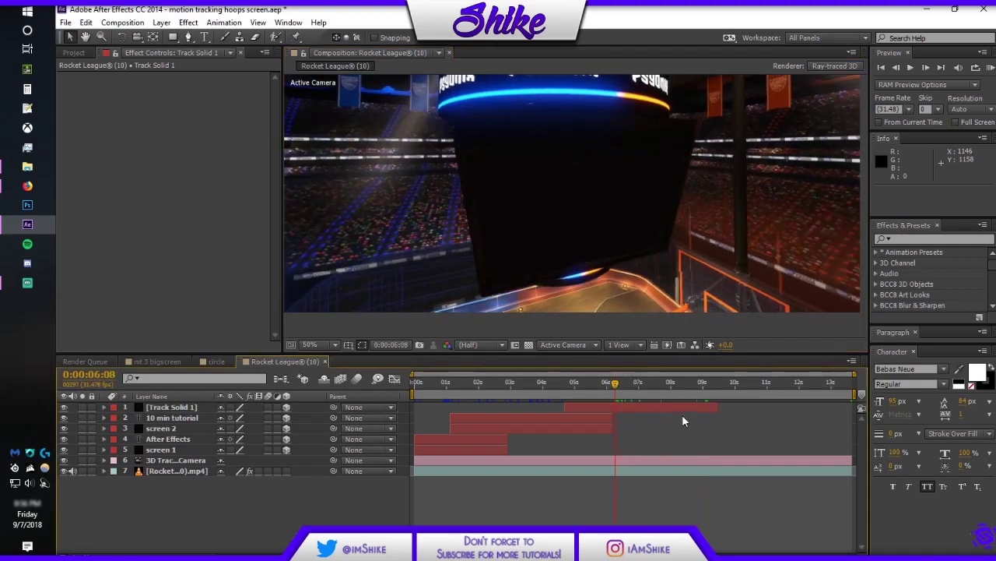
left_click(602, 385)
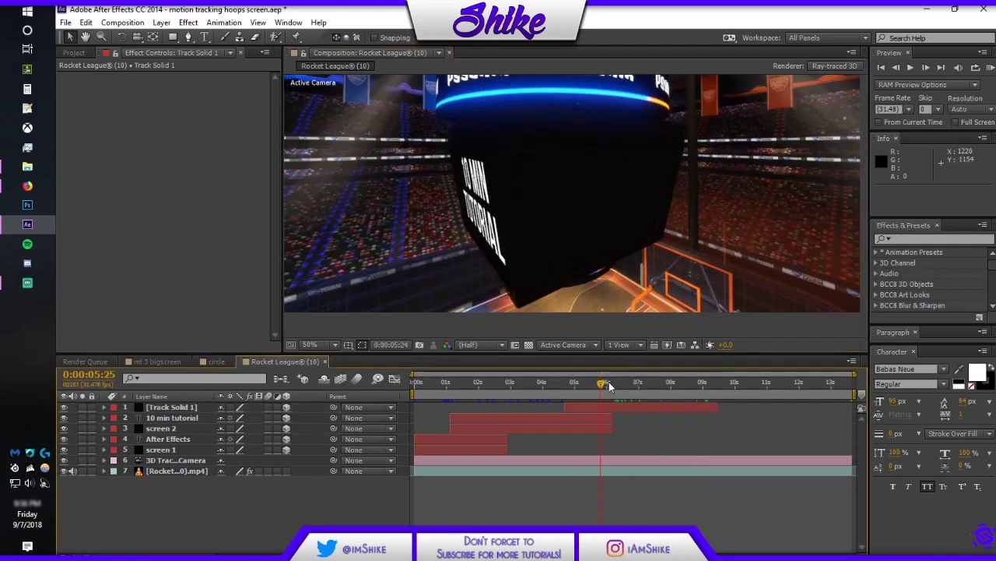
mouse_move(609, 381)
left_mouse_down()
mouse_move(677, 383)
mouse_move(675, 395)
mouse_move(623, 381)
mouse_move(690, 386)
mouse_move(591, 381)
left_mouse_up()
left_click(633, 408)
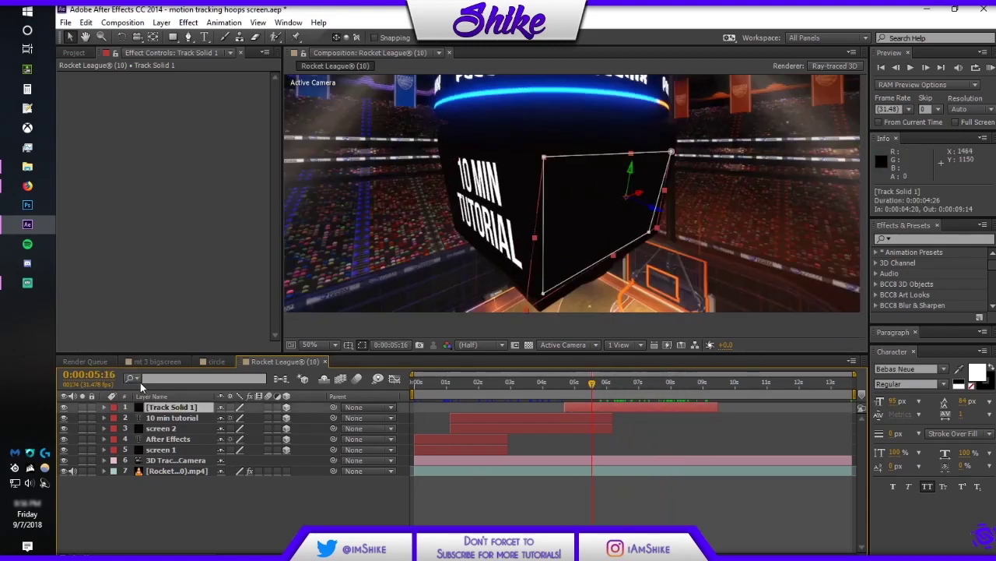
left_click(104, 407)
left_click(114, 418)
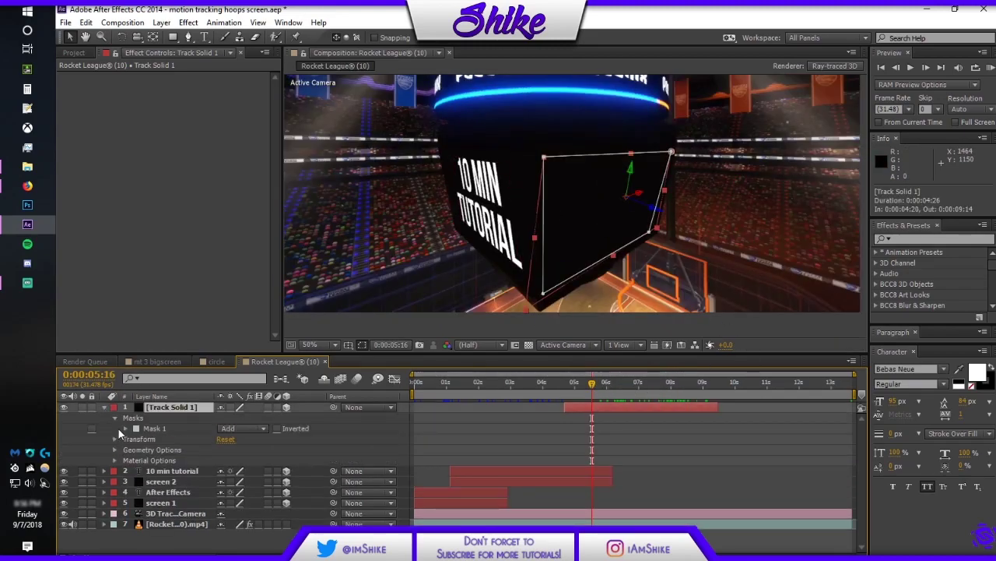
left_click(125, 428)
left_click(664, 464)
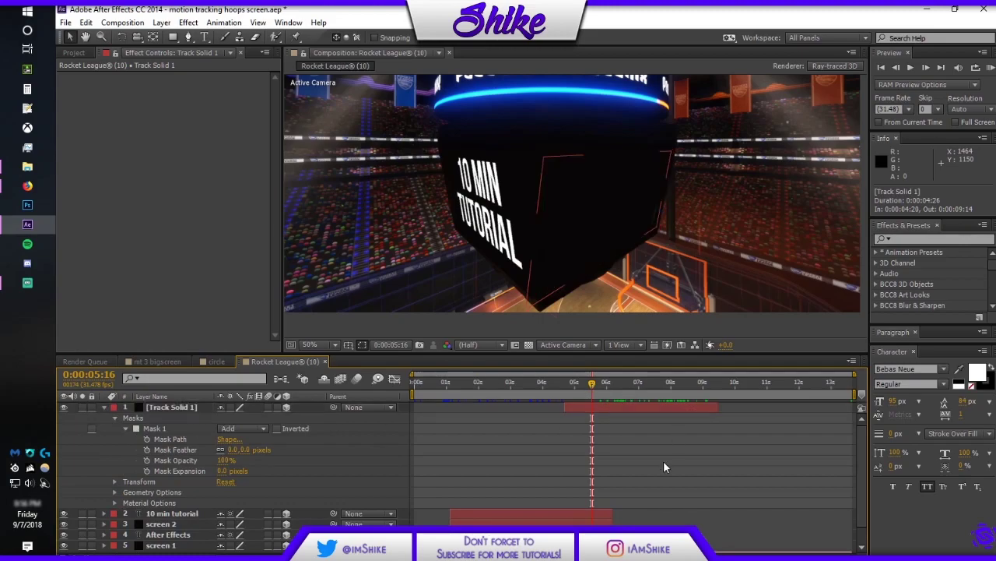
At 0:00:04:26, shift the track solid to about 2620, 1421, 4264 and set its X Rotation to -2°
left_click_drag(591, 386, 569, 381)
left_click_drag(562, 376, 570, 376)
left_click(627, 220)
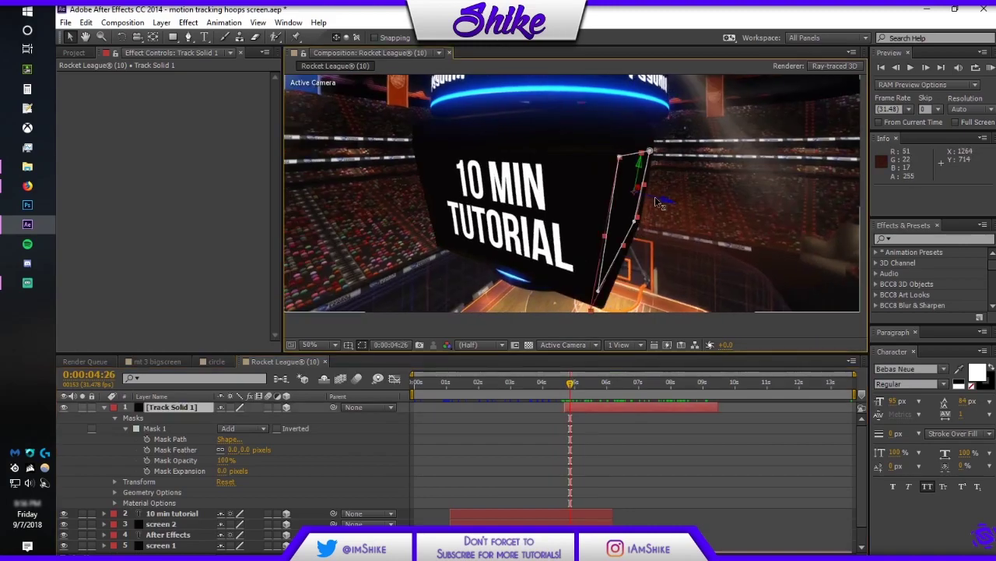
left_click_drag(656, 203, 677, 216)
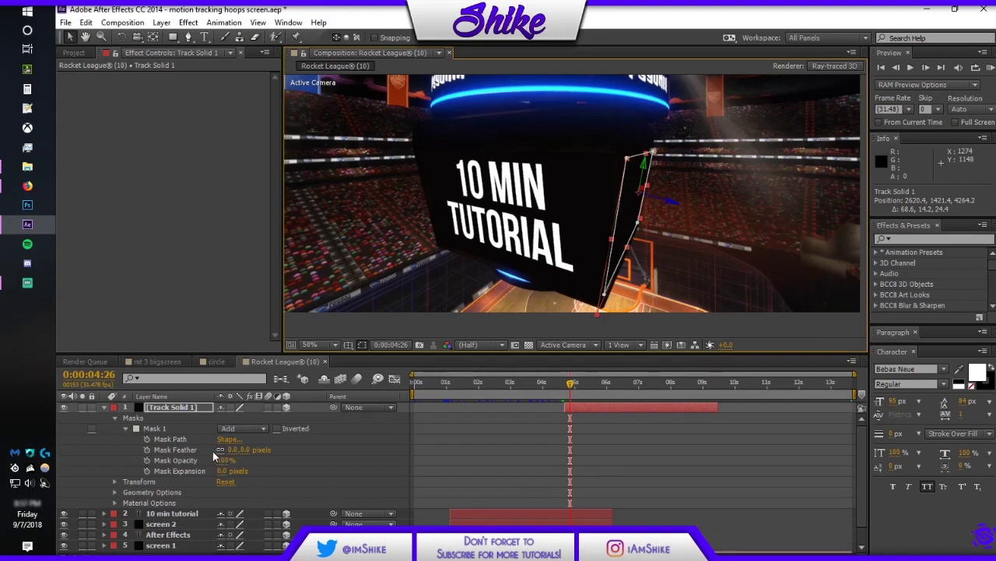
key("r")
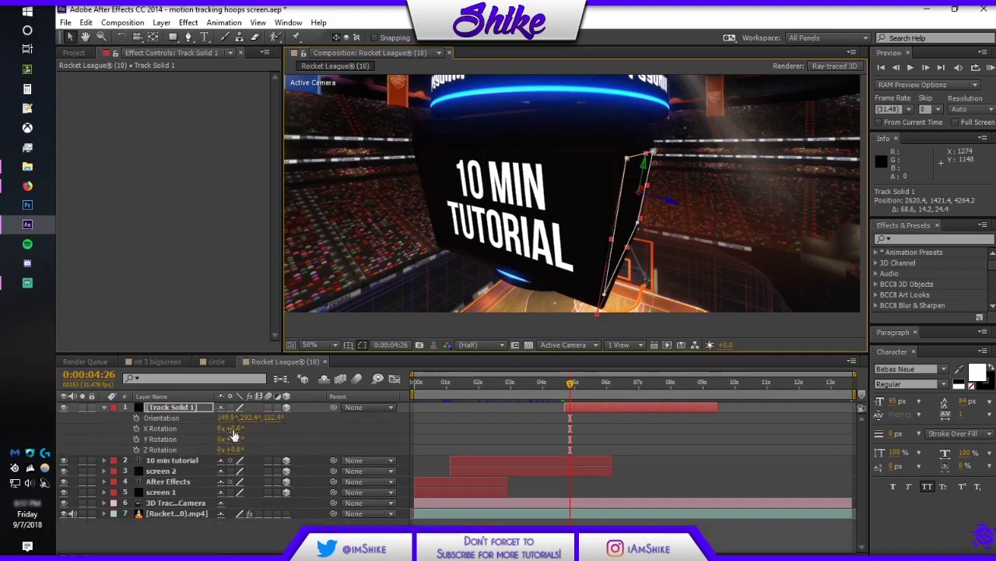
left_click_drag(234, 428, 232, 428)
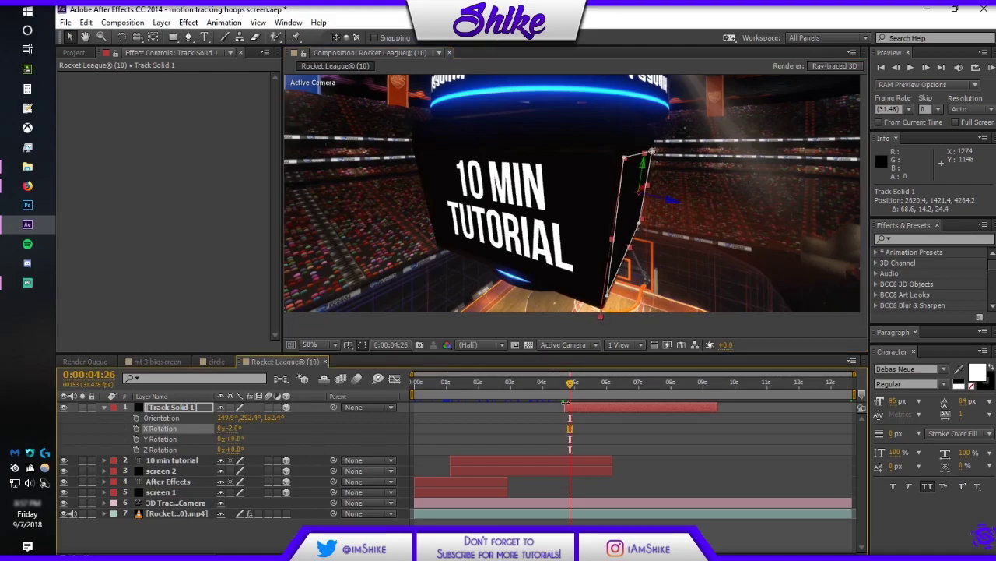
At 0:00:09:05, nudge the track solid to about 2613, 1420, 4262 and adjust its mask's lower right corner
left_click(587, 396)
left_click_drag(570, 387, 706, 394)
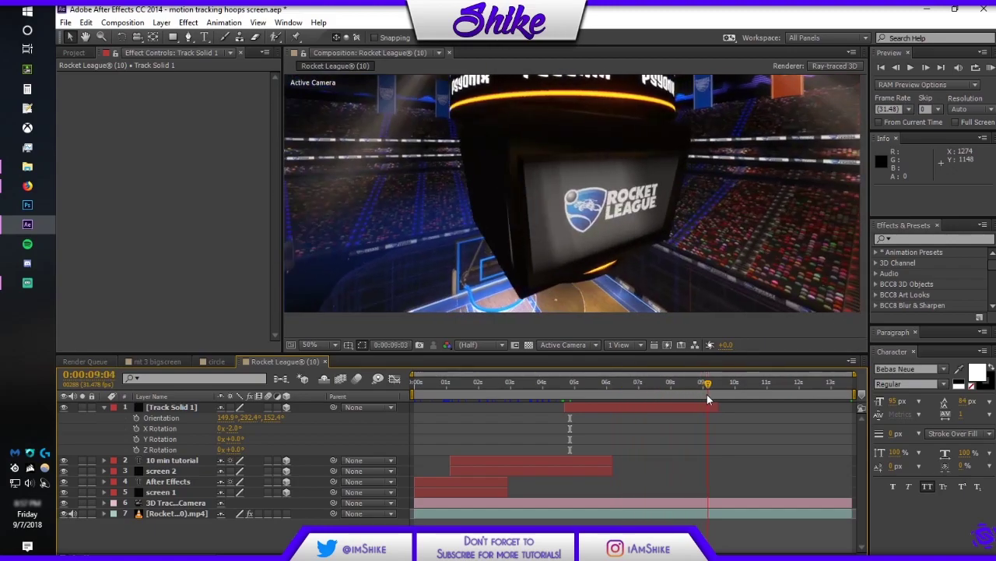
left_click(661, 409)
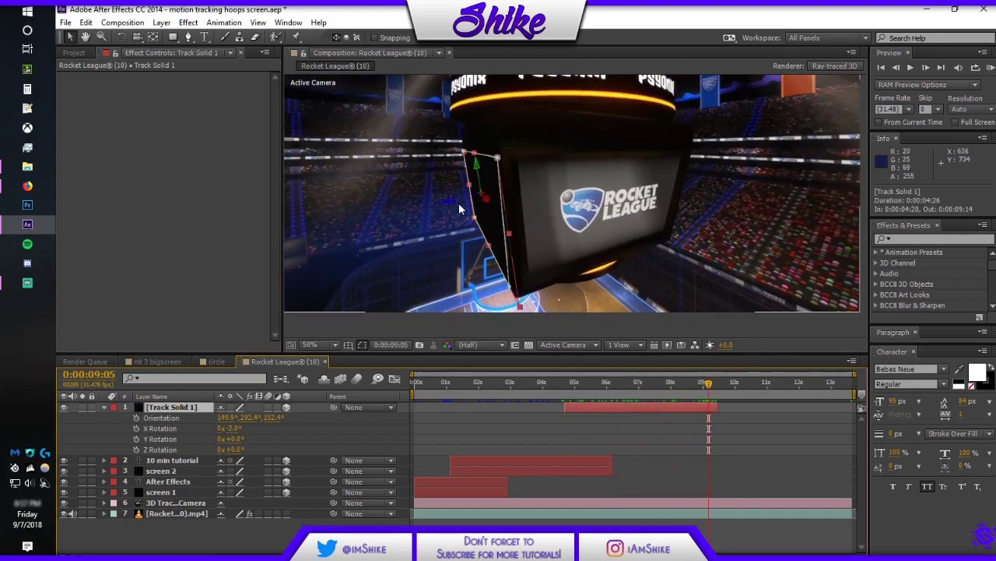
left_click(537, 306)
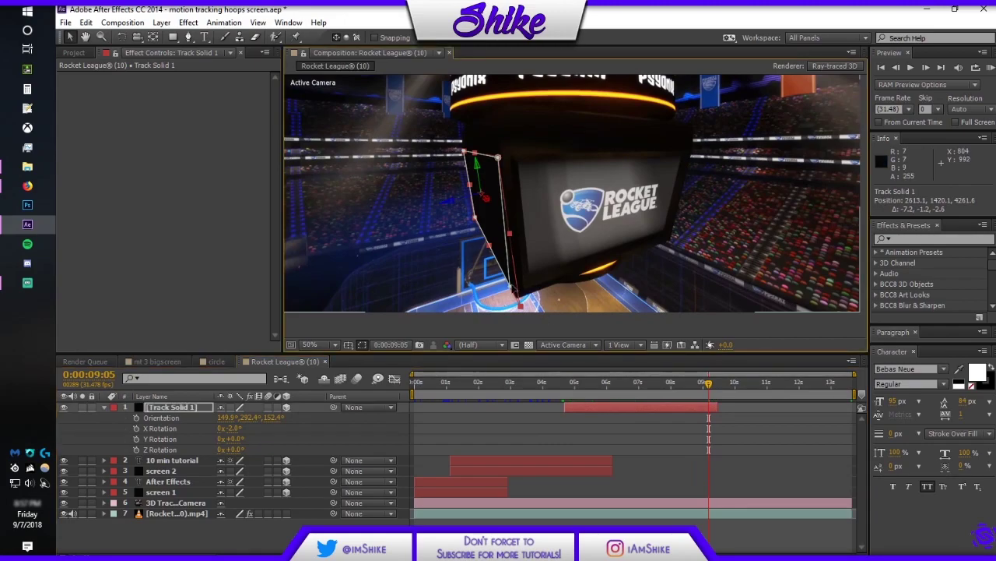
left_click(513, 291)
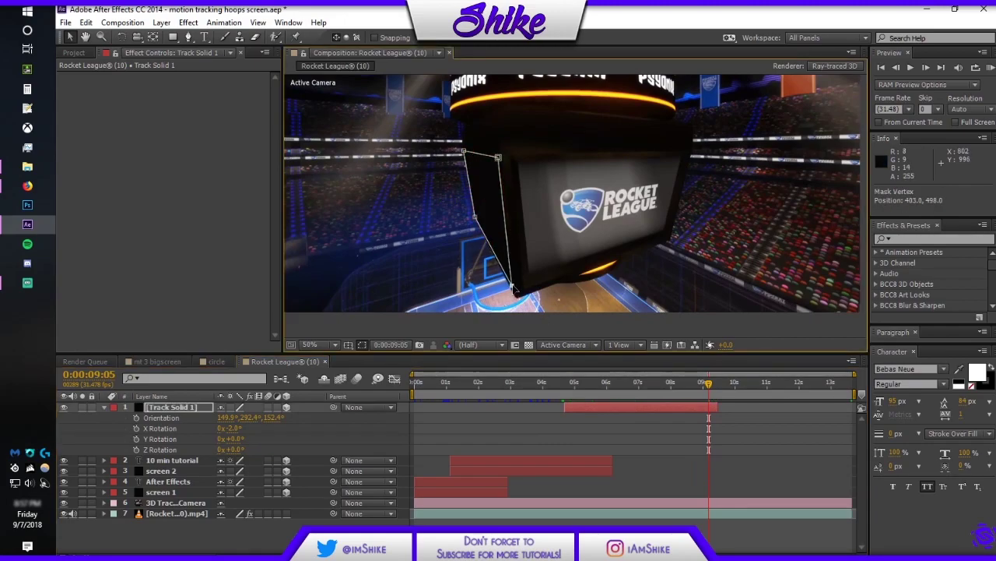
Fit the mask's lower right corner to the screen frame at 0:00:06:29 and collapse the track solid's properties
left_click(667, 387)
left_click_drag(656, 401, 637, 389)
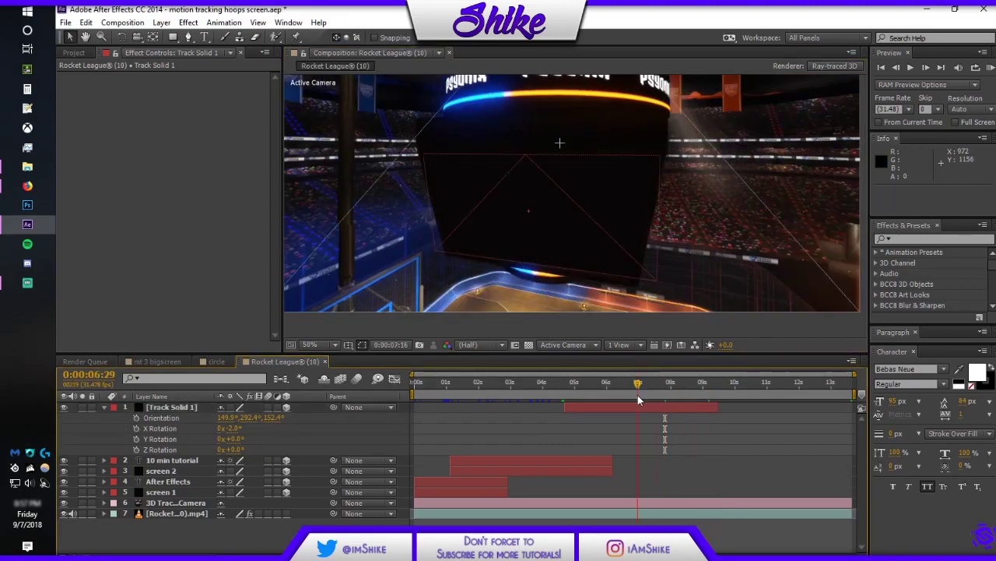
left_click(661, 264)
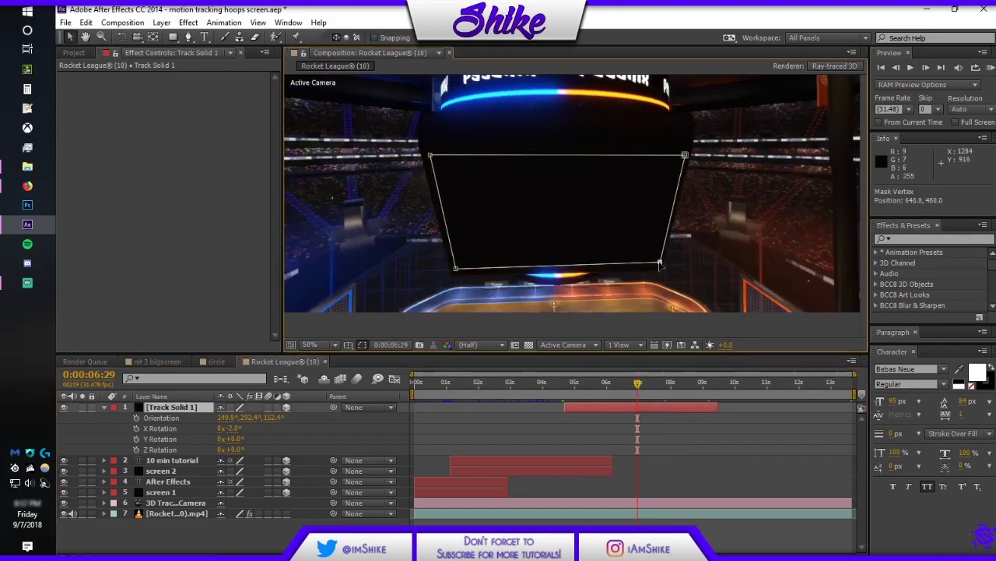
mouse_move(637, 384)
left_mouse_down()
mouse_move(671, 385)
mouse_move(554, 382)
mouse_move(651, 385)
mouse_move(608, 384)
left_mouse_up()
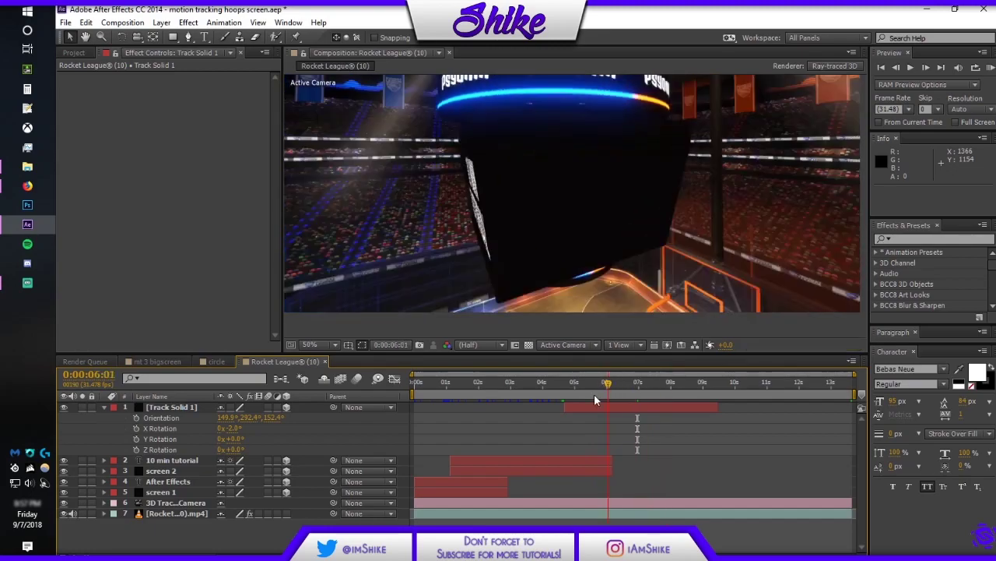
left_click(104, 407)
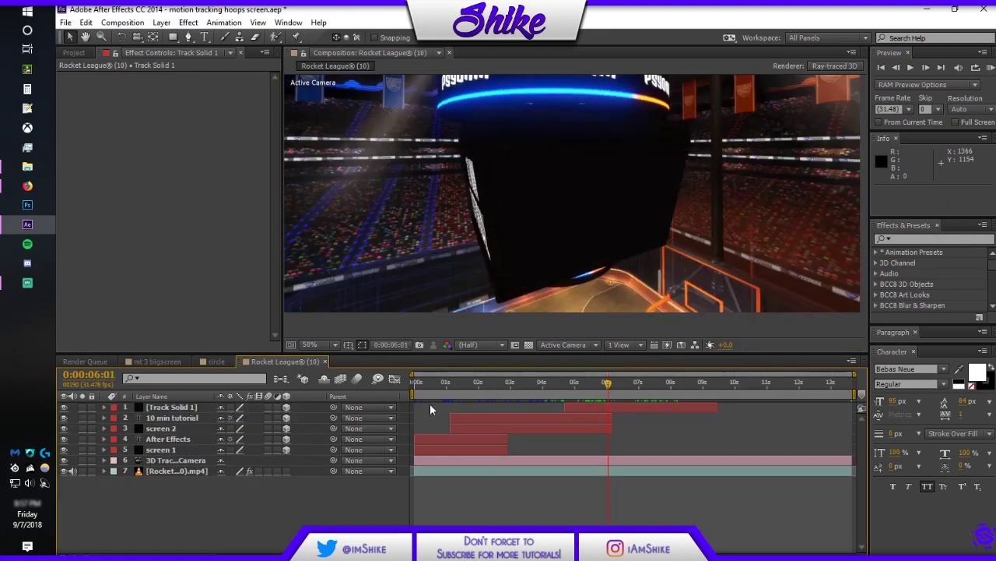
Hide the track solid and create a tracked text layer from the footage's track points on the third screen at 0:00:06:01
left_click(584, 415)
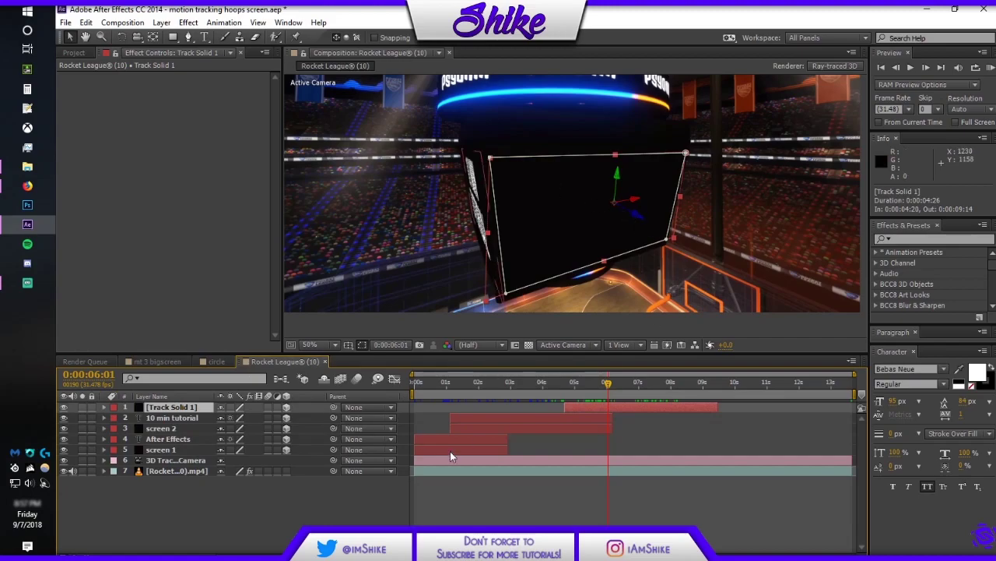
left_click(64, 407)
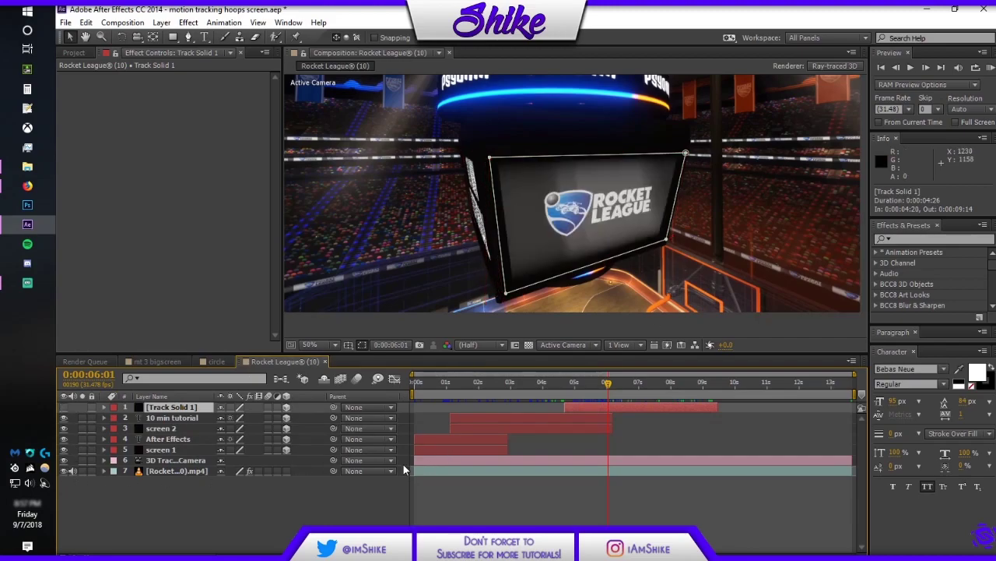
left_click(429, 471)
left_click(193, 143)
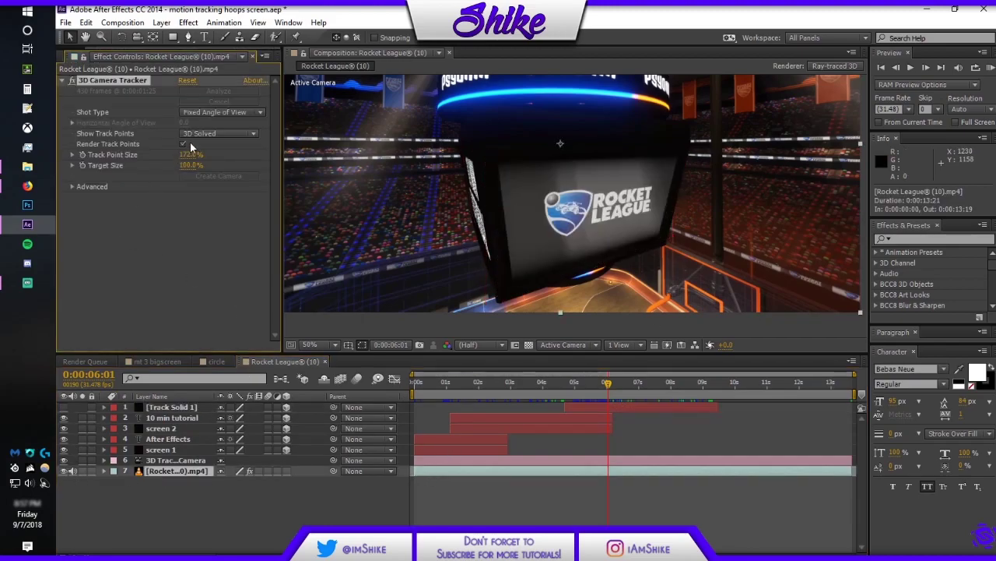
right_click(603, 208)
left_click(643, 216)
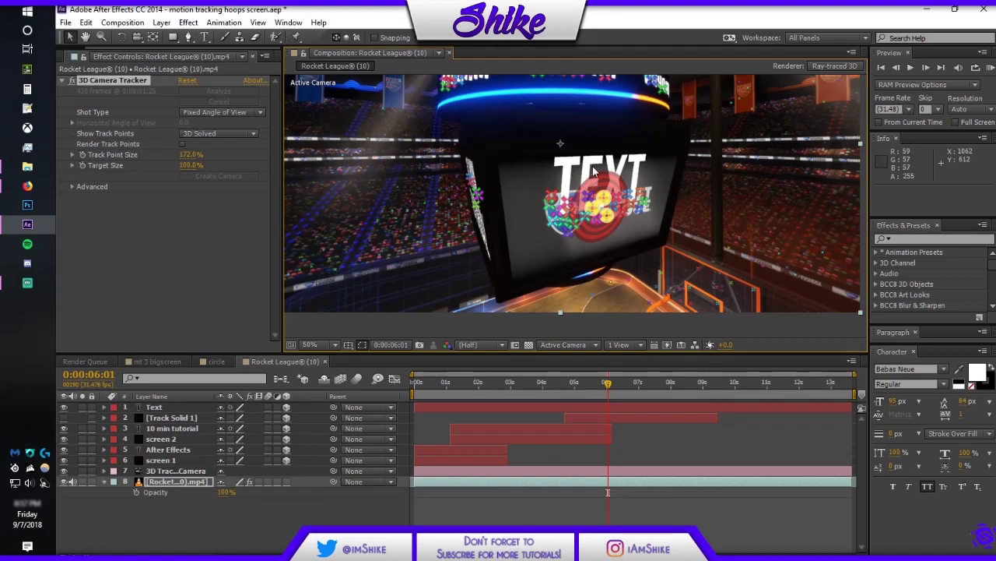
Replace the new tracked text with MOTION TRACKING, split over two lines
double_click(594, 171)
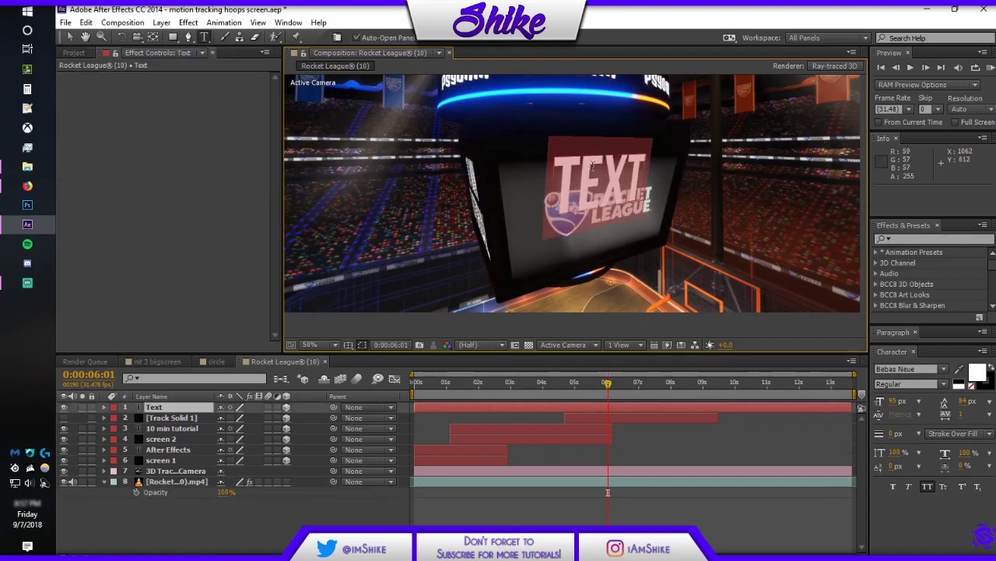
type("Shike")
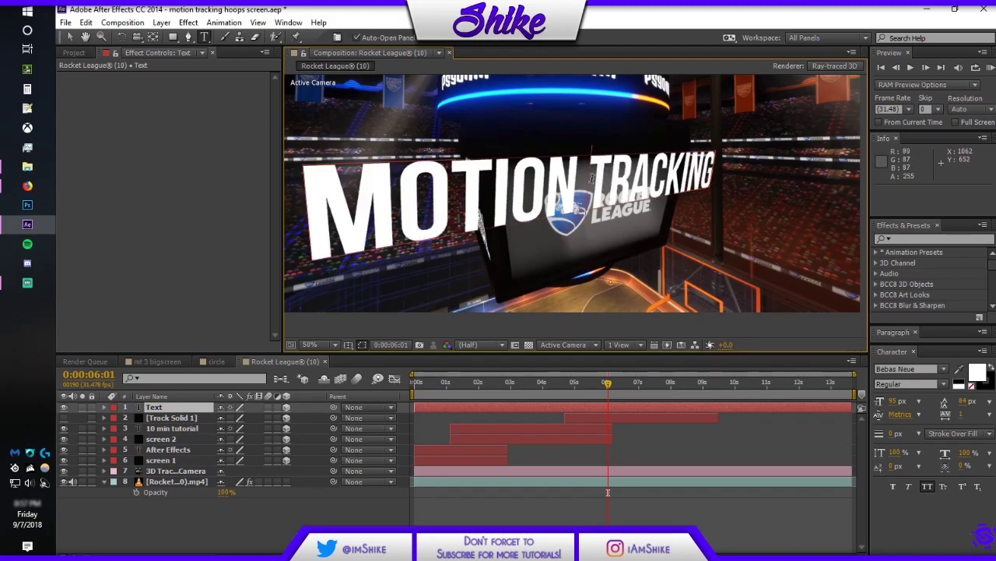
key("Return")
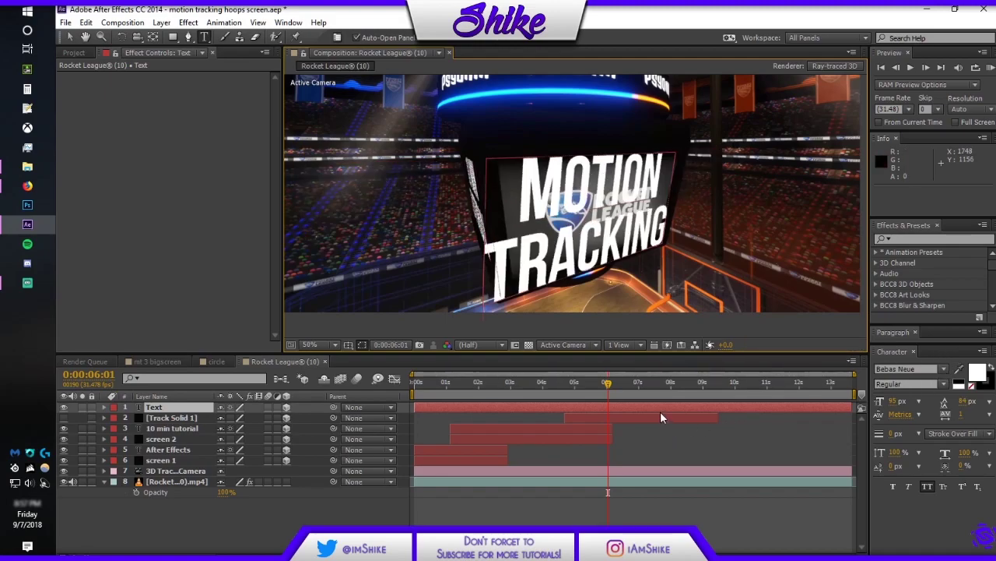
Trim the motion tracking text layer to run from 0:00:04:20 to 0:00:09:14, matching the track solid below it
left_click_drag(660, 408, 664, 406)
left_click_drag(583, 390, 571, 393)
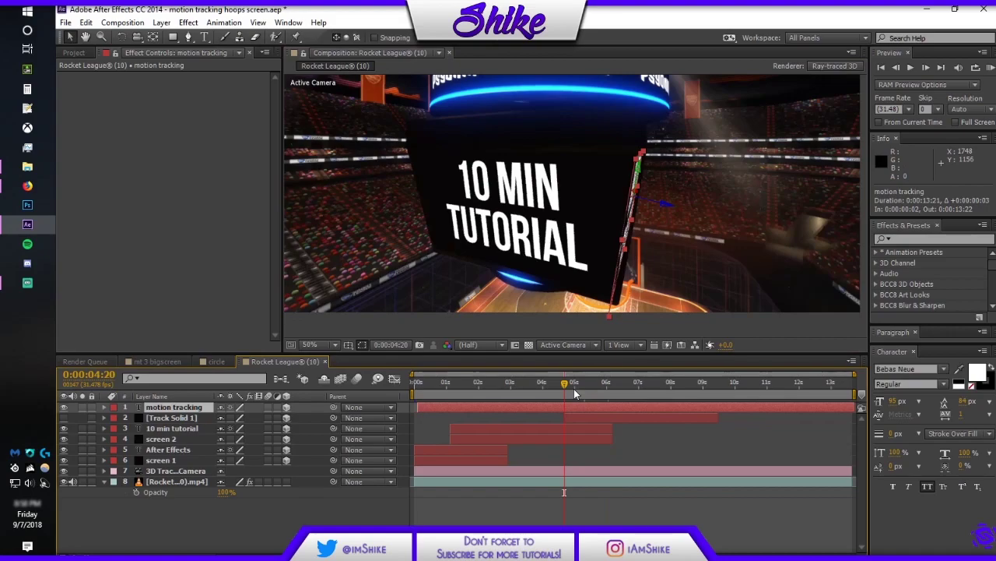
key("alt+bracketleft")
left_click(711, 389)
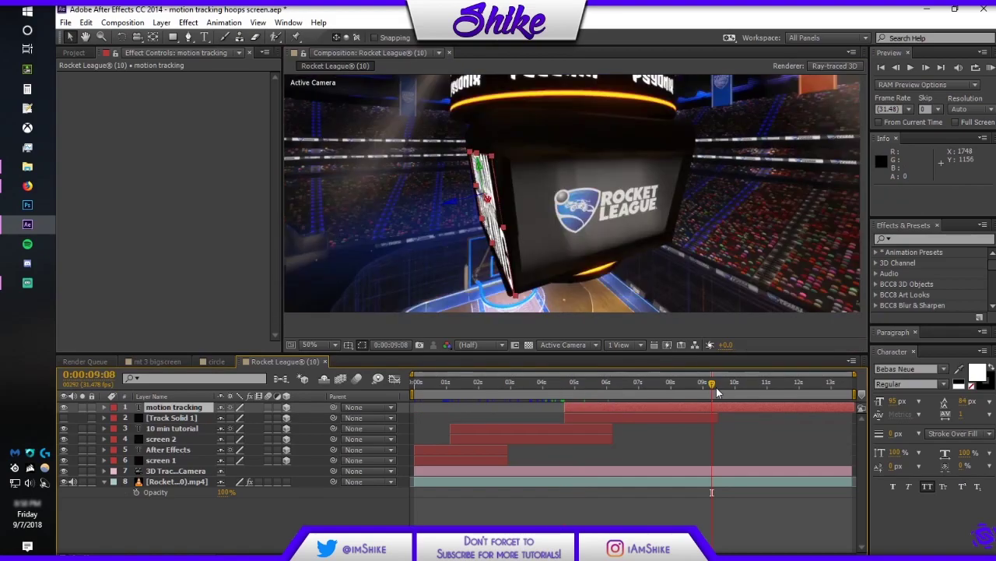
left_click(717, 389)
left_click(717, 391)
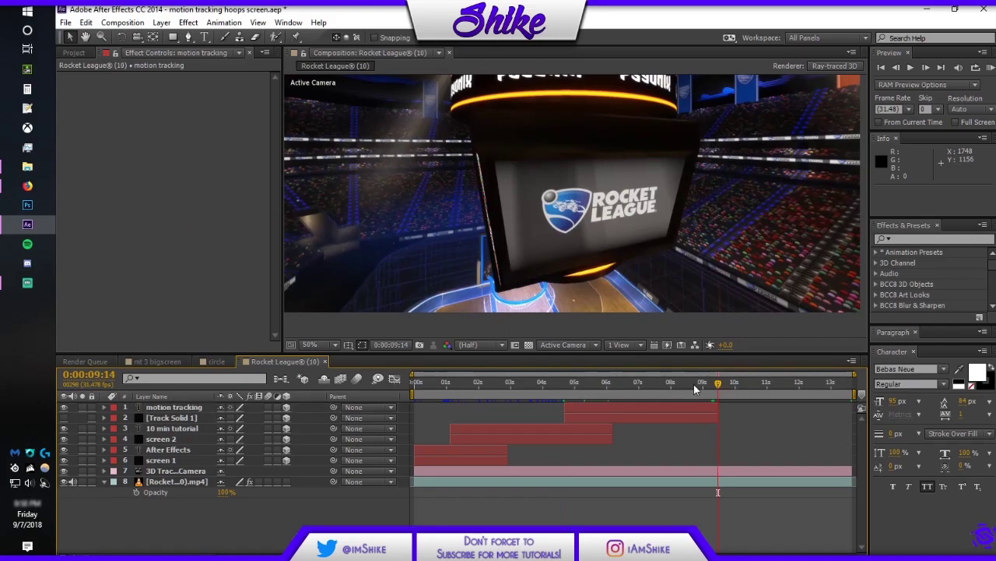
left_click(715, 387)
With the track solid shown again, scale the MOTION TRACKING text to about 834% and move it to about 2672, 1495, 4094
left_click_drag(716, 389, 606, 384)
left_click_drag(675, 156, 660, 159)
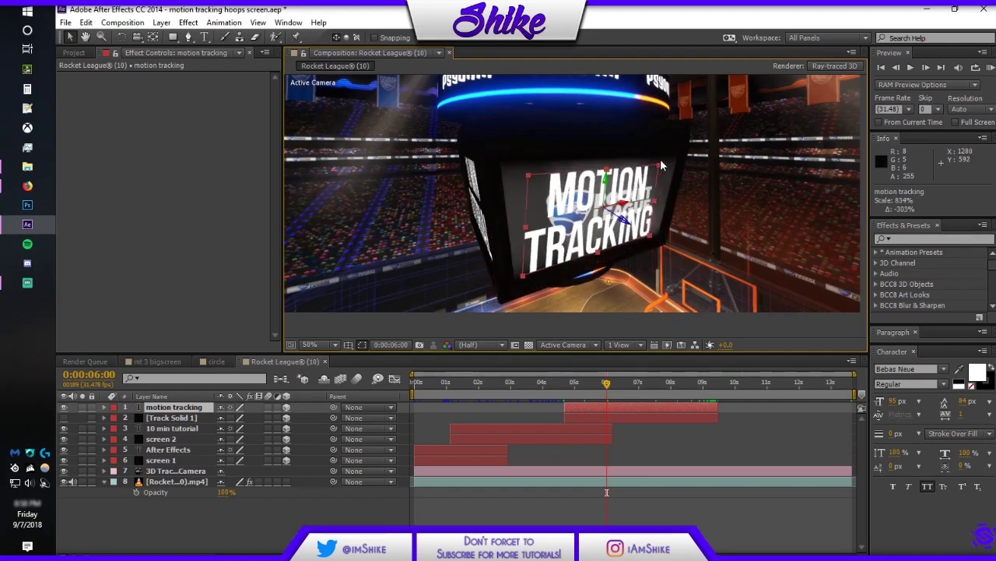
left_click(64, 418)
left_click(363, 516)
left_click(618, 407)
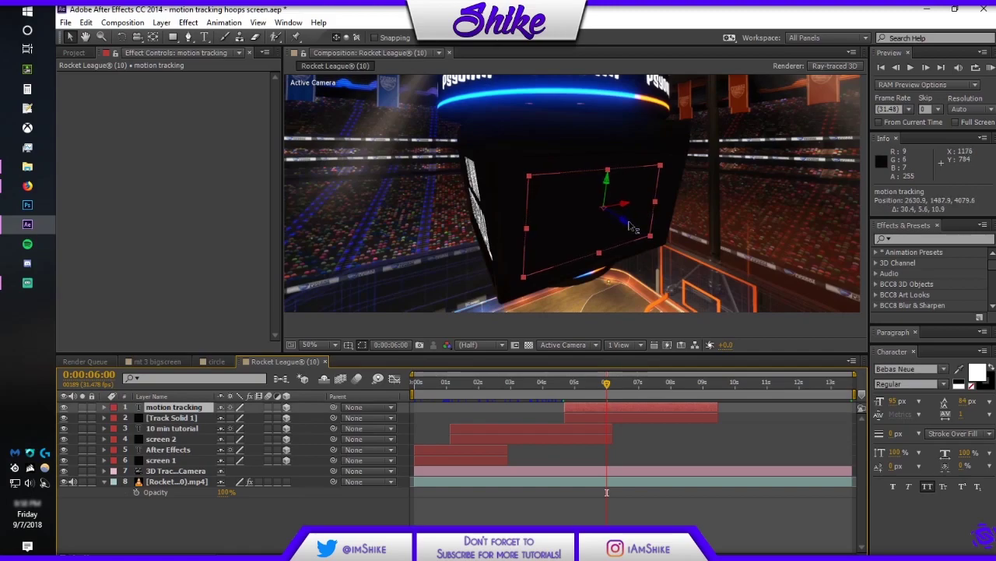
left_click_drag(636, 231, 637, 237)
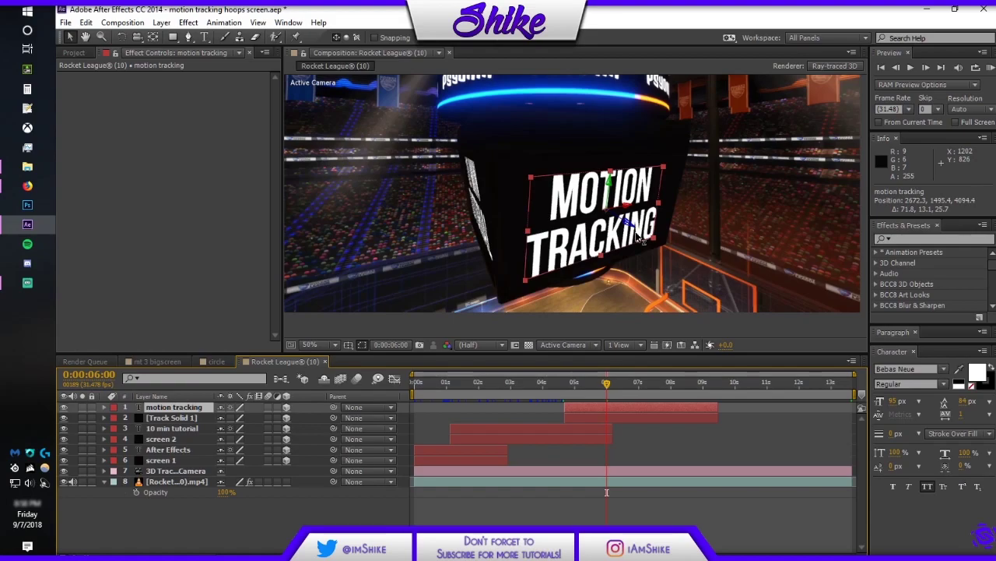
Scrub through the tracked screens and end the work area at 0:00:07:06
left_click(660, 437)
mouse_move(602, 392)
left_mouse_down()
mouse_move(567, 389)
mouse_move(711, 391)
mouse_move(596, 379)
left_mouse_up()
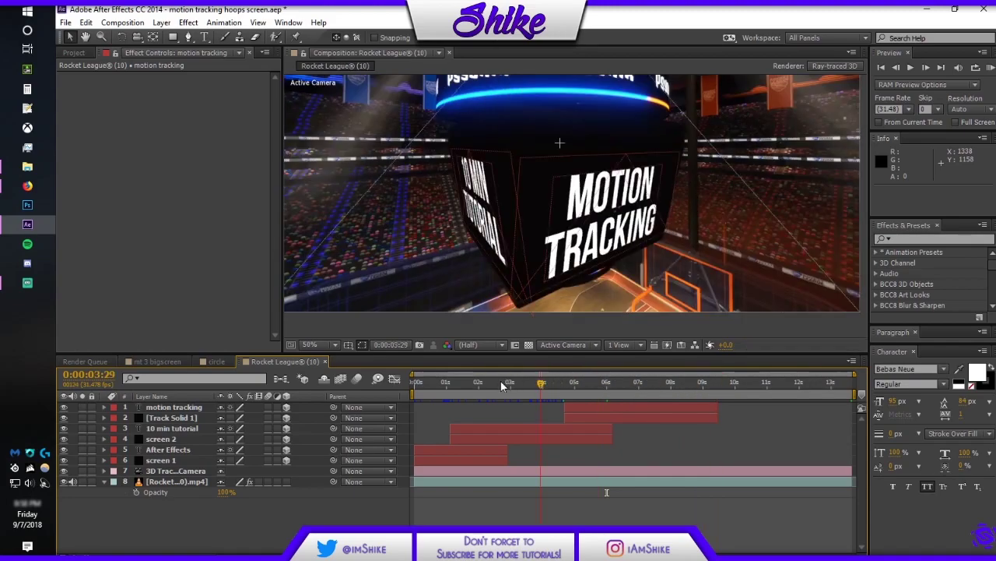
left_click_drag(500, 381, 648, 384)
key("comma")
key("n")
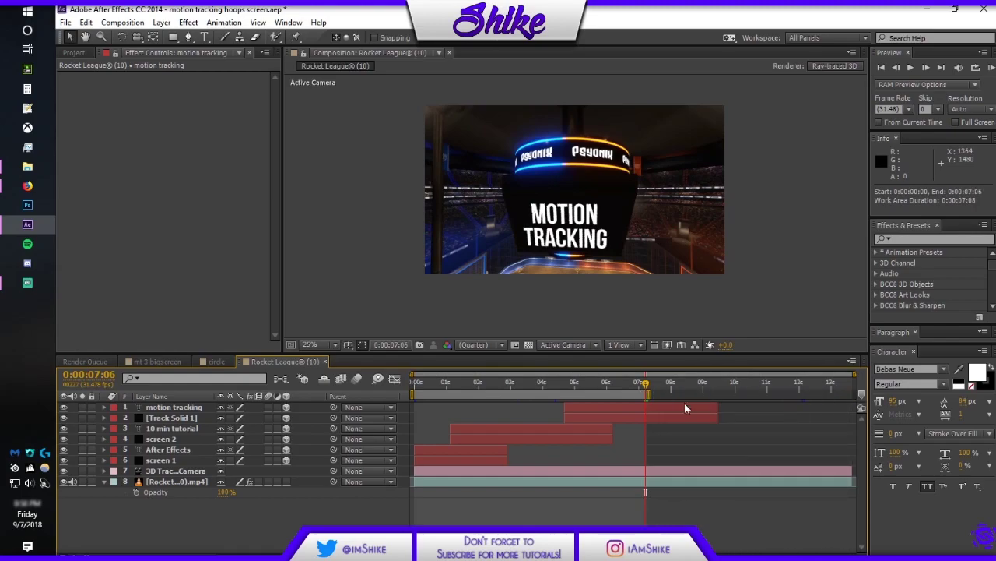
Shorten the motion tracking text, track solid, 3D tracker camera and footage layers to end at 0:00:07:06
left_click_drag(722, 407, 649, 416)
left_click(842, 472)
left_click(847, 481, "shift")
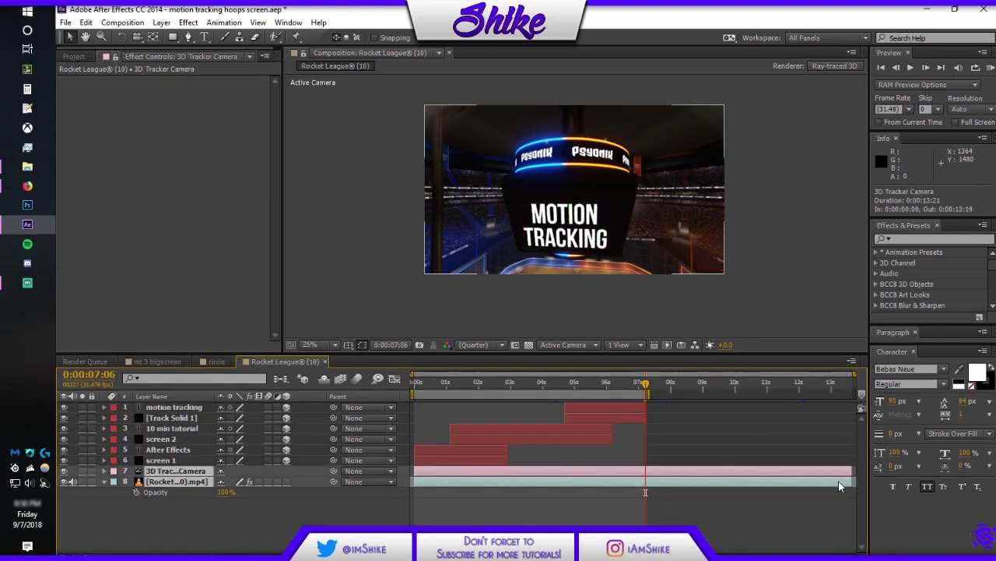
left_click_drag(848, 480, 638, 476)
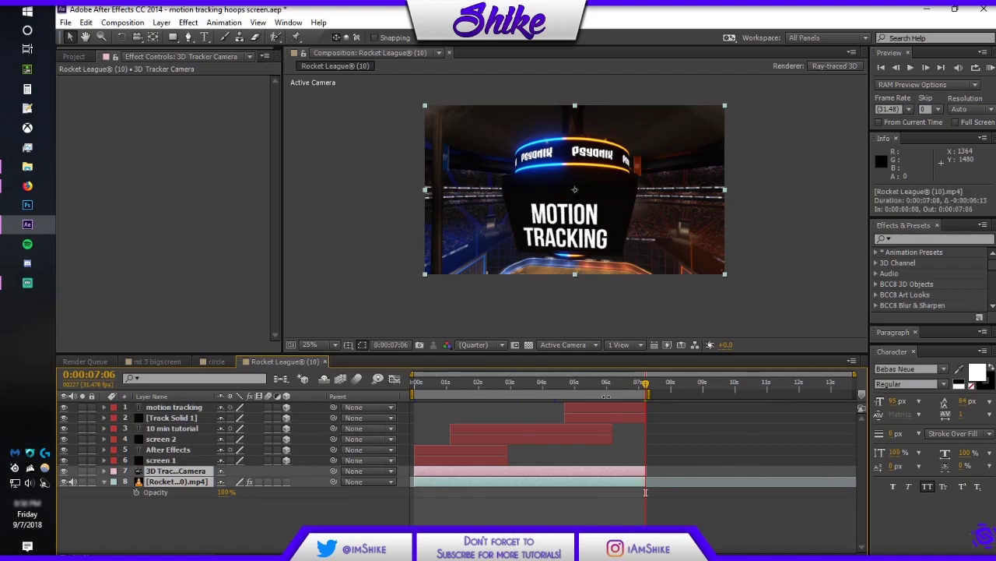
Trim the composition to the work area and play a RAM preview of the finished screens
right_click(600, 211)
left_click(573, 382)
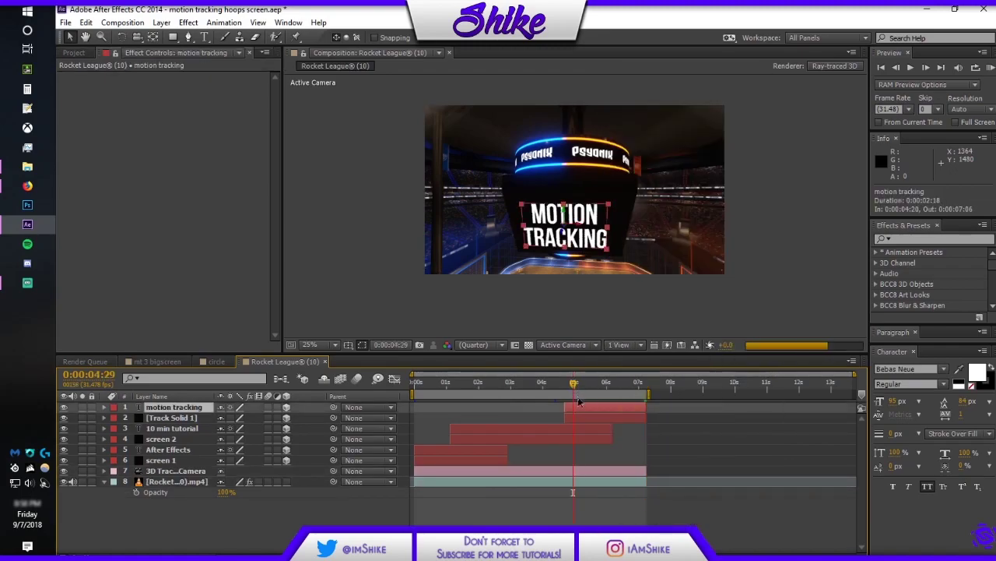
right_click(597, 389)
left_click(612, 432)
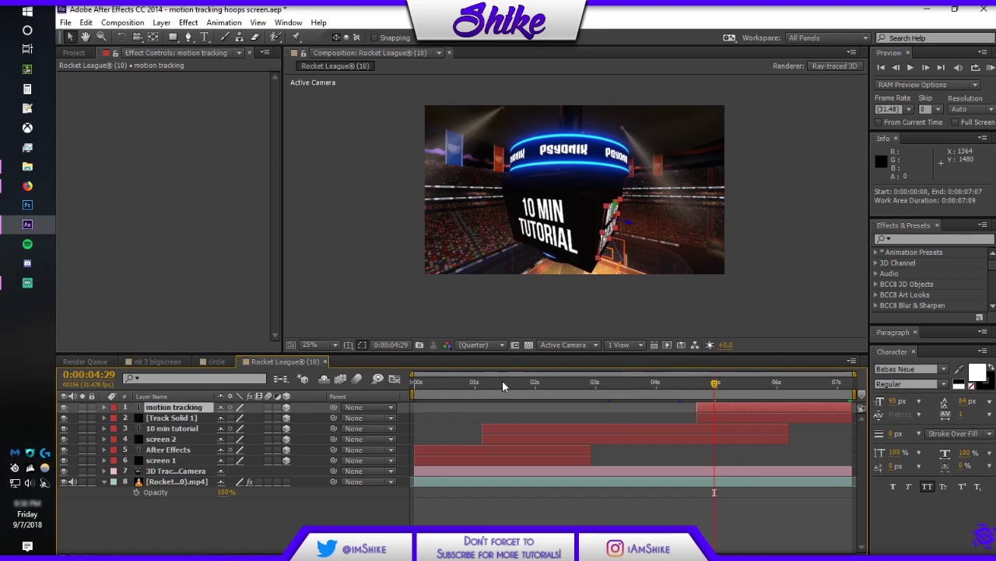
left_click(491, 416)
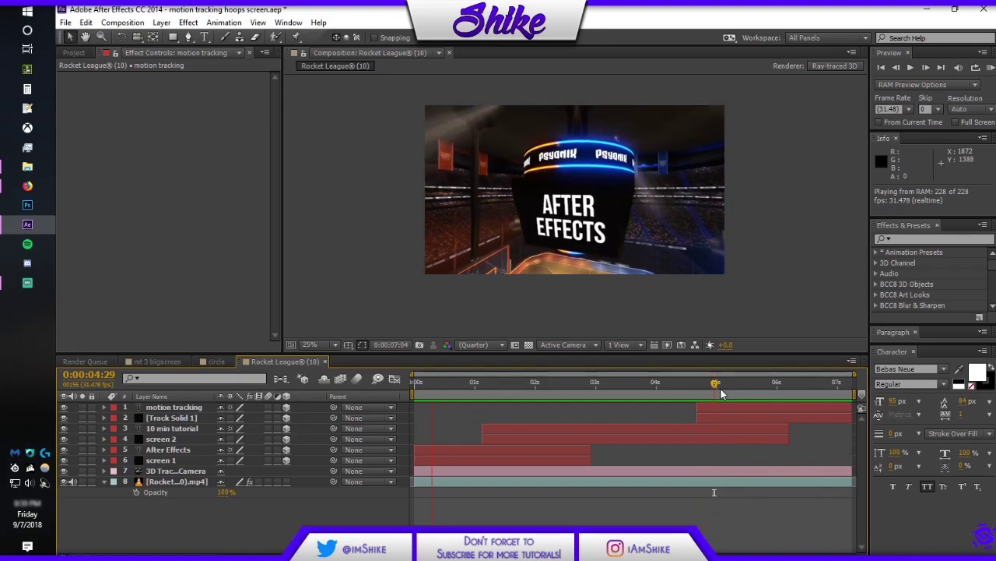
key("space")
Show the circle layer in the mt 3 bigscreen composition, hide the two text layers inside it, and scrub through the result
left_click(137, 361)
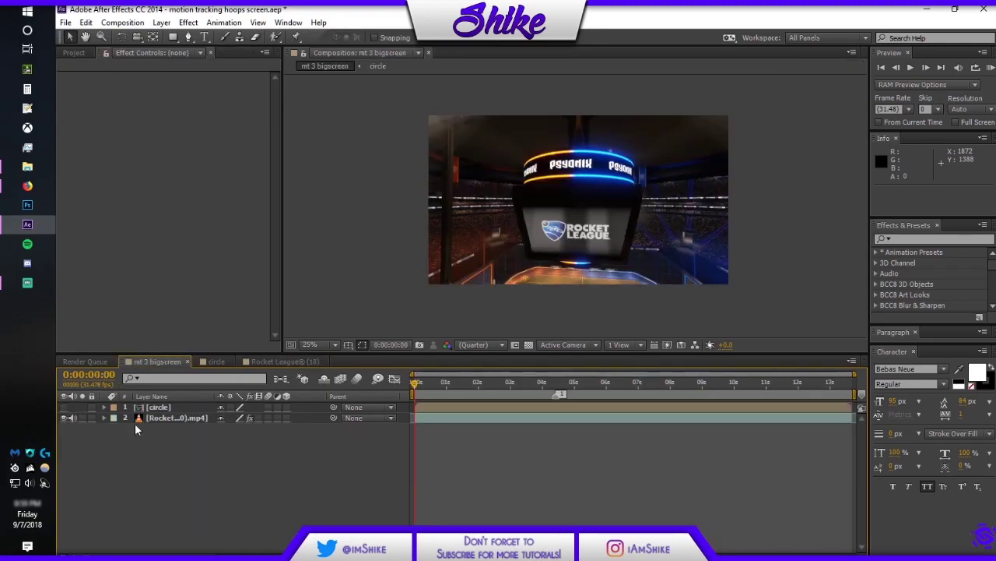
left_click(64, 407)
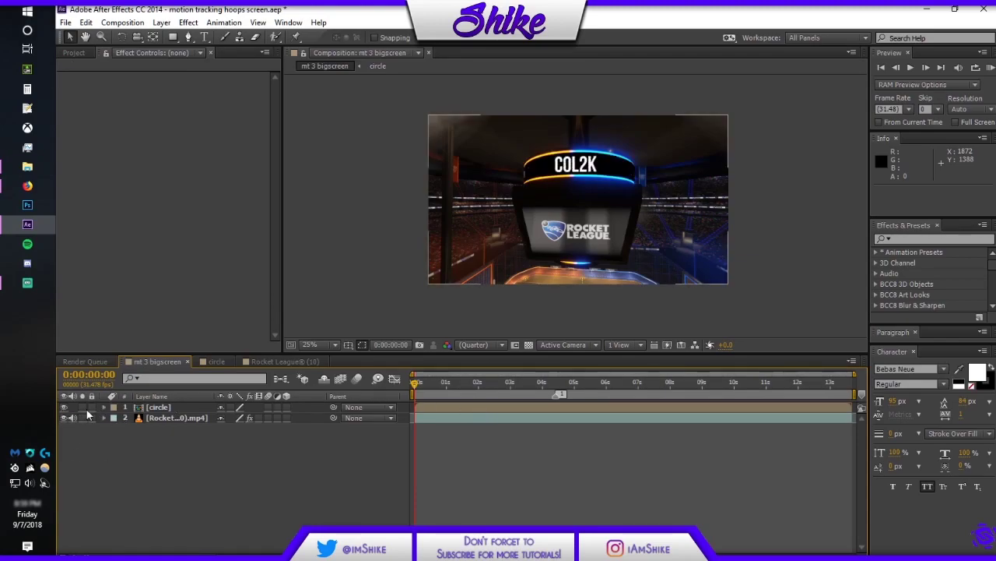
double_click(158, 407)
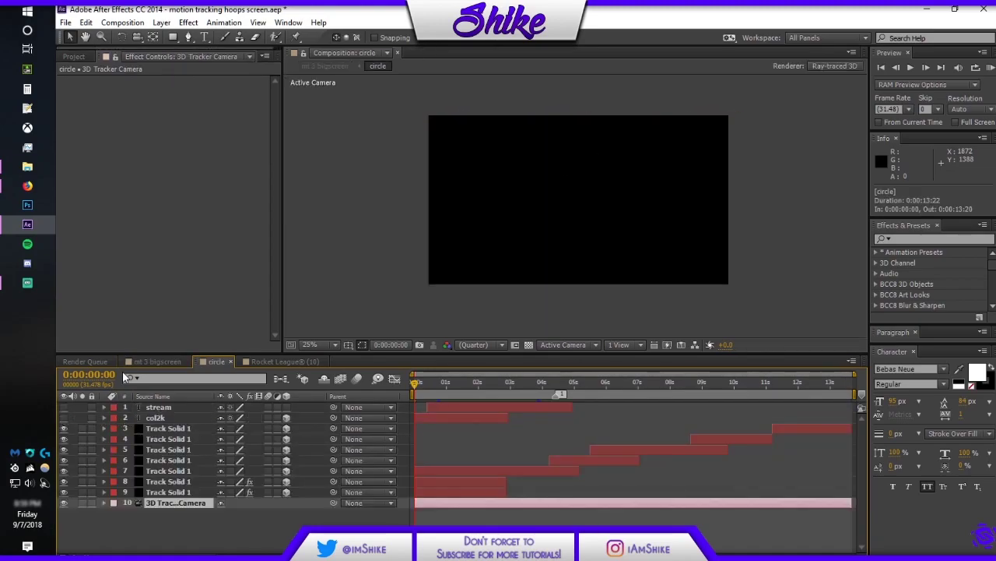
left_click(154, 361)
left_click(555, 498)
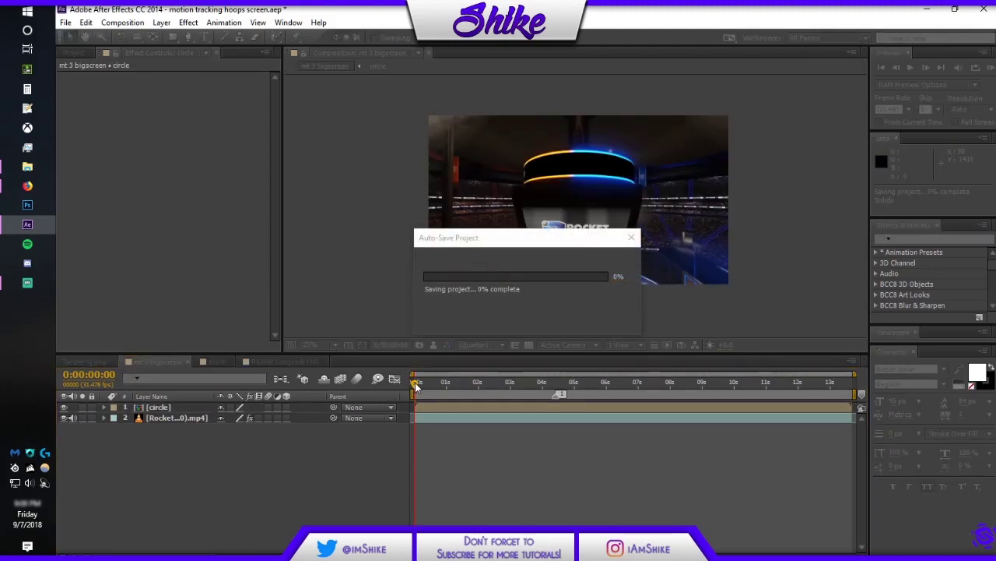
left_click_drag(414, 388, 821, 405)
left_click_drag(839, 400, 375, 398)
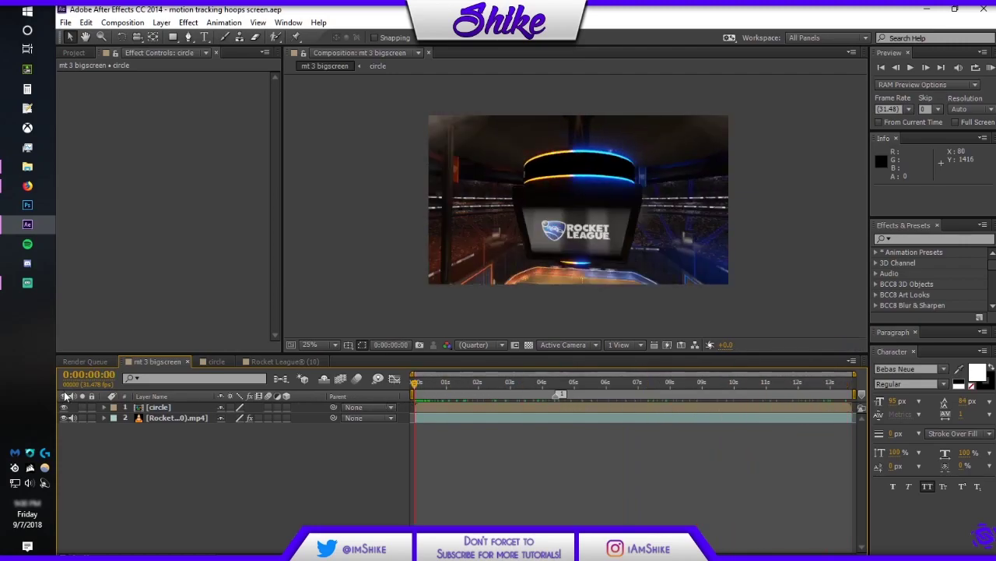
Add the Rocket League® (10) composition to mt 3 bigscreen between the circle layer and the footage, and scrub the start
left_click(250, 360)
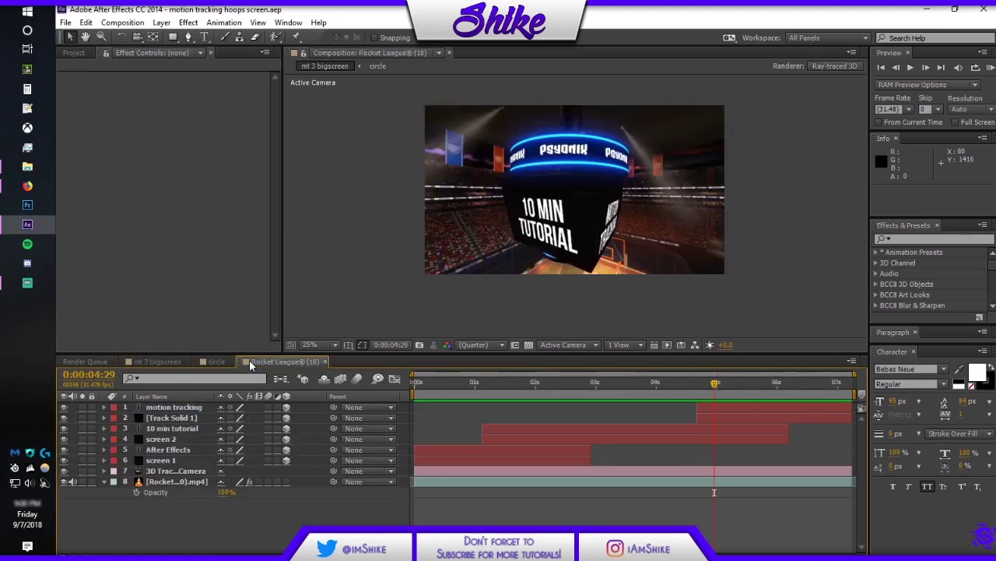
left_click(143, 361)
left_click(67, 62)
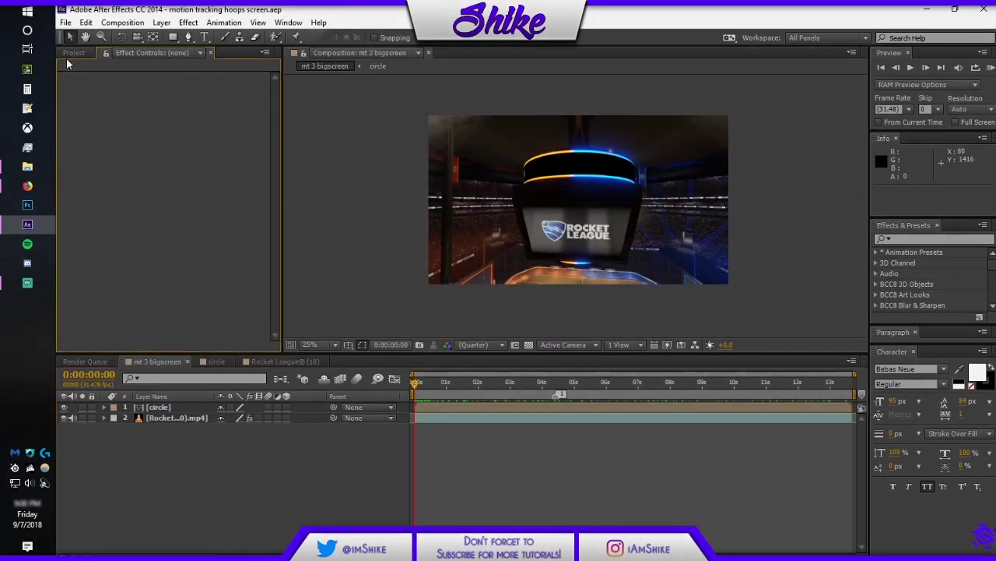
left_click(76, 54)
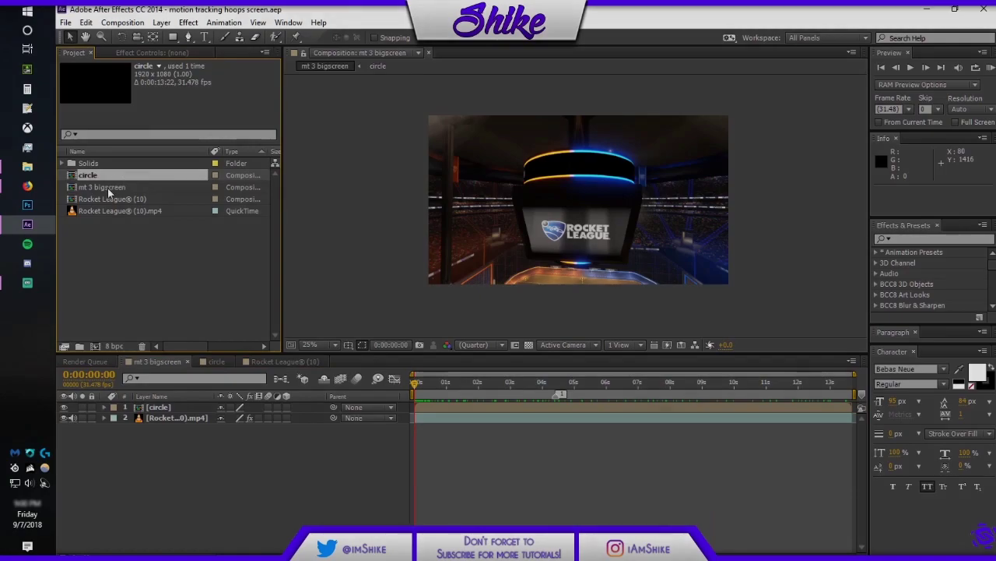
left_click(109, 190)
left_click(115, 176)
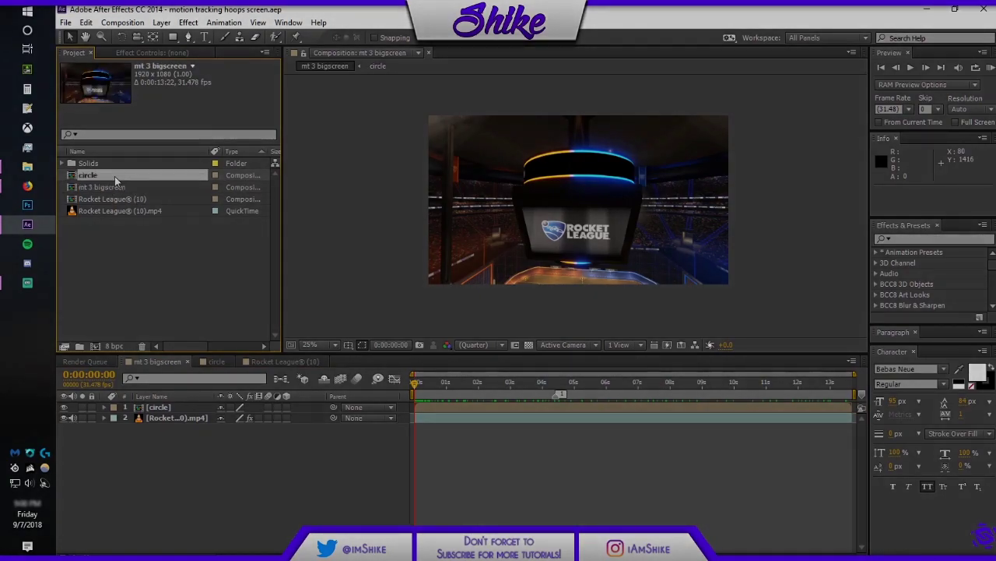
left_click_drag(119, 184, 185, 414)
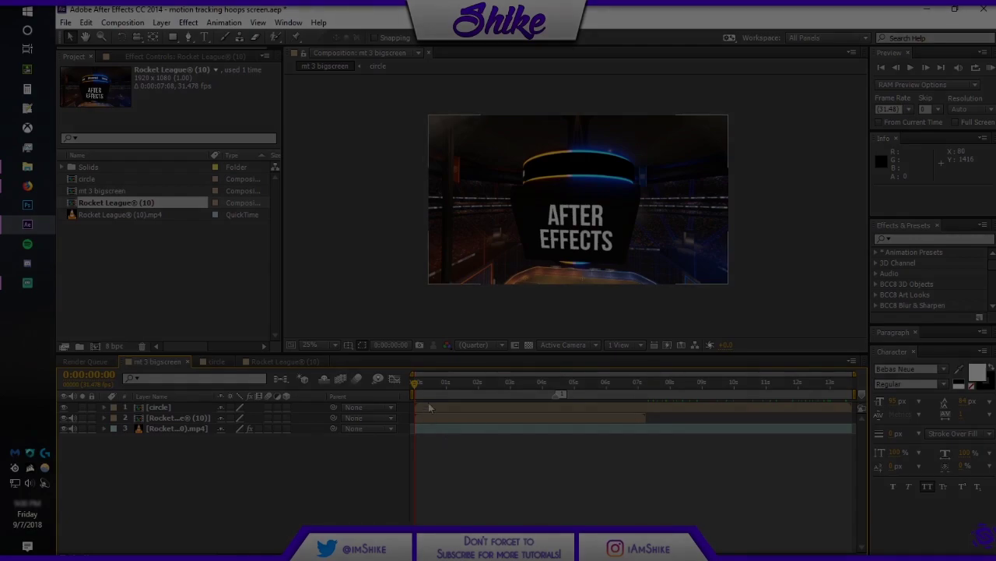
left_click_drag(415, 384, 436, 403)
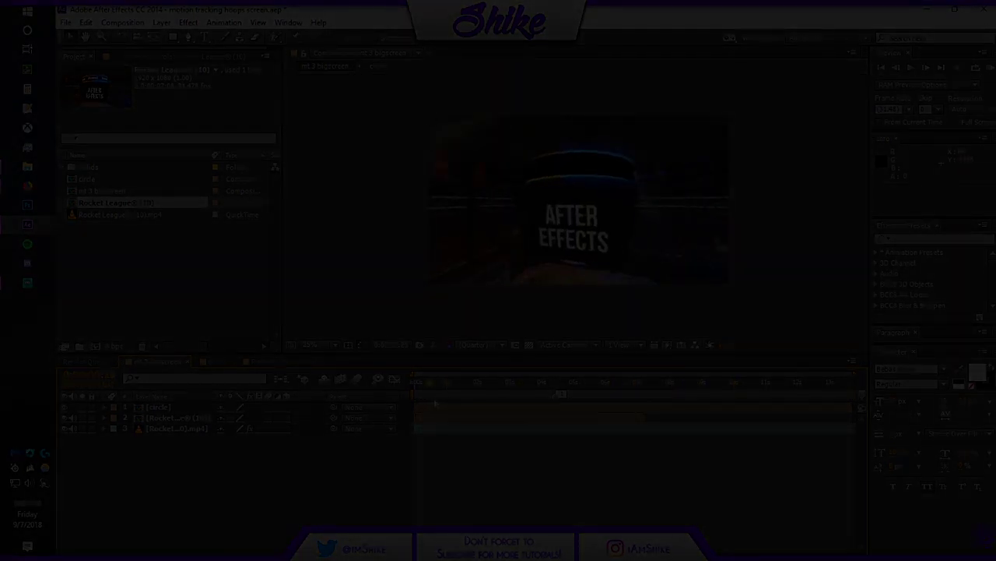